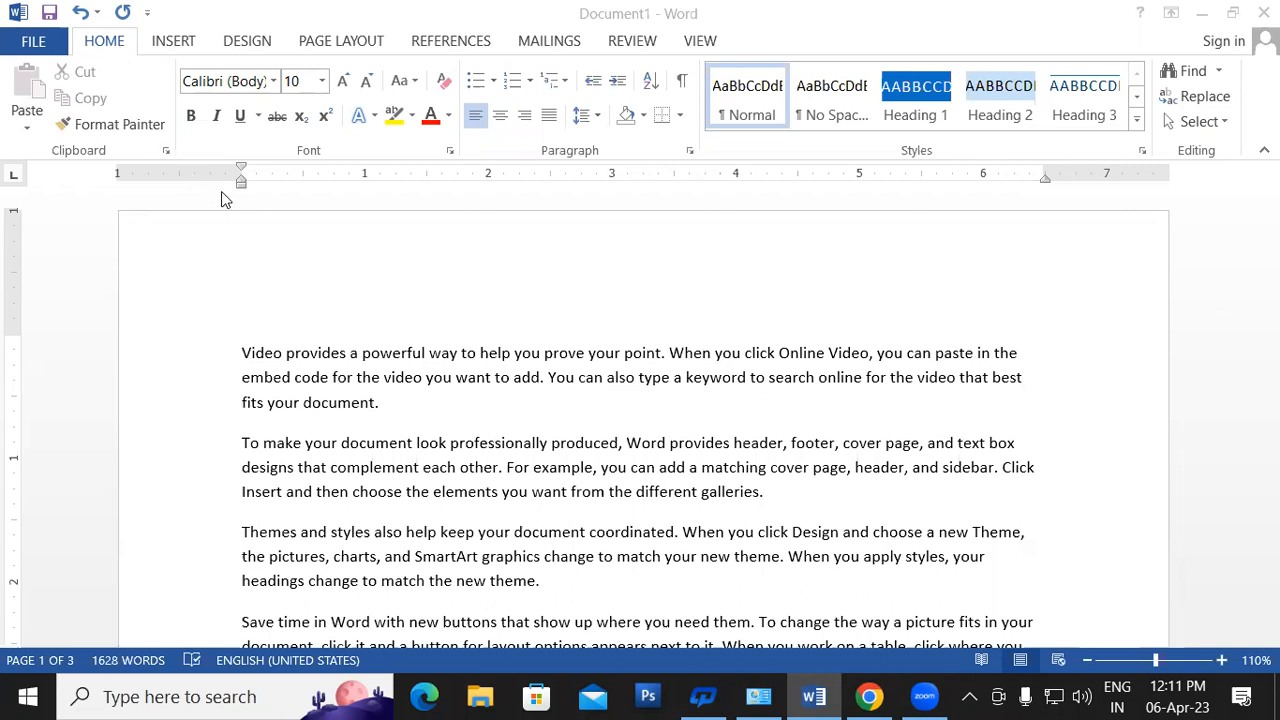
- Clear the document and generate five sample paragraphs with =rand()
click(946, 481)
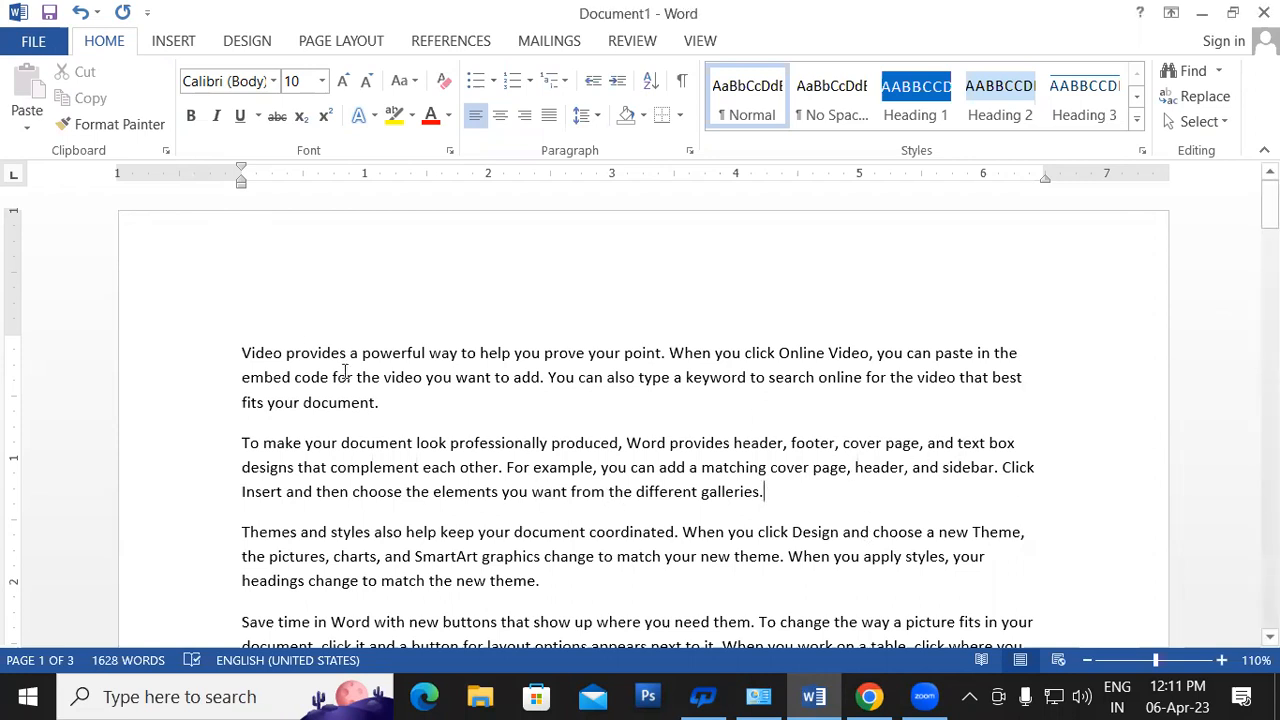
key(ctrl+a)
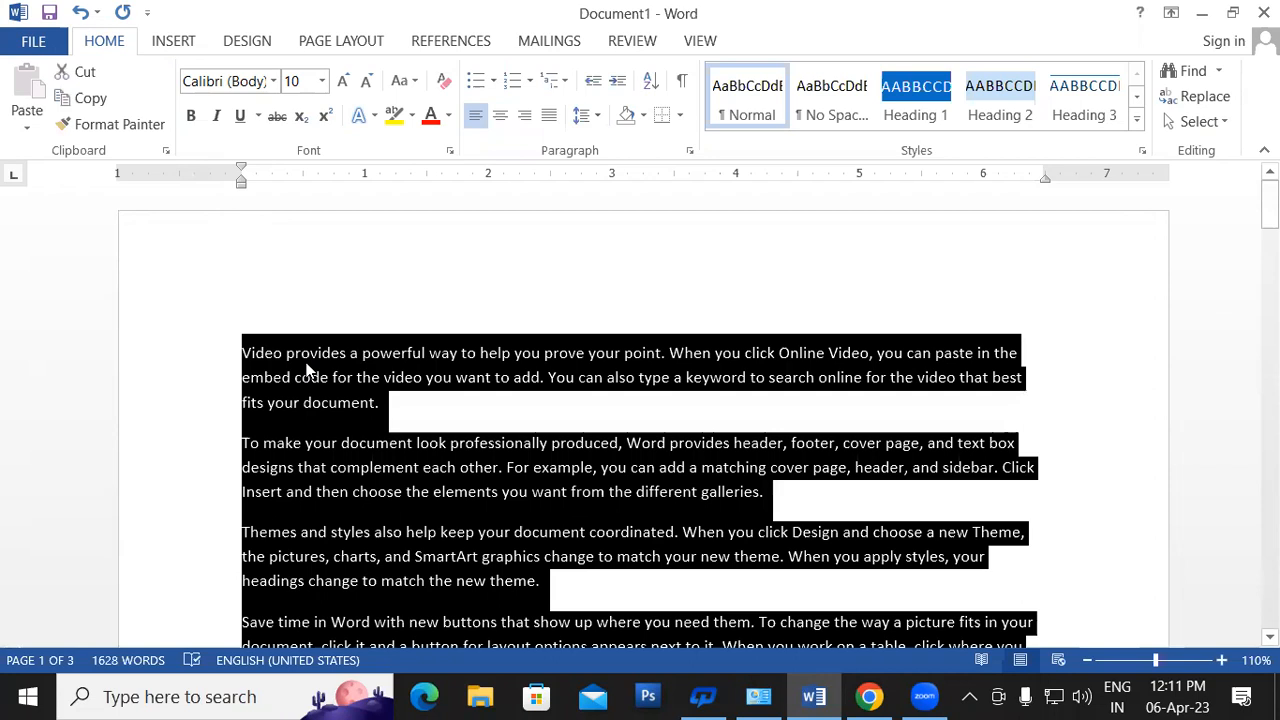
key(Delete)
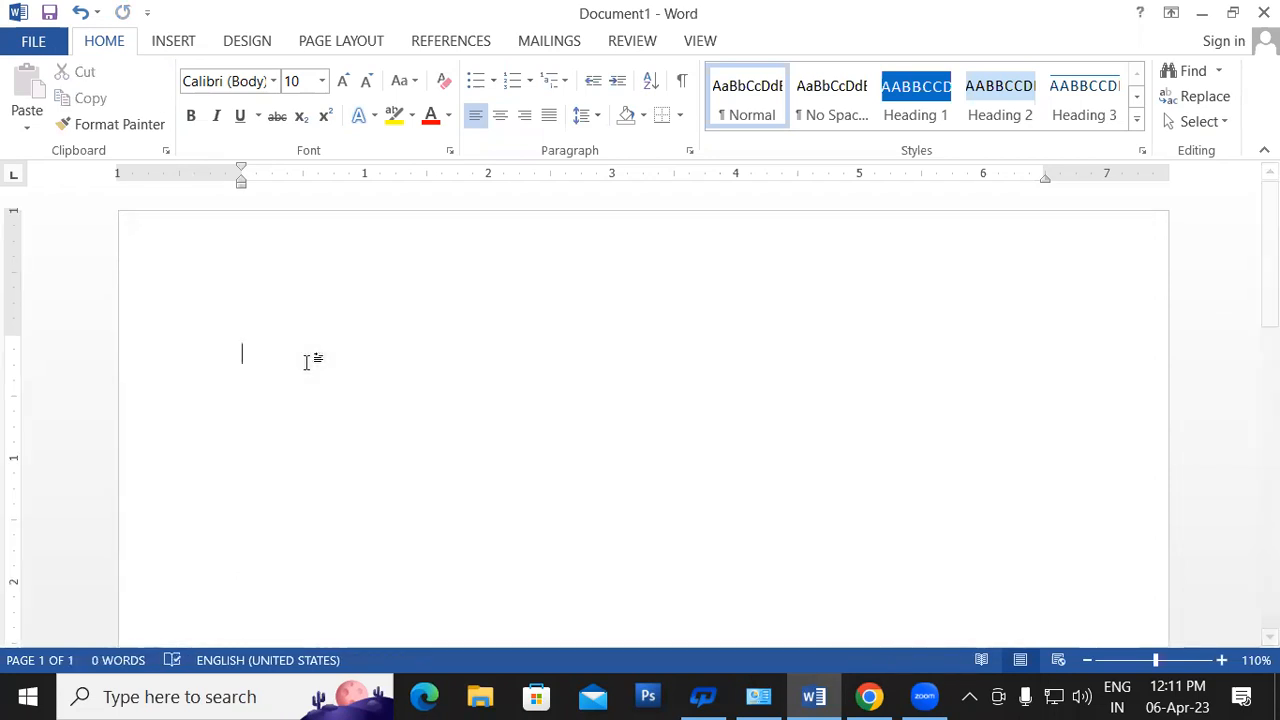
text(=)
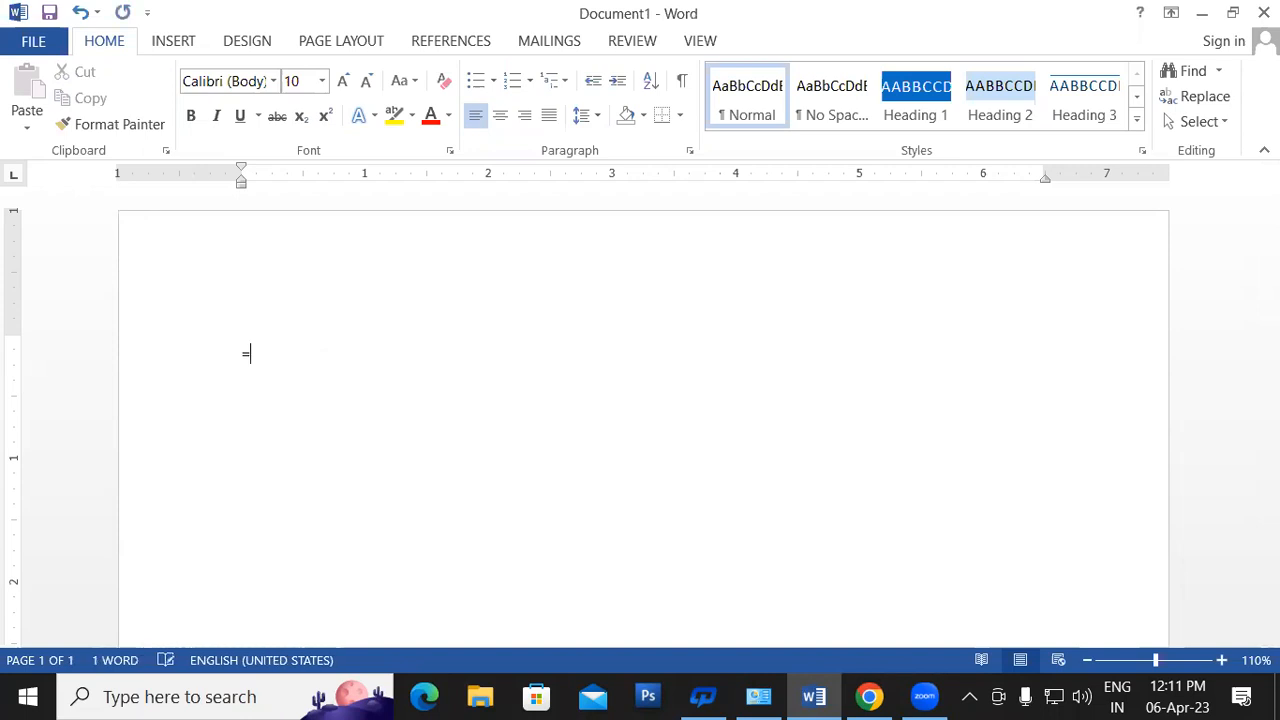
text(rand())
key(Return)
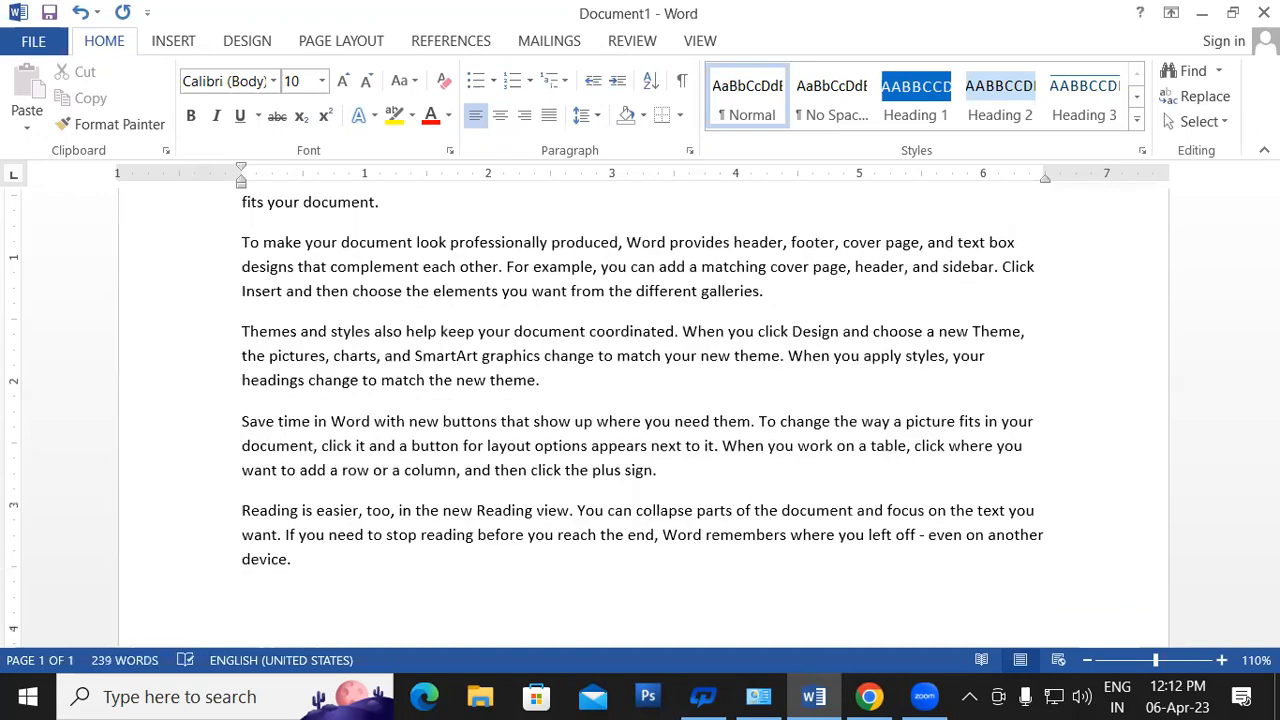
- Undo the sample text and regenerate a single paragraph with =rand(1)
scroll(763, 242, up, 3)
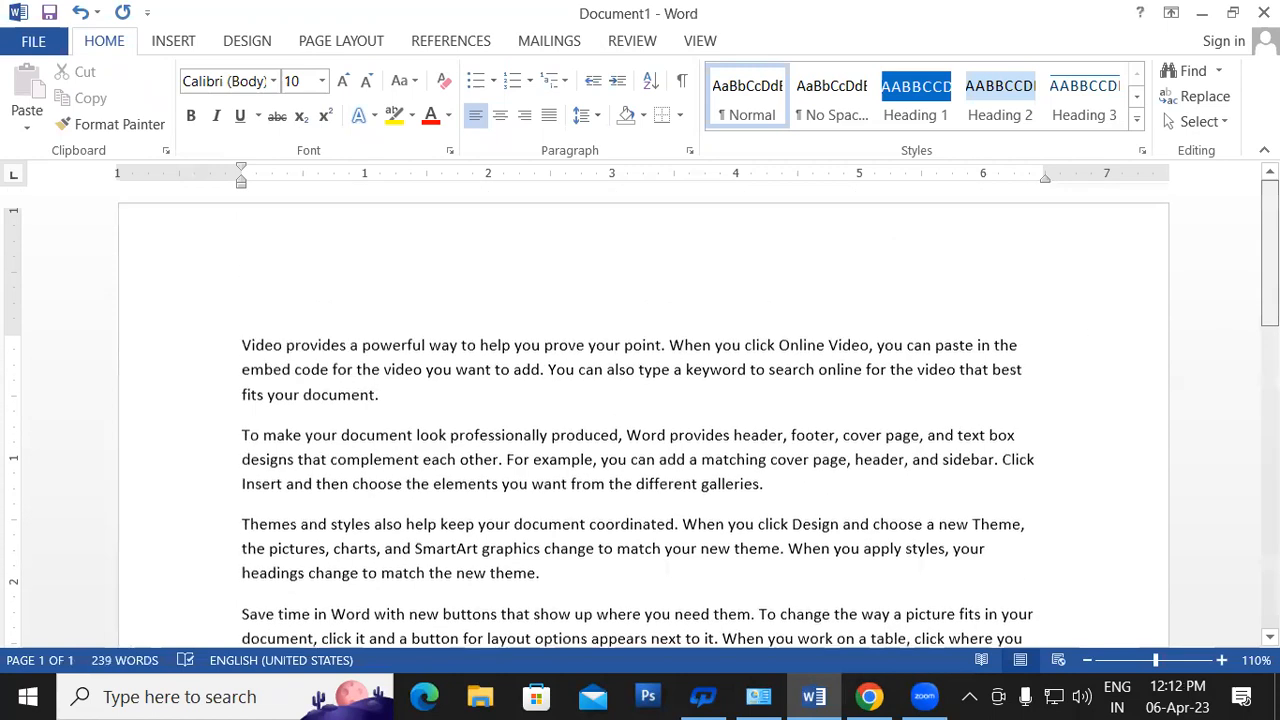
key(ctrl+z)
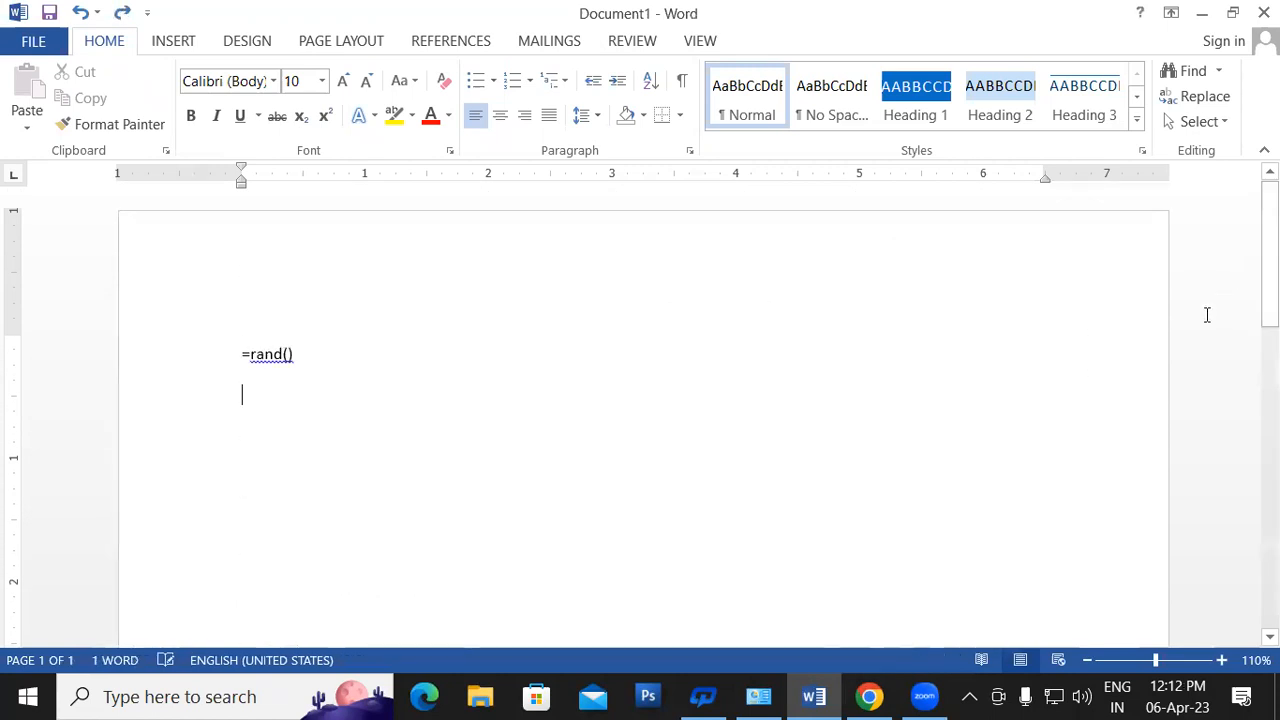
key(BackSpace)
key(BackSpace)
text(1))
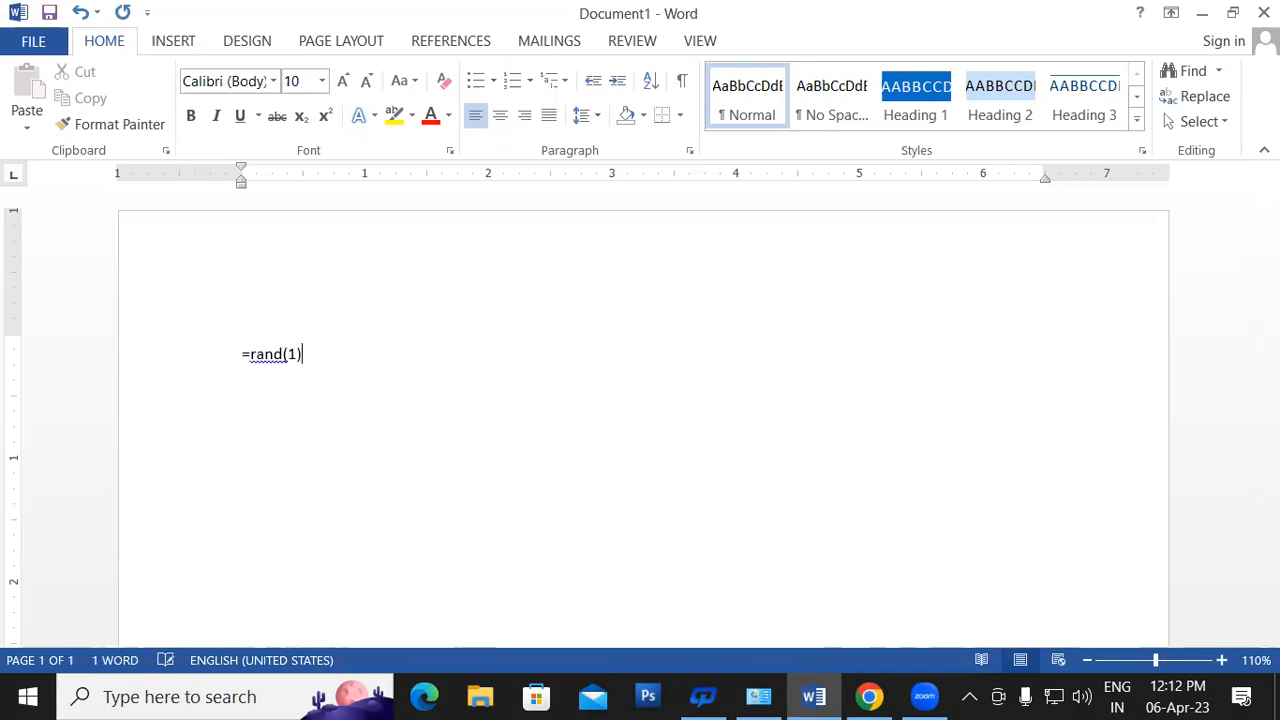
key(Return)
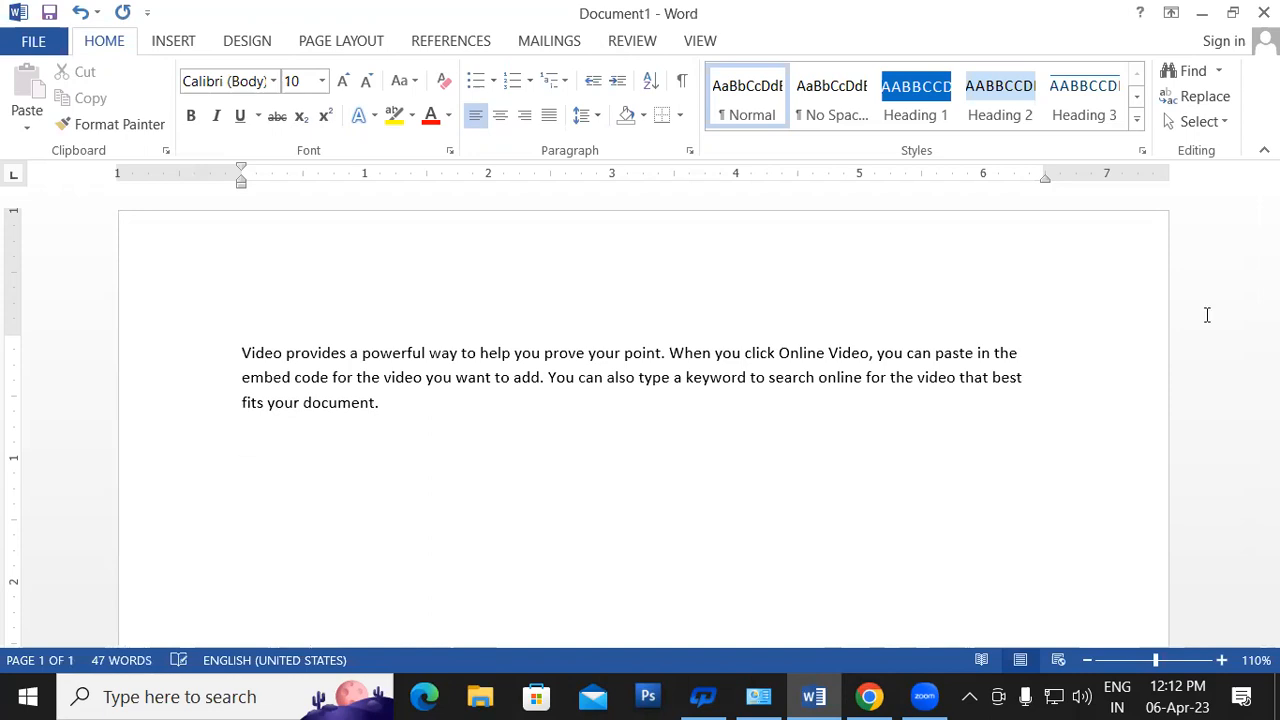
- Enlarge all the text to 14 pt and type =rand on the line below
key(ctrl+a)
click(343, 80)
click(343, 80)
click(905, 522)
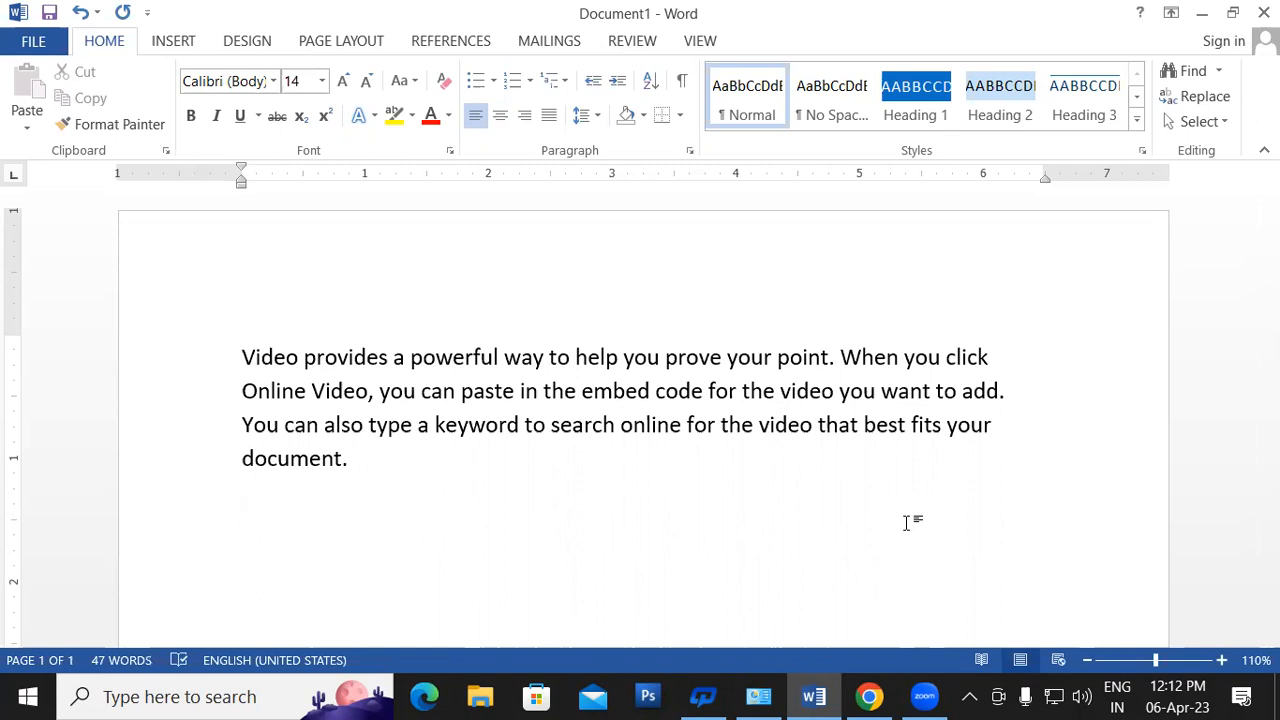
text(=rand)
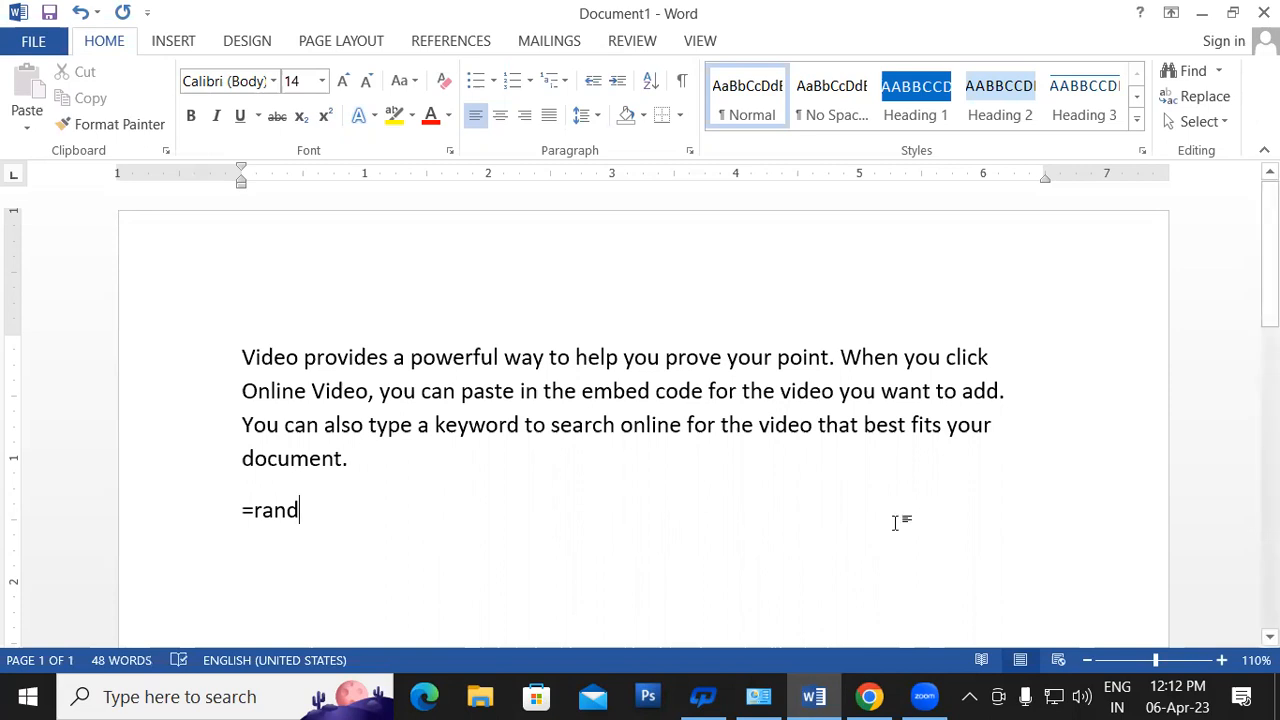
- Expand =rand(2,2) into two short paragraphs and delete the original 14 pt paragraph
text(()
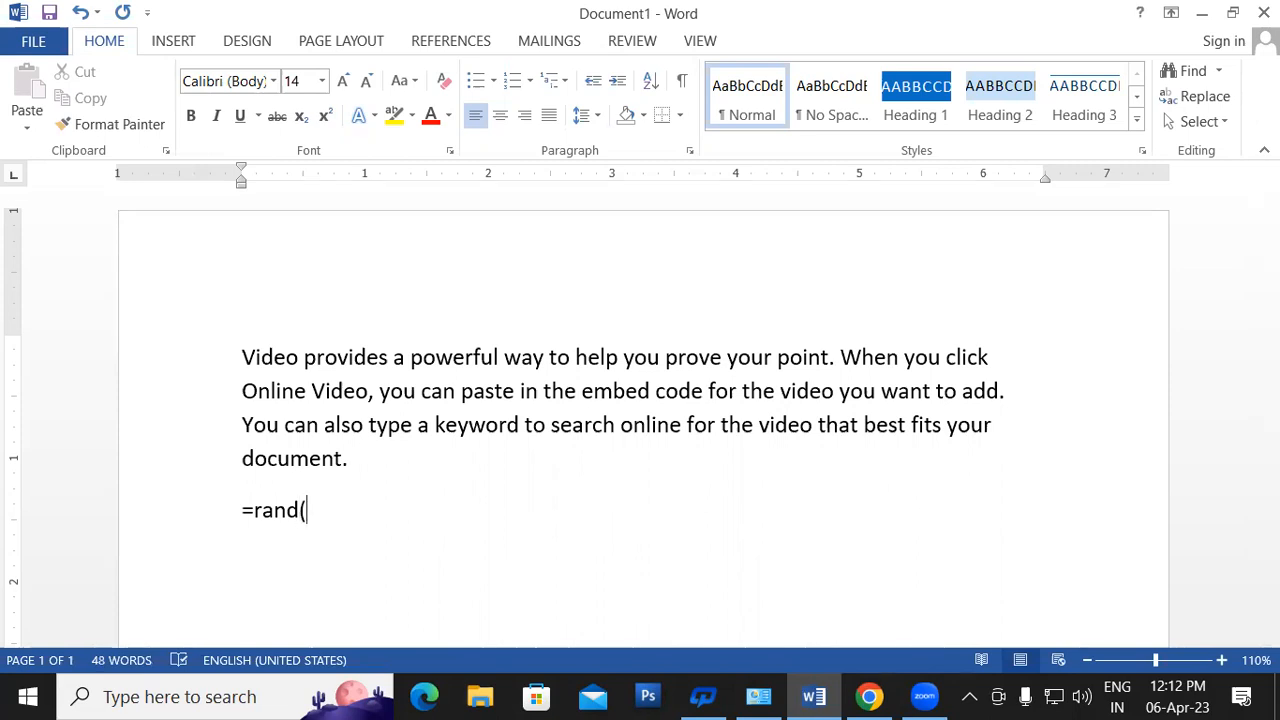
text(2)
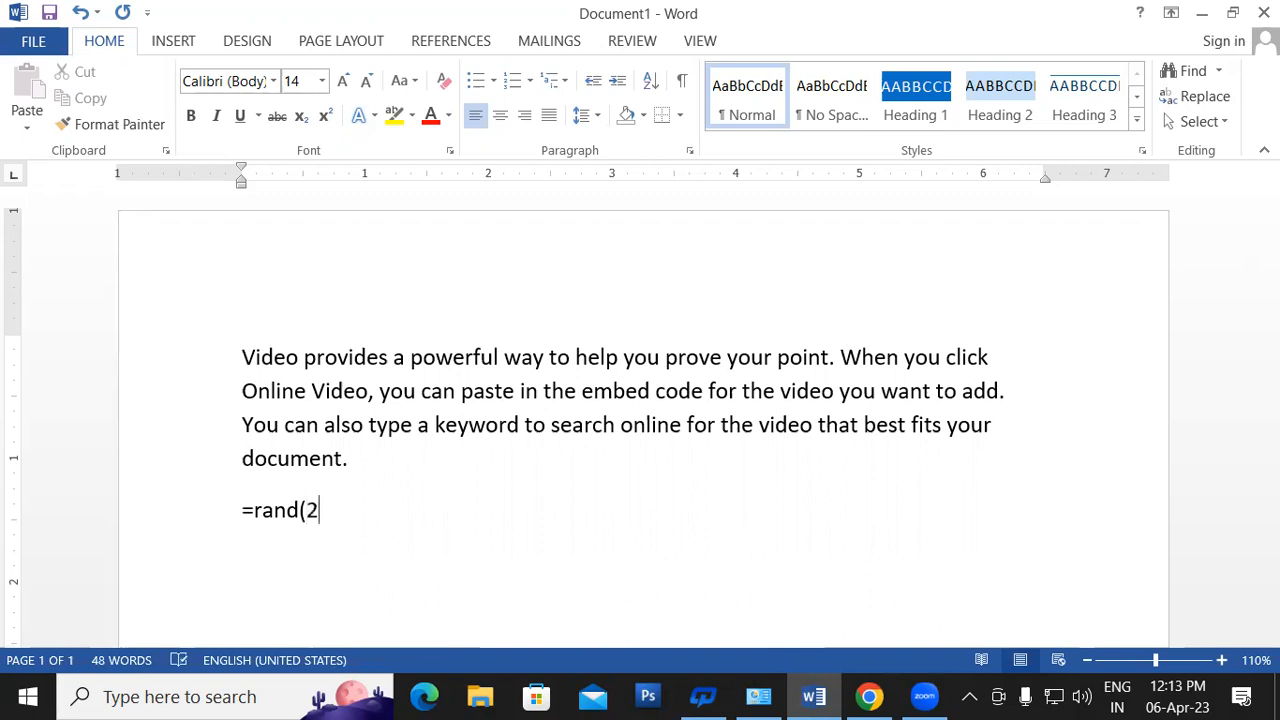
text(,2))
key(Return)
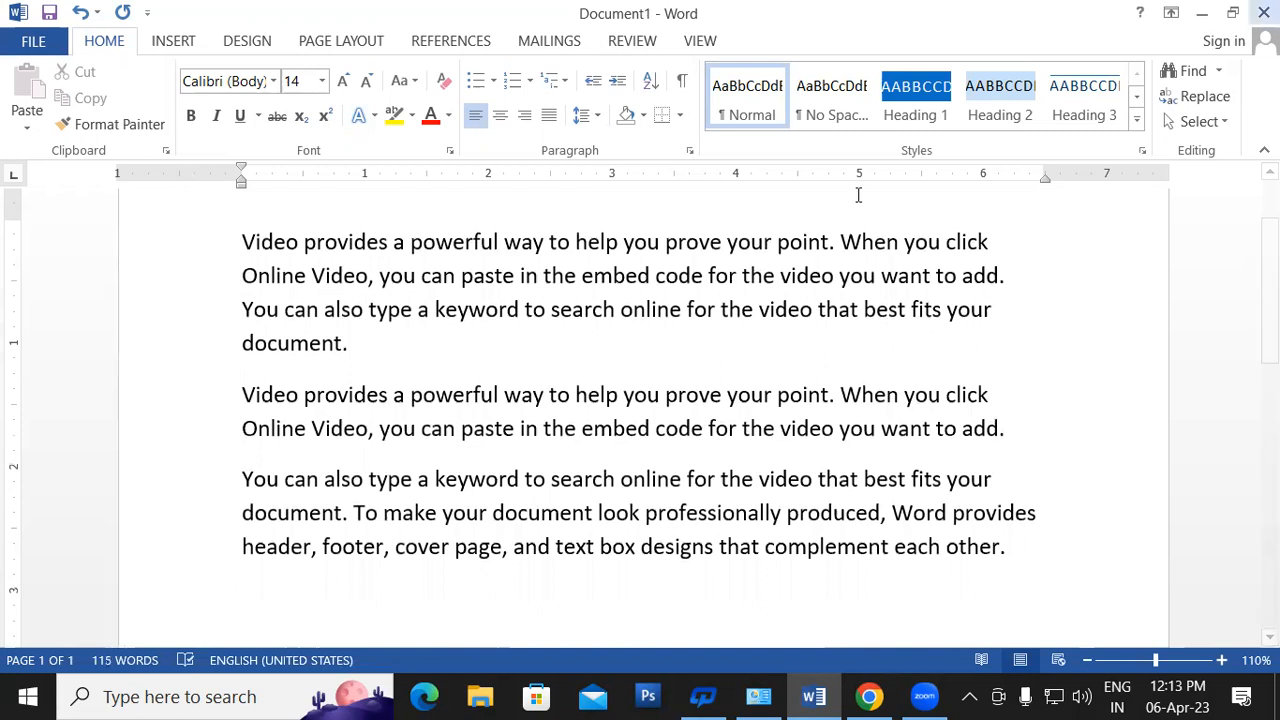
drag(355, 343, 1060, 280)
key(Delete)
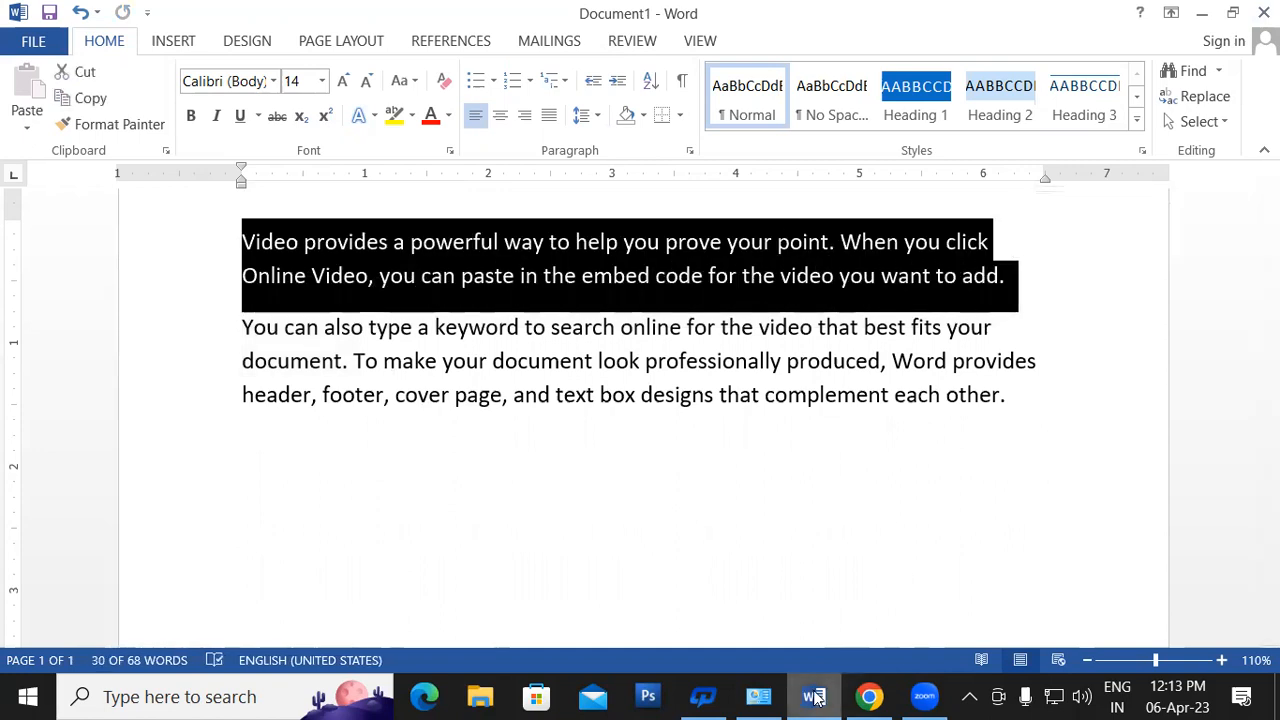
mouse_move(815, 697)
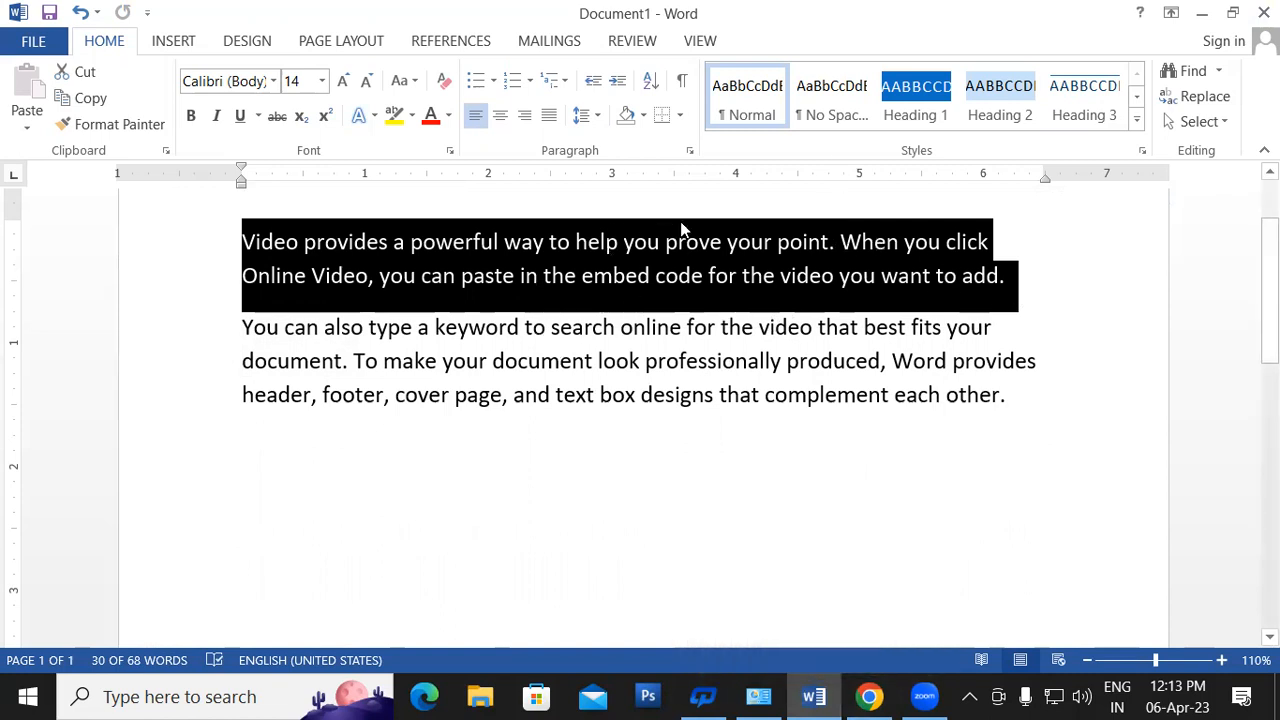
click(460, 444)
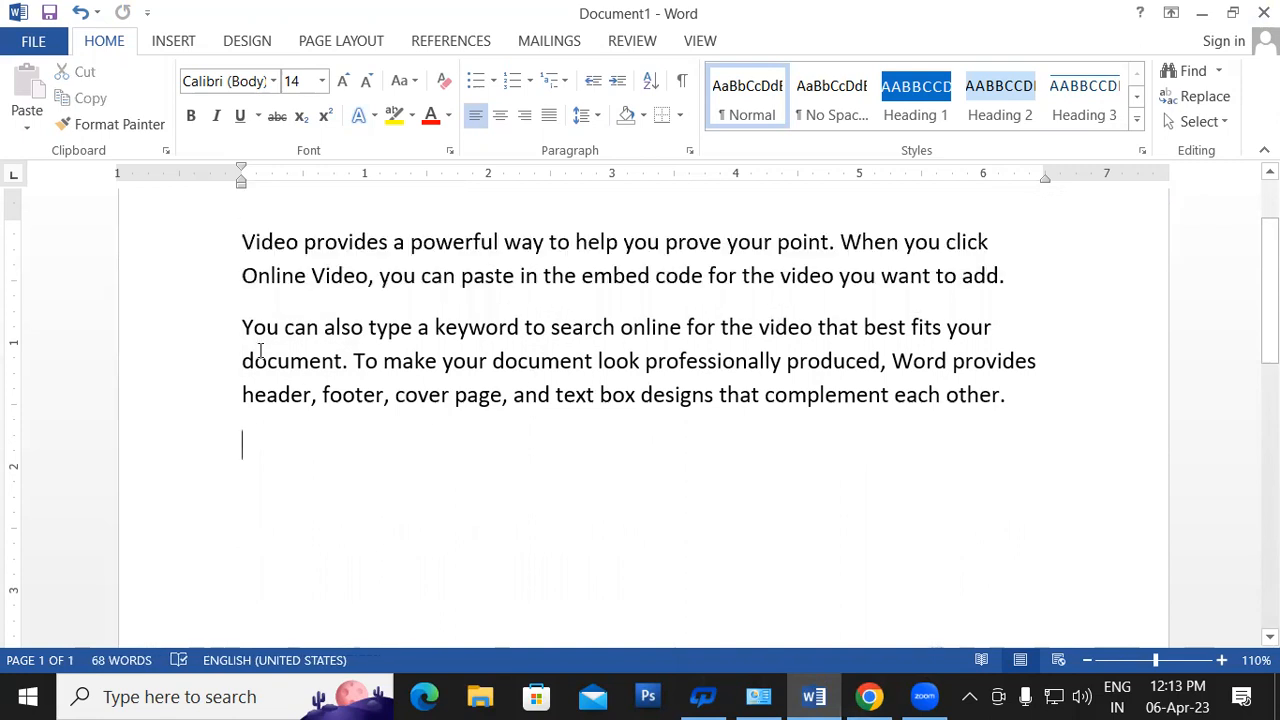
drag(242, 328, 1057, 394)
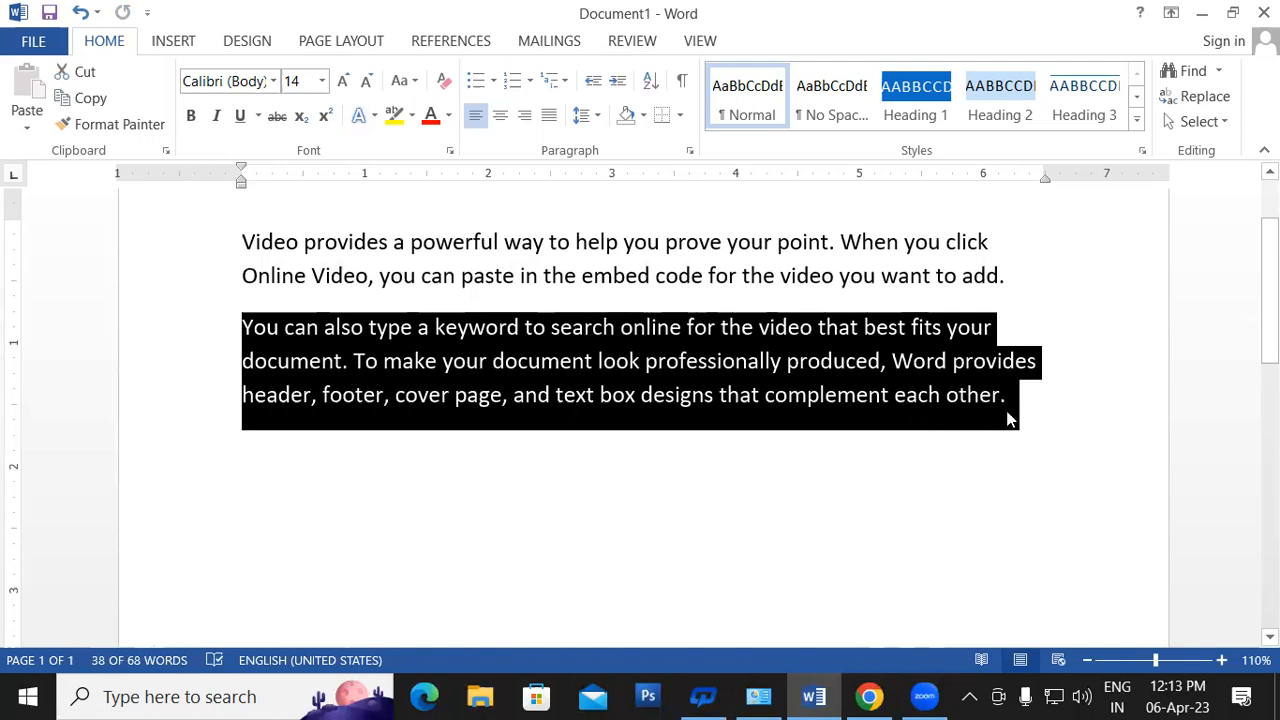
drag(1014, 474, 216, 224)
key(Delete)
text(=rand)
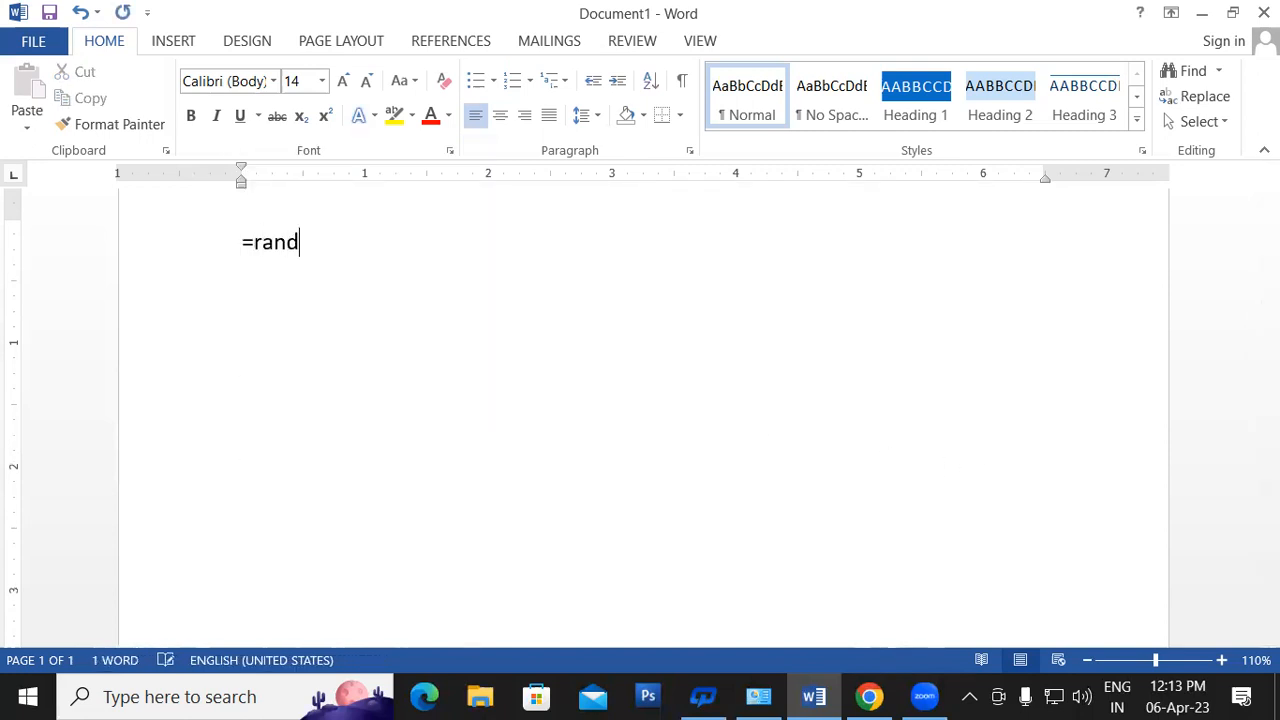
text((2,2))
key(Return)
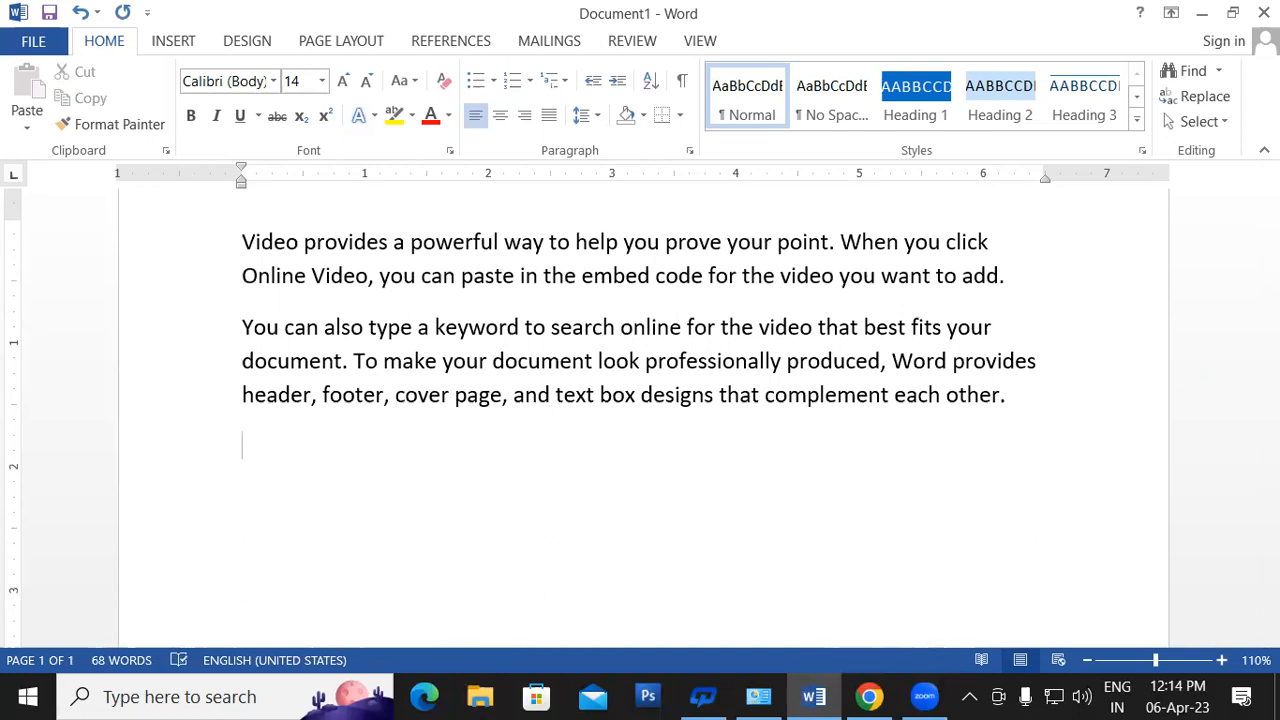
- Replace all the text with Lorem ipsum paragraphs generated by =lorem()
triple_click(217, 227)
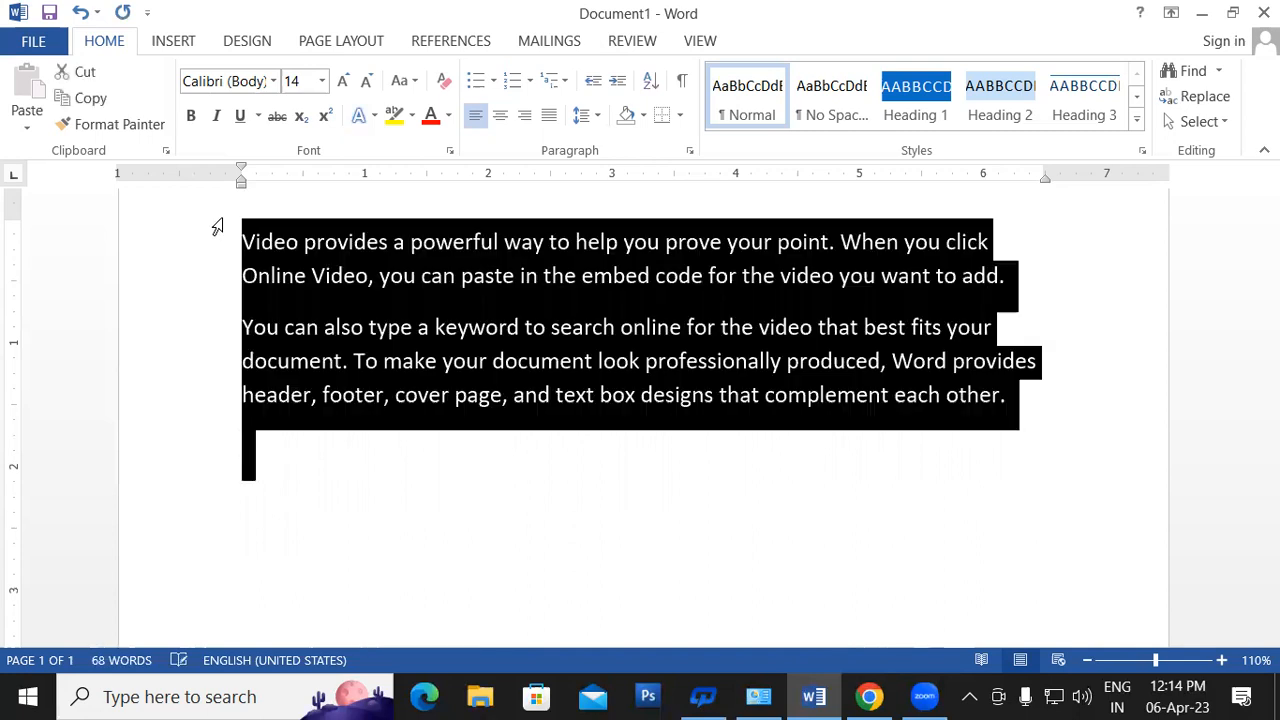
key(Delete)
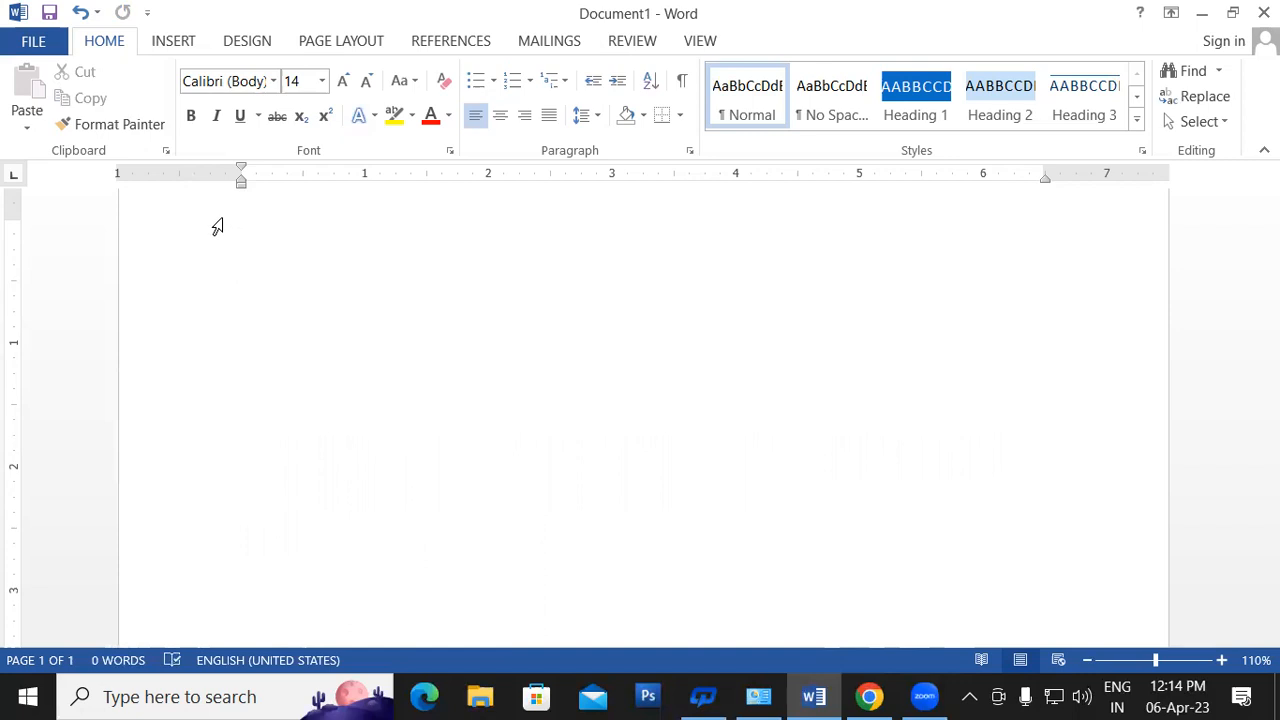
text(=loe)
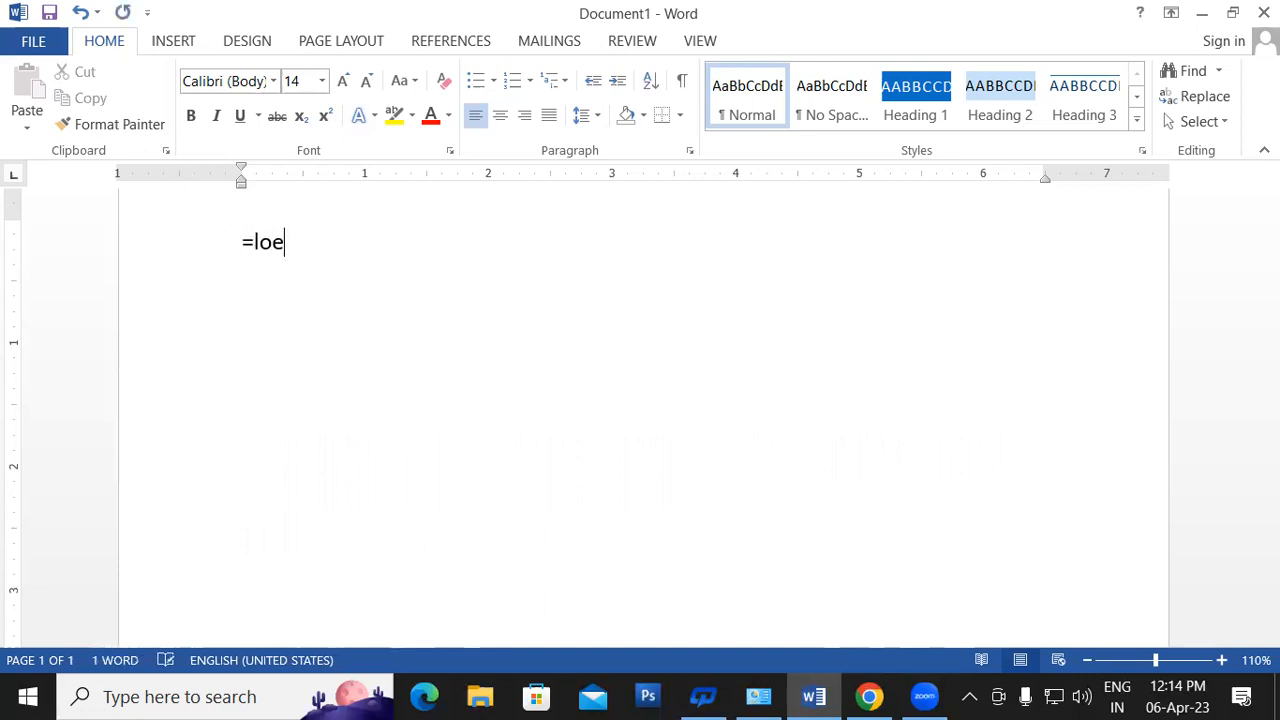
key(BackSpace)
text(rem())
key(BackSpace)
text())
key(Return)
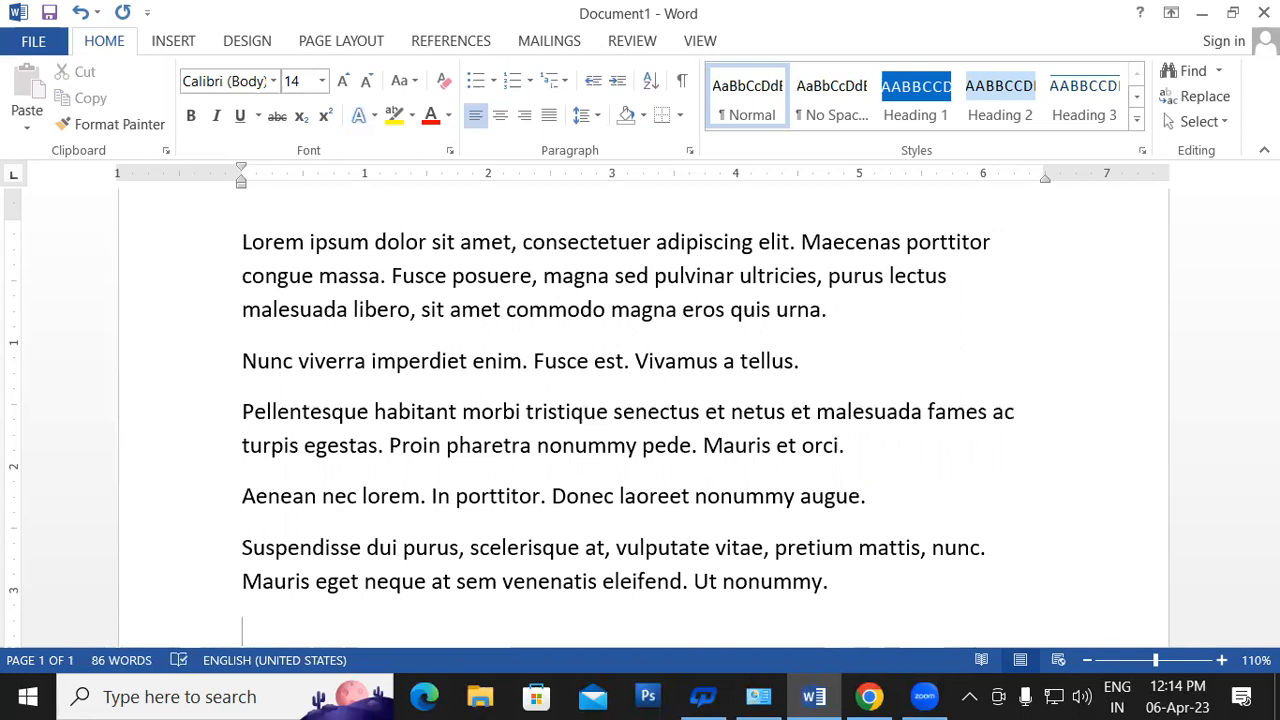
- Undo the Lorem ipsum expansion and erase the formula, leaving a blank page
key(ctrl+z)
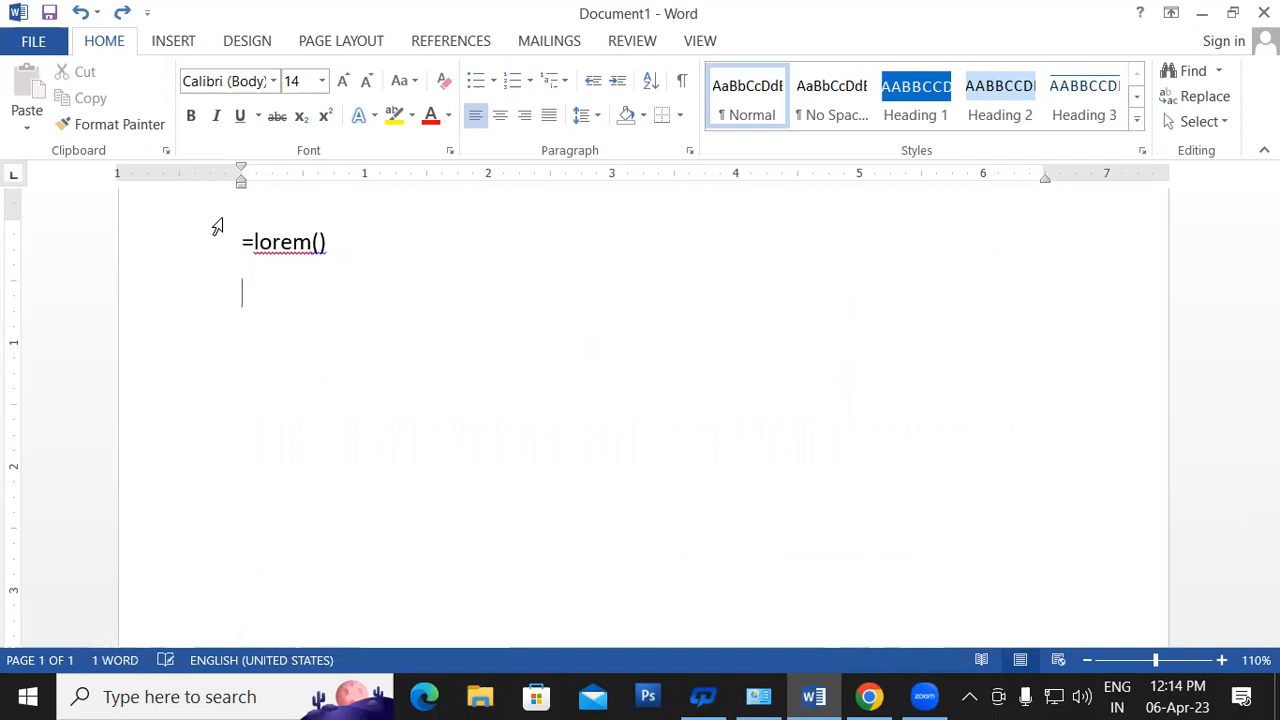
key(BackSpace)
key(BackSpace)
key(BackSpace)
key(BackSpace)
key(BackSpace)
key(BackSpace)
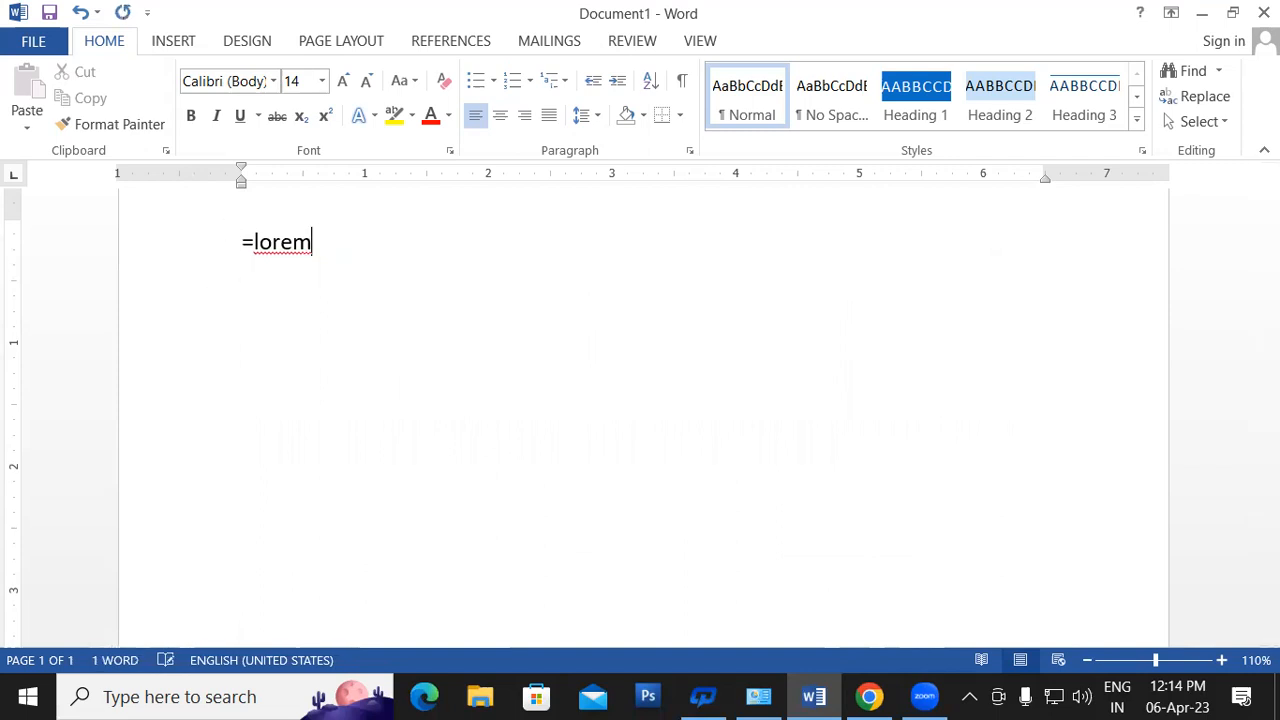
key(BackSpace)
key(BackSpace)
key(BackSpace)
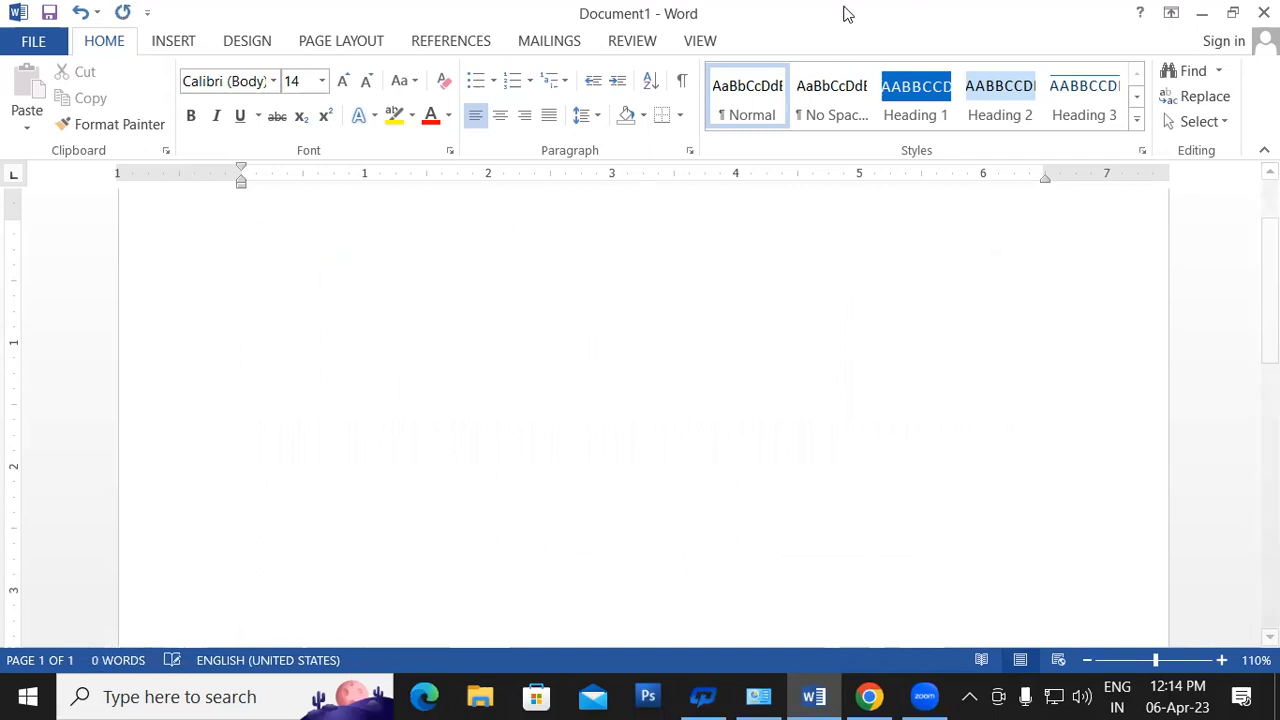
- Regenerate five sample paragraphs (239 words) with =rand() and return to the top
text(=)
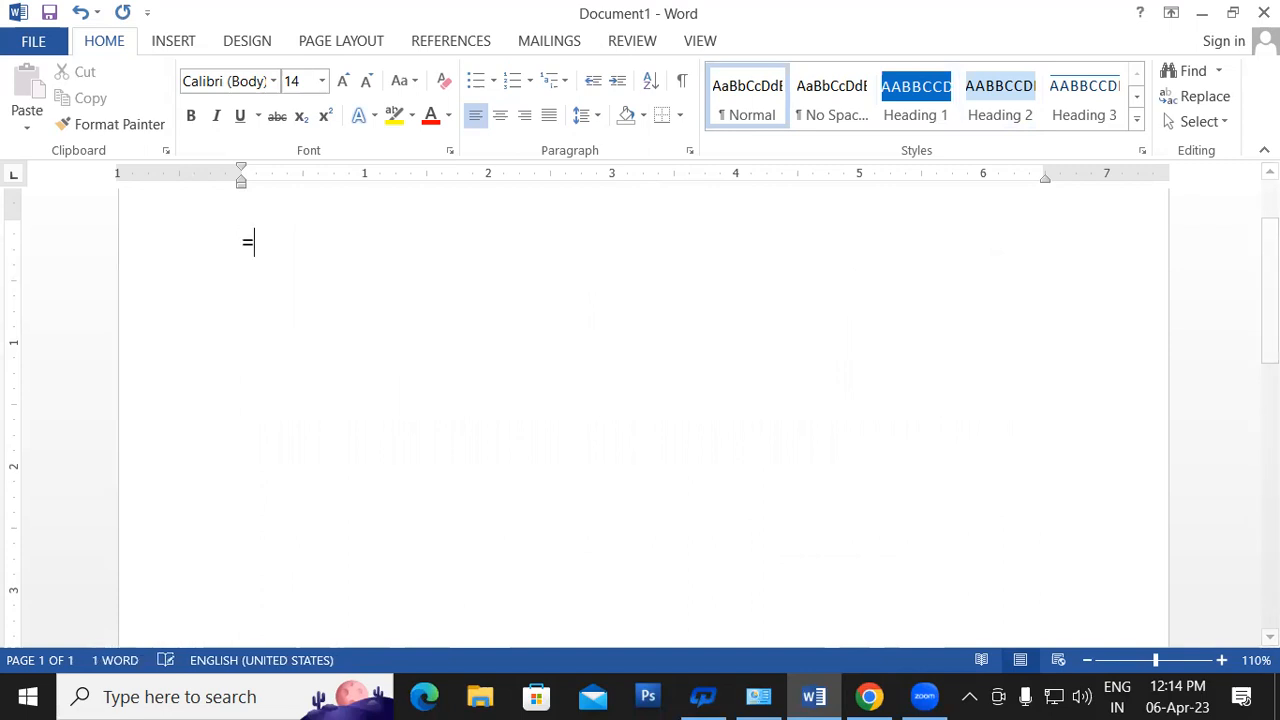
text(rand())
key(Return)
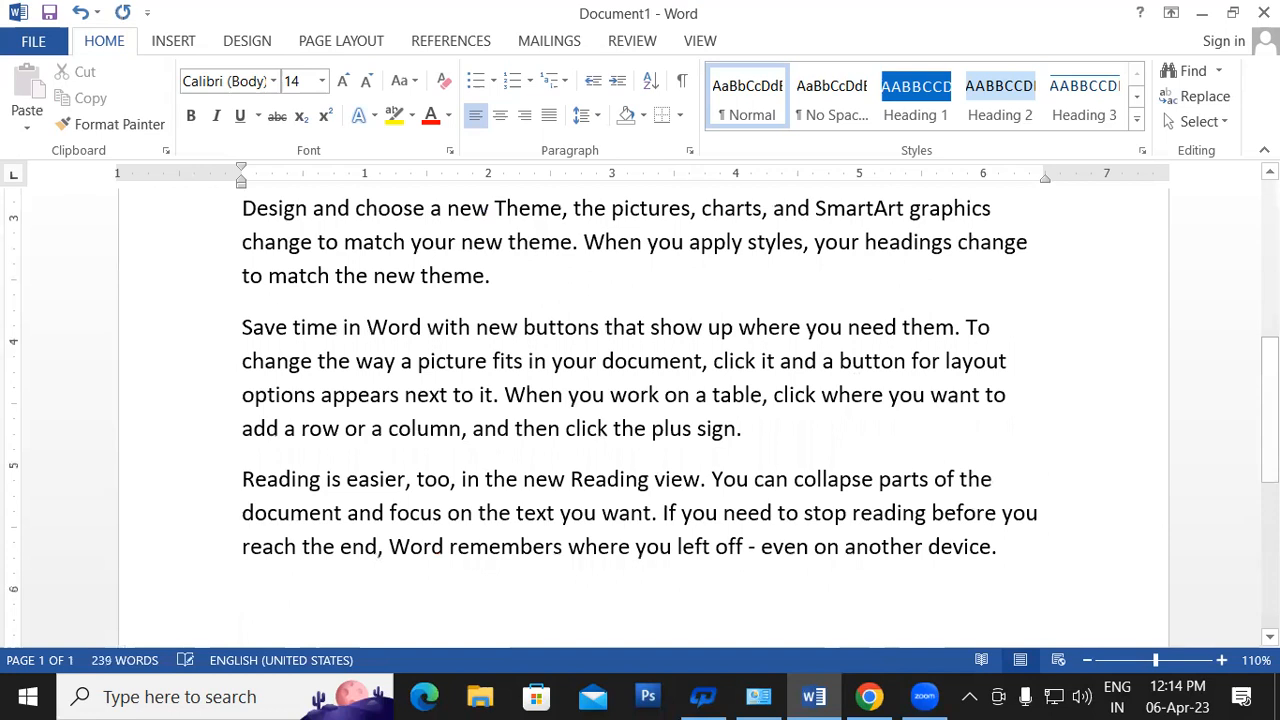
drag(1270, 452, 1270, 292)
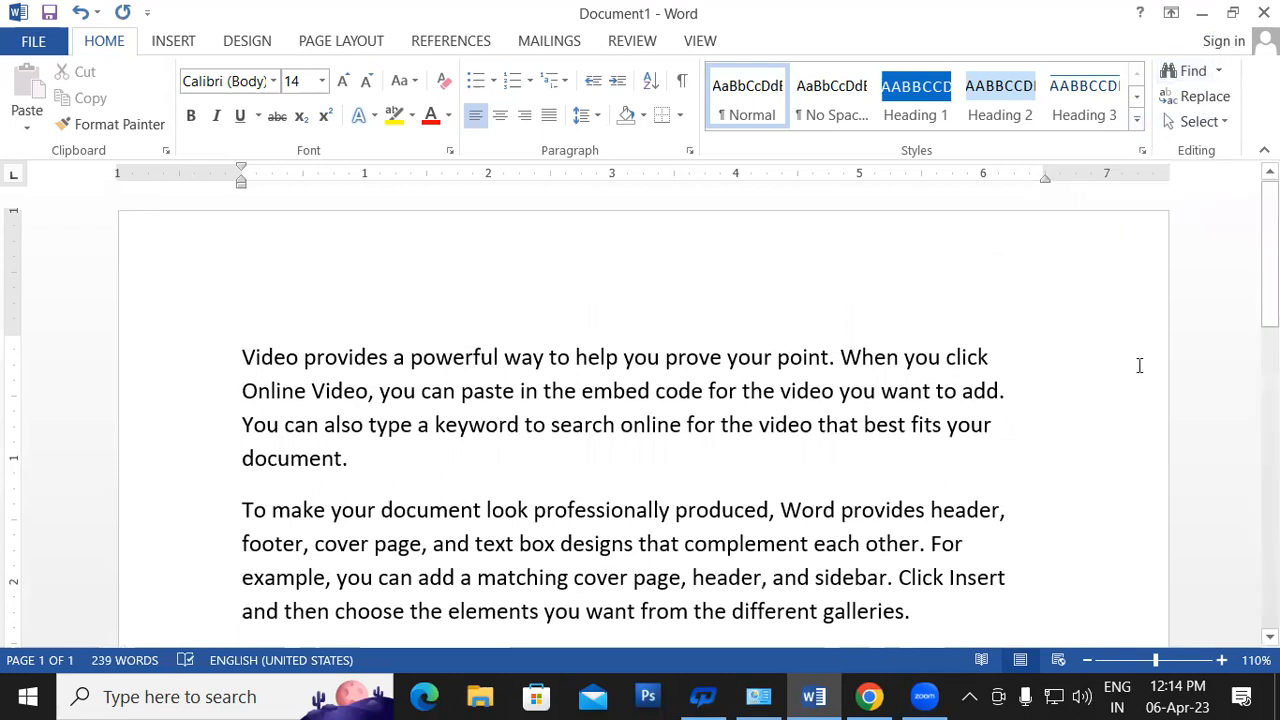
key(ctrl+f)
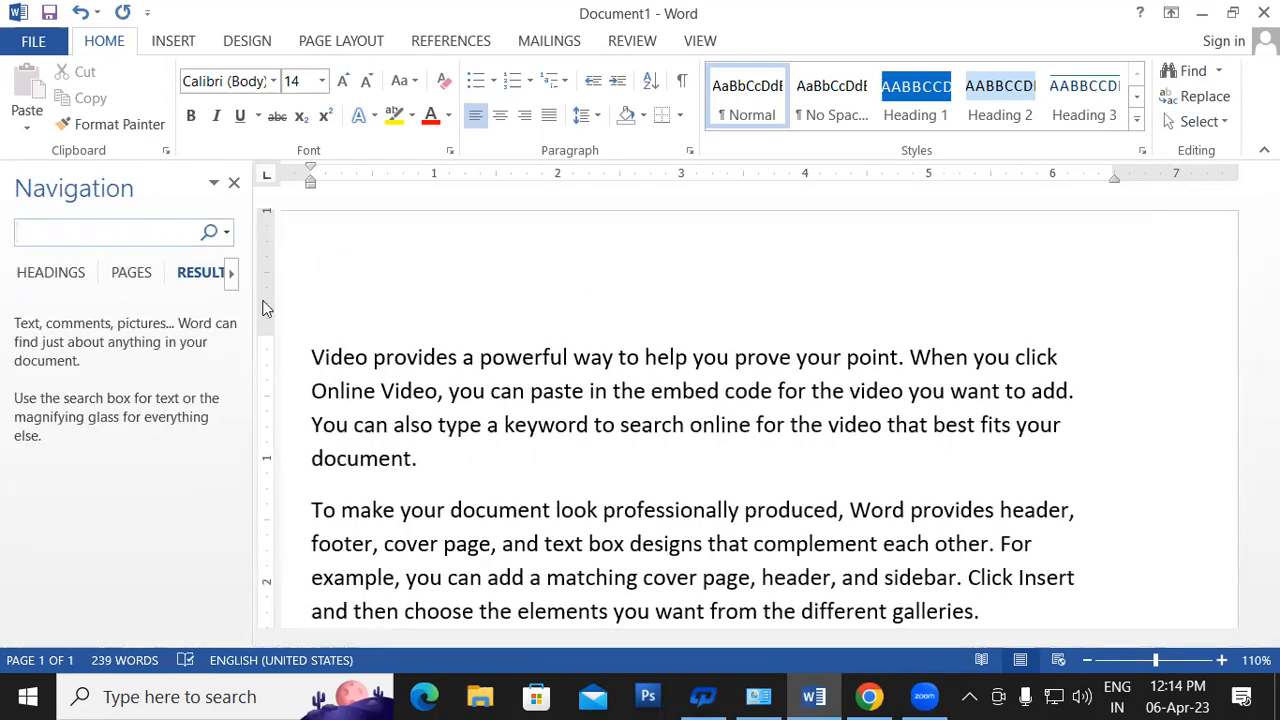
- Find the single occurrence of 'look' in the Navigation pane, then close the pane
text(look)
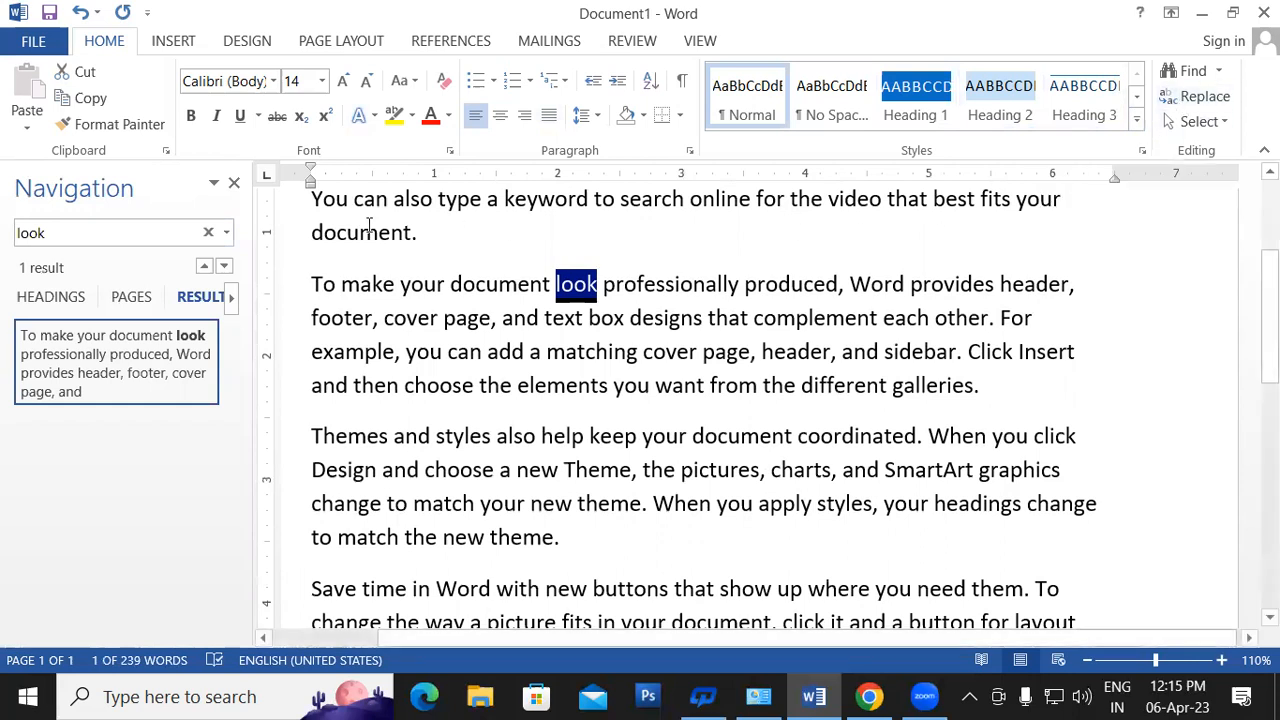
click(233, 185)
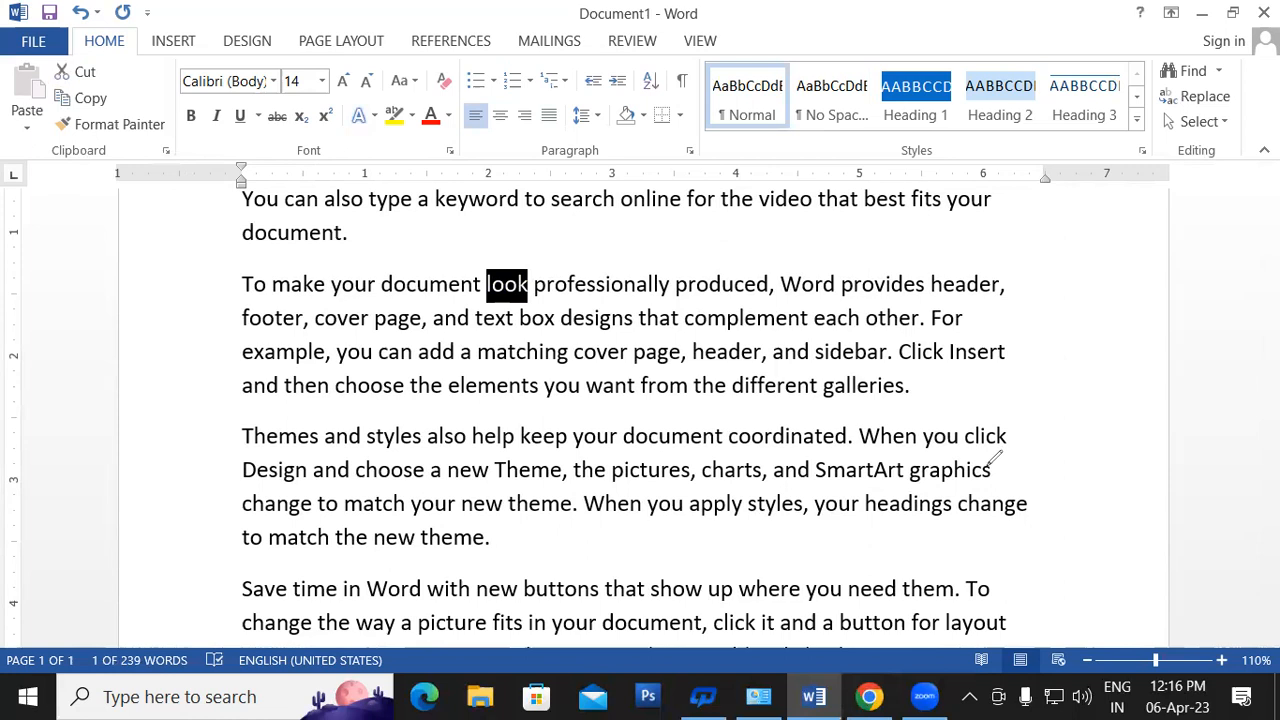
mouse_move(1017, 240)
mouse_down()
mouse_move(1021, 306)
mouse_move(1093, 247)
mouse_move(1070, 288)
mouse_move(1021, 302)
mouse_up()
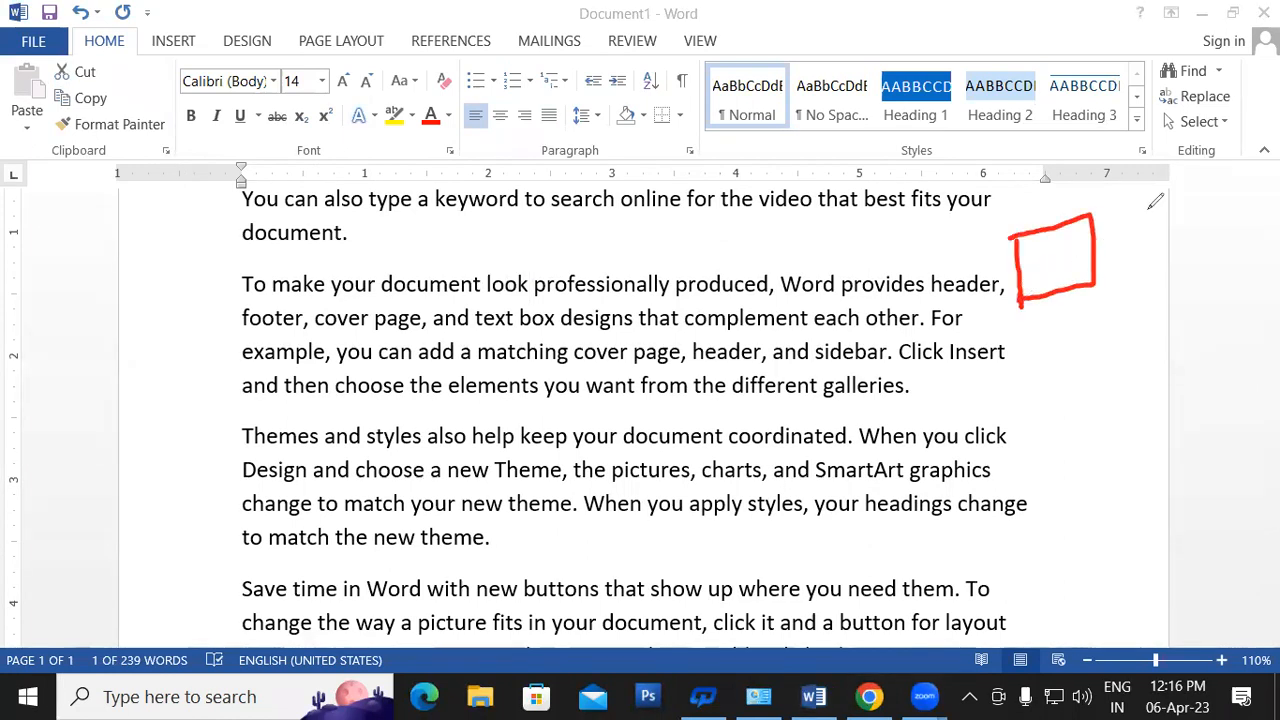
drag(1059, 256, 1087, 242)
drag(1020, 298, 972, 337)
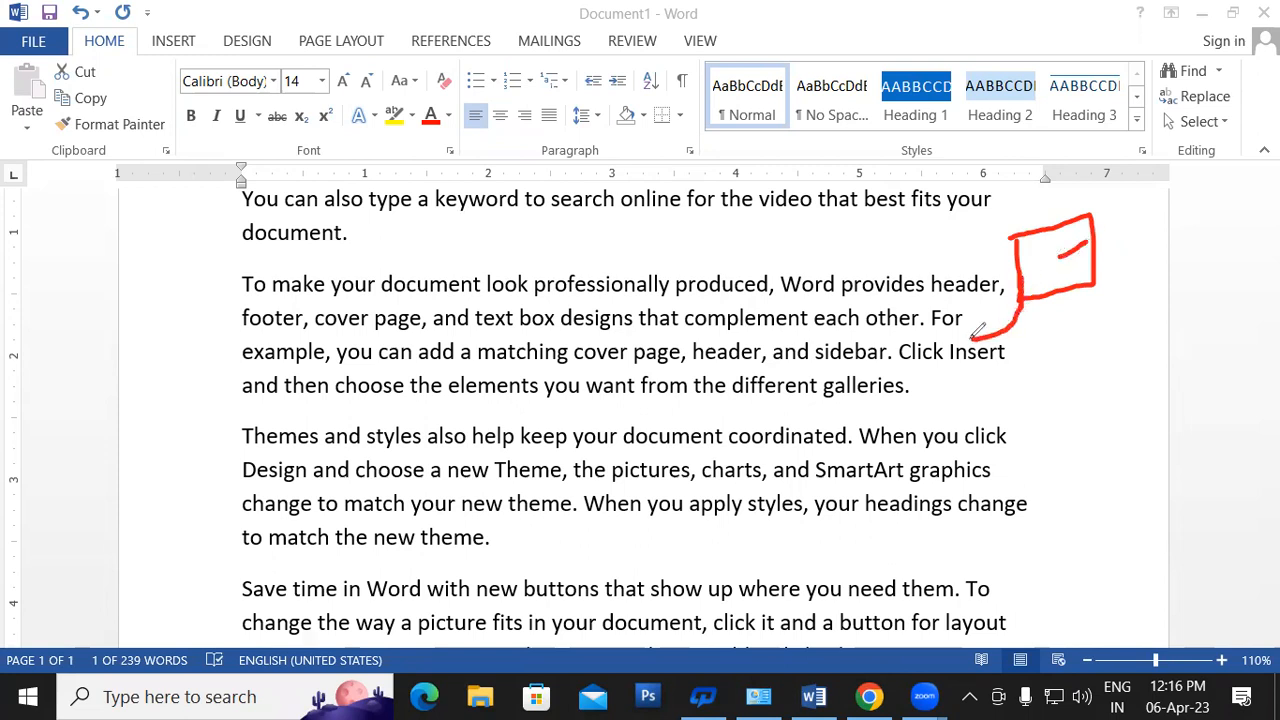
mouse_move(817, 282)
mouse_down()
mouse_move(828, 350)
mouse_move(893, 249)
mouse_move(915, 336)
mouse_move(820, 350)
mouse_up()
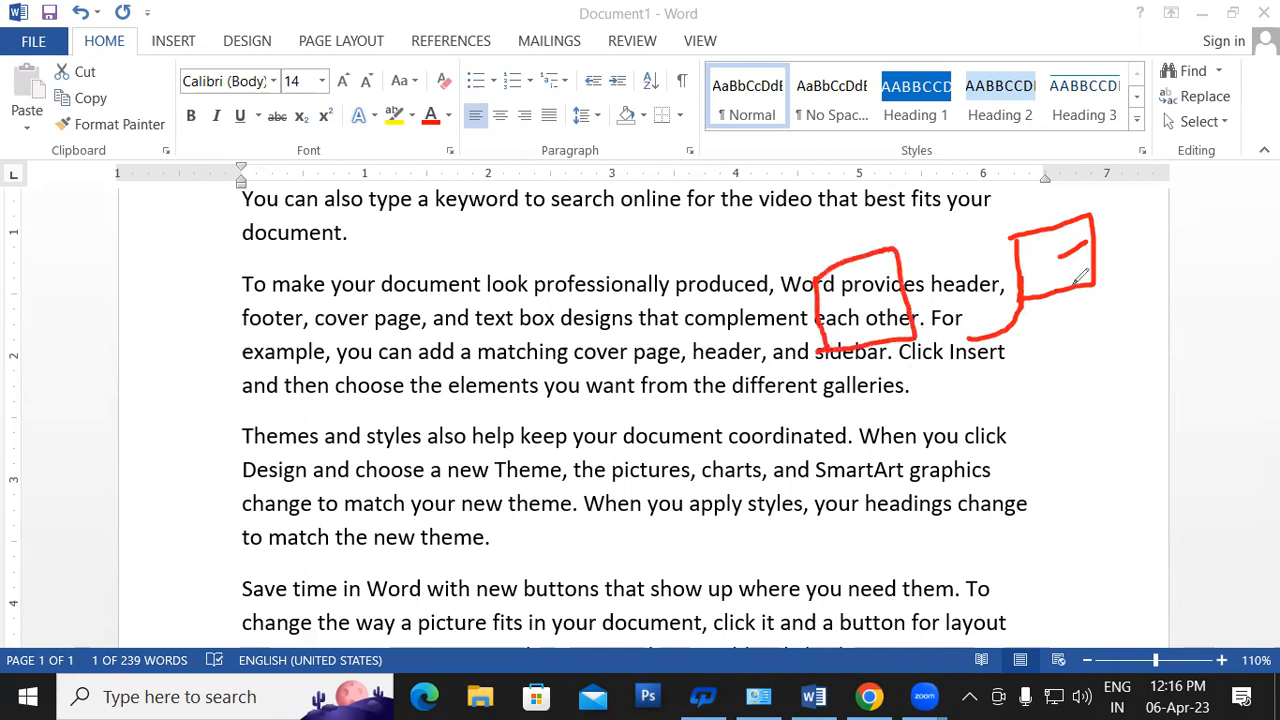
mouse_move(1073, 284)
mouse_down()
mouse_move(1080, 382)
mouse_move(1102, 352)
mouse_up()
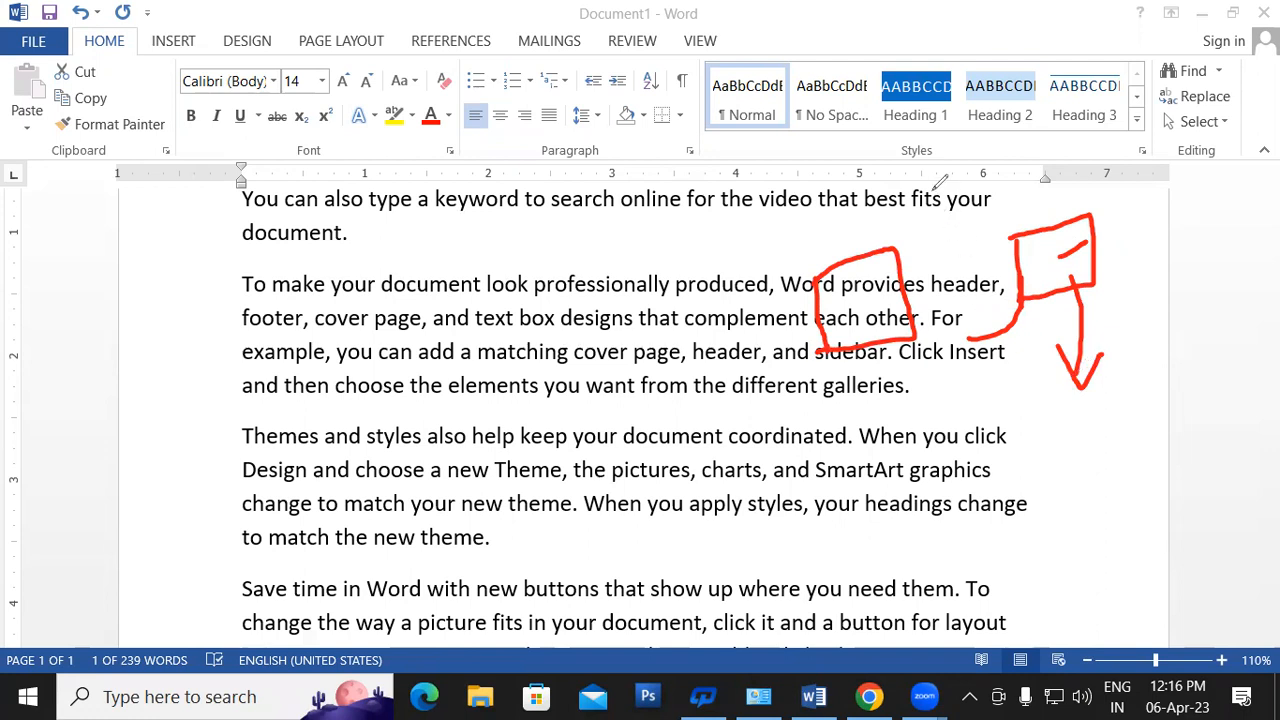
mouse_move(826, 333)
mouse_down()
mouse_move(974, 325)
mouse_move(1135, 278)
mouse_move(1042, 254)
mouse_up()
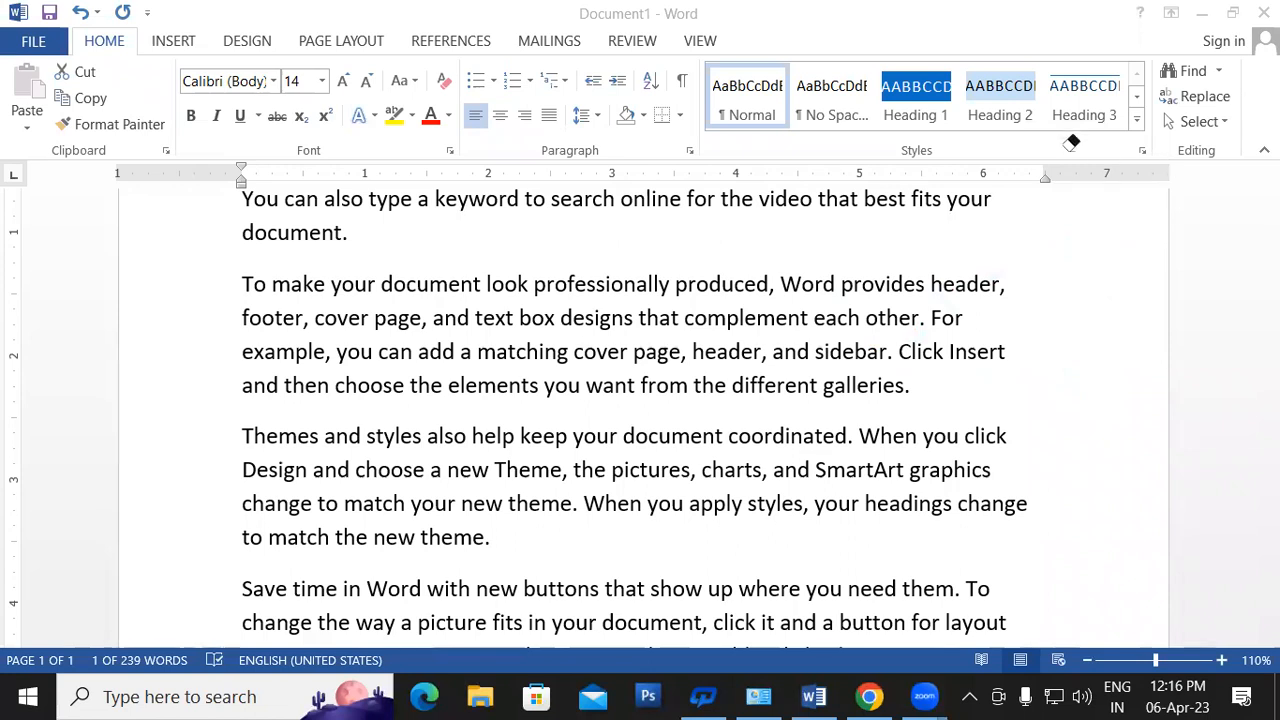
click(1072, 142)
- Replace all 25 occurrences of 'you' with 'GIT' using Find and Replace
scroll(740, 428, up, 3)
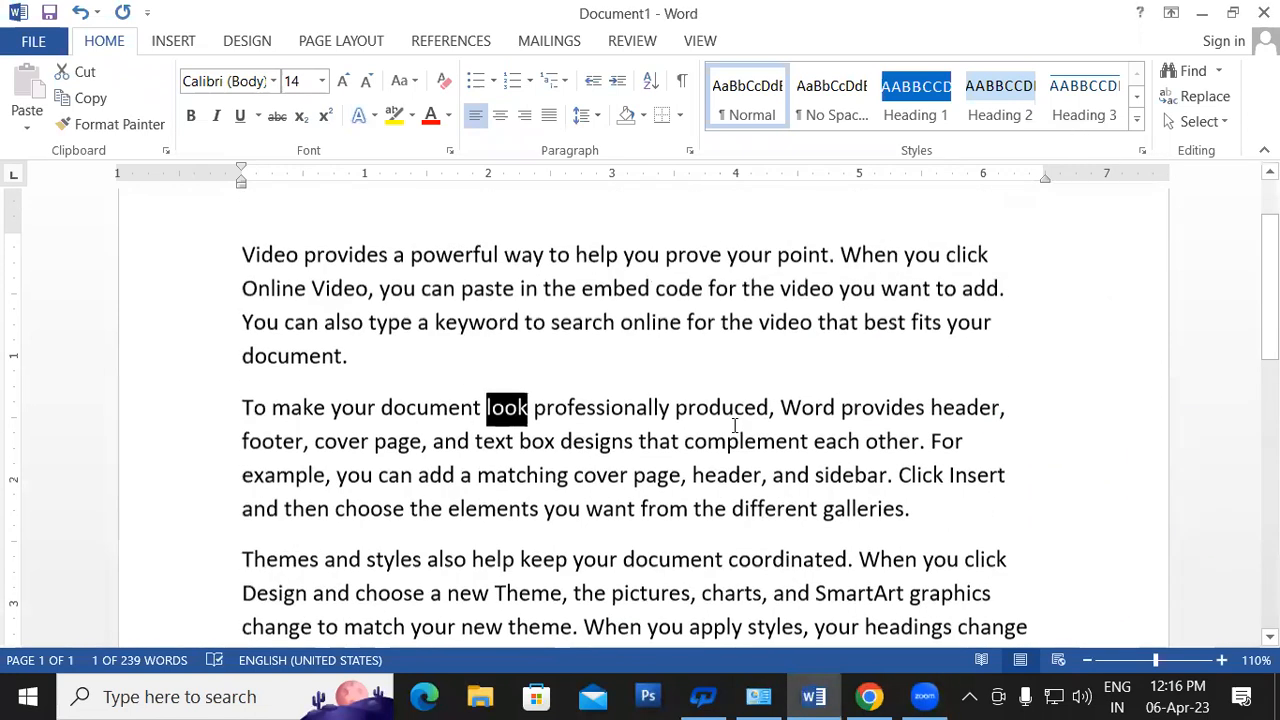
click(637, 468)
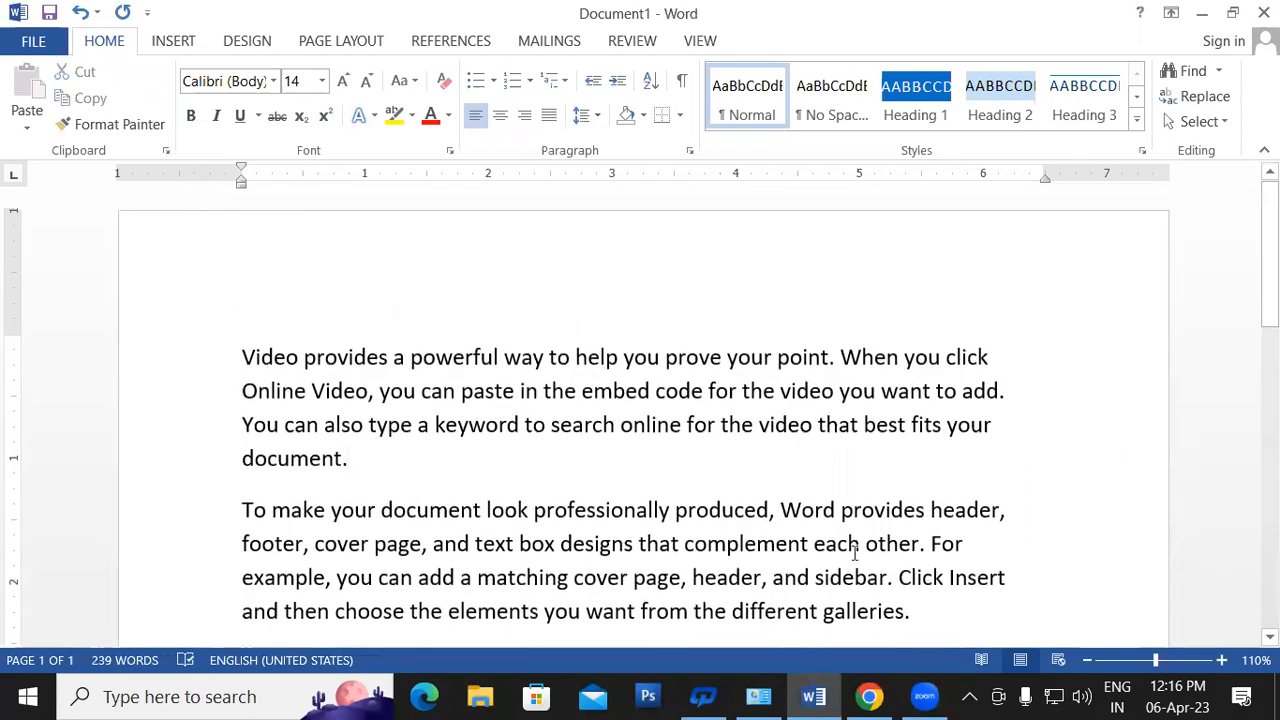
click(1205, 97)
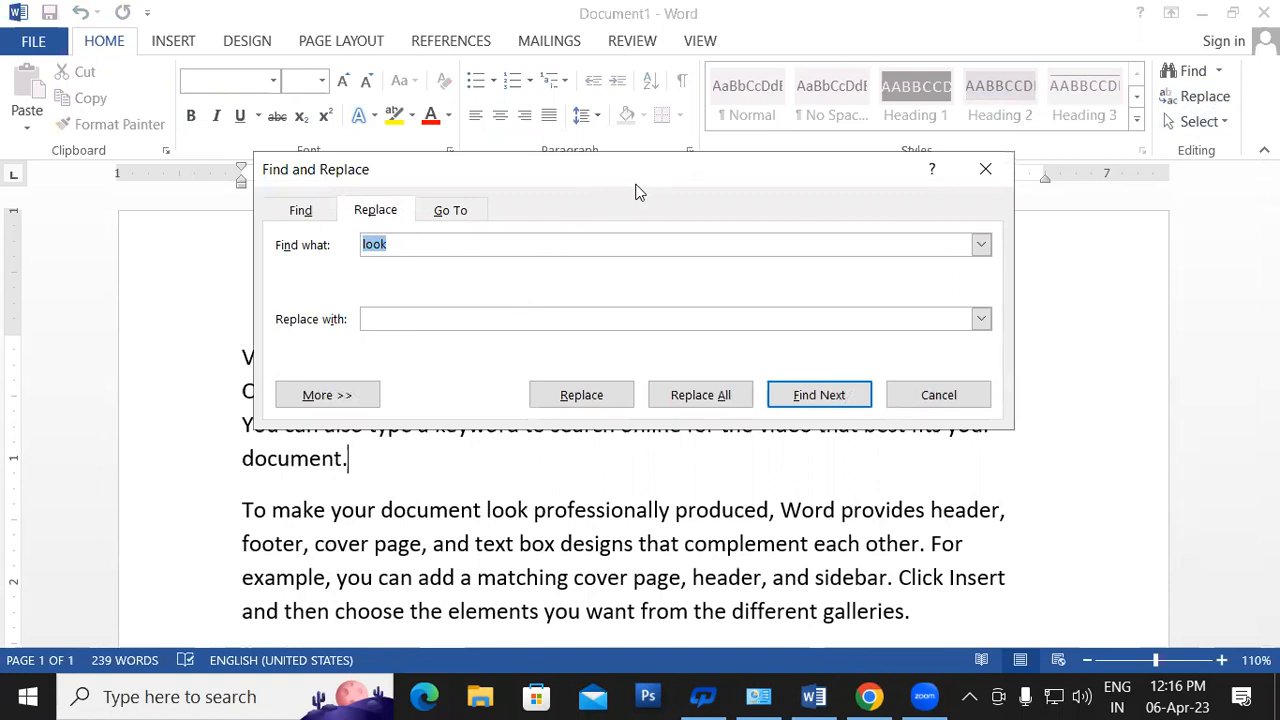
drag(635, 184, 691, 116)
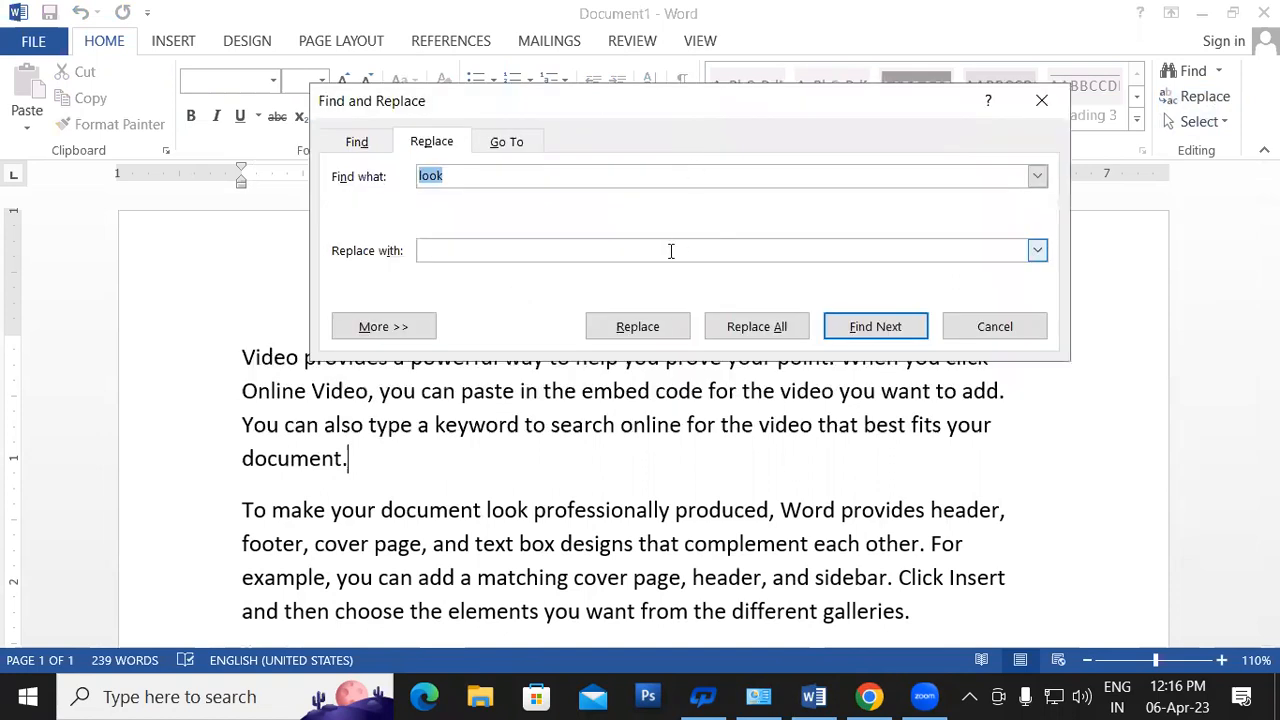
text(you)
text(gi)
key(BackSpace)
key(BackSpace)
text(GIT)
click(388, 330)
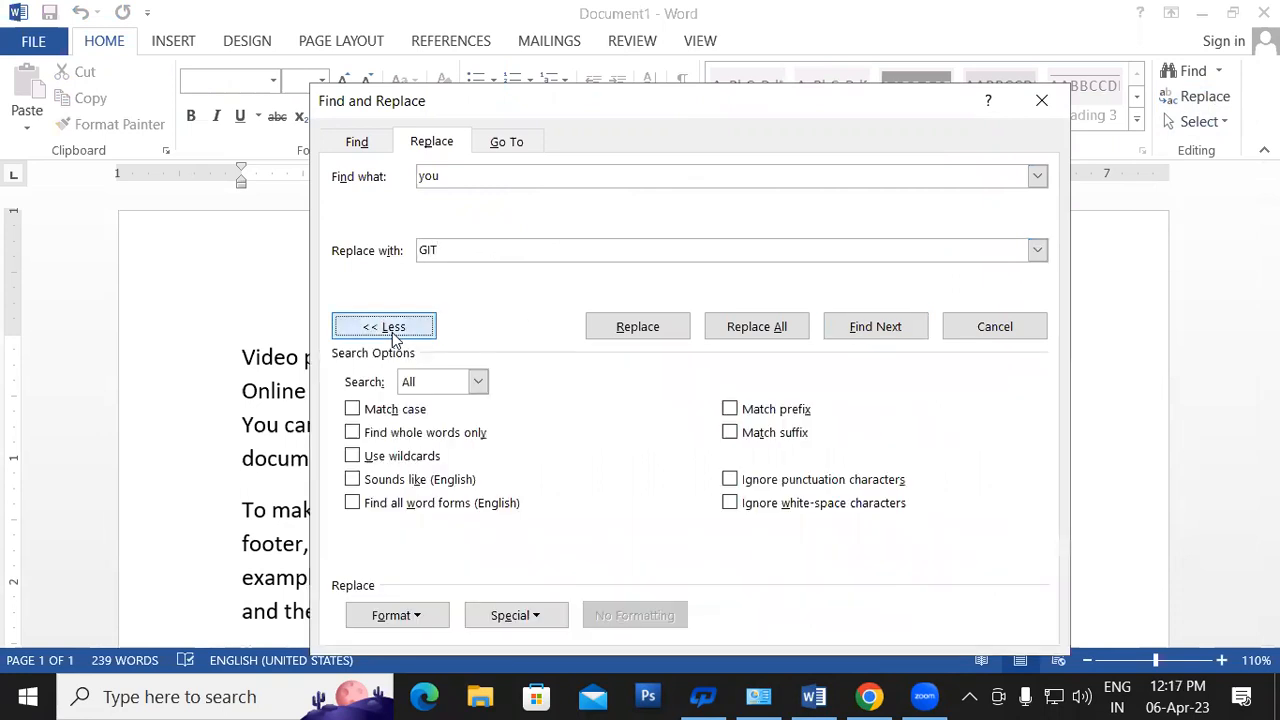
click(753, 332)
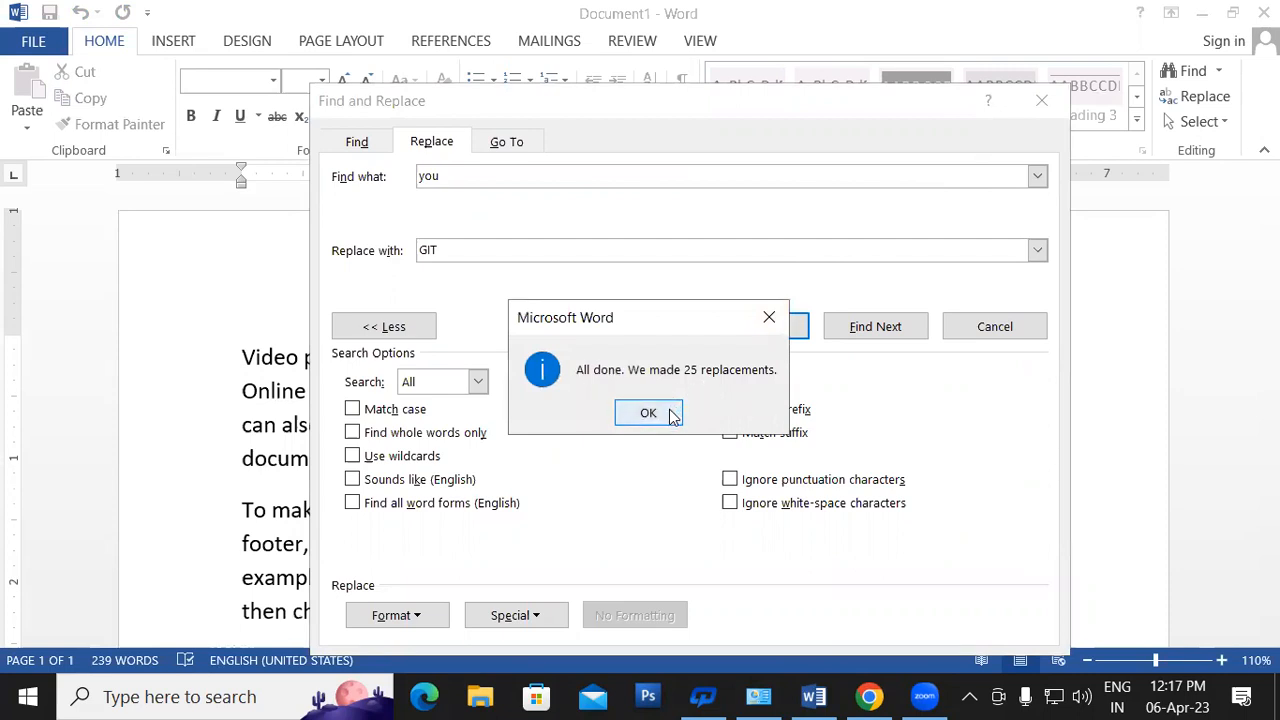
click(648, 413)
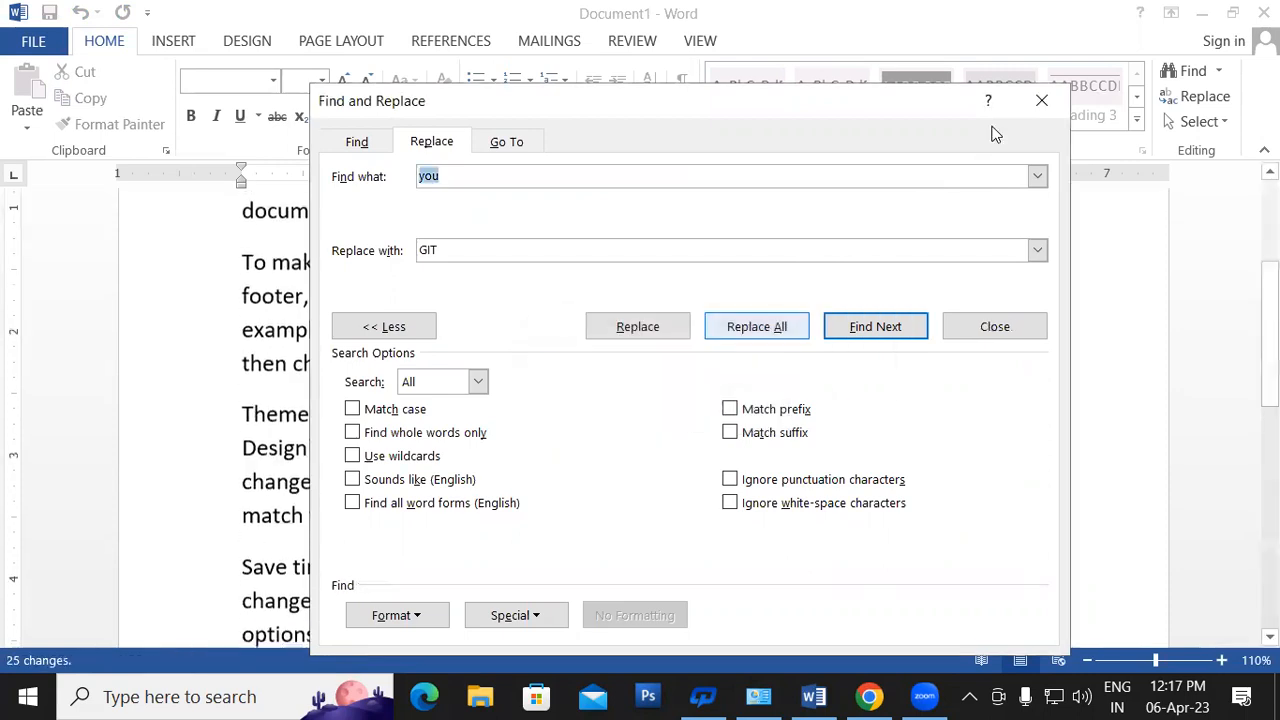
- Close the Replace dialog and scroll through the text to review the GIT replacements
click(1042, 100)
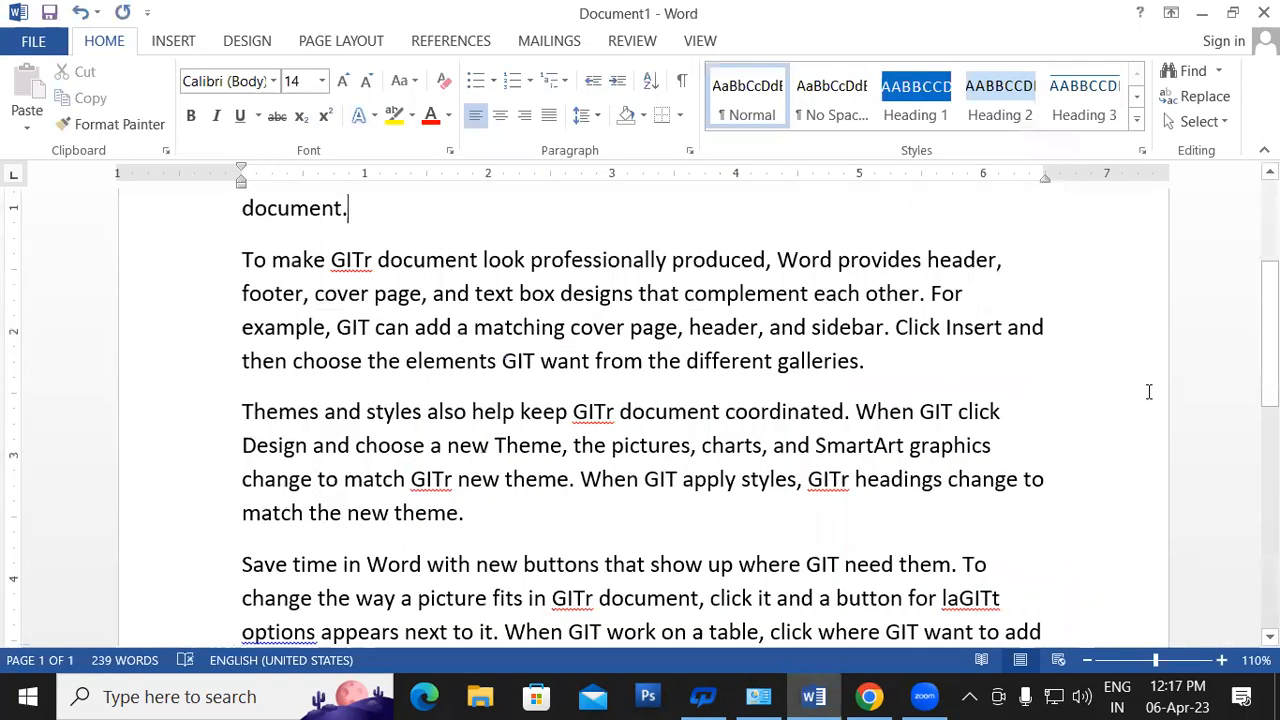
scroll(1149, 391, up, 2)
scroll(640, 420, down, 3)
scroll(640, 420, down, 3)
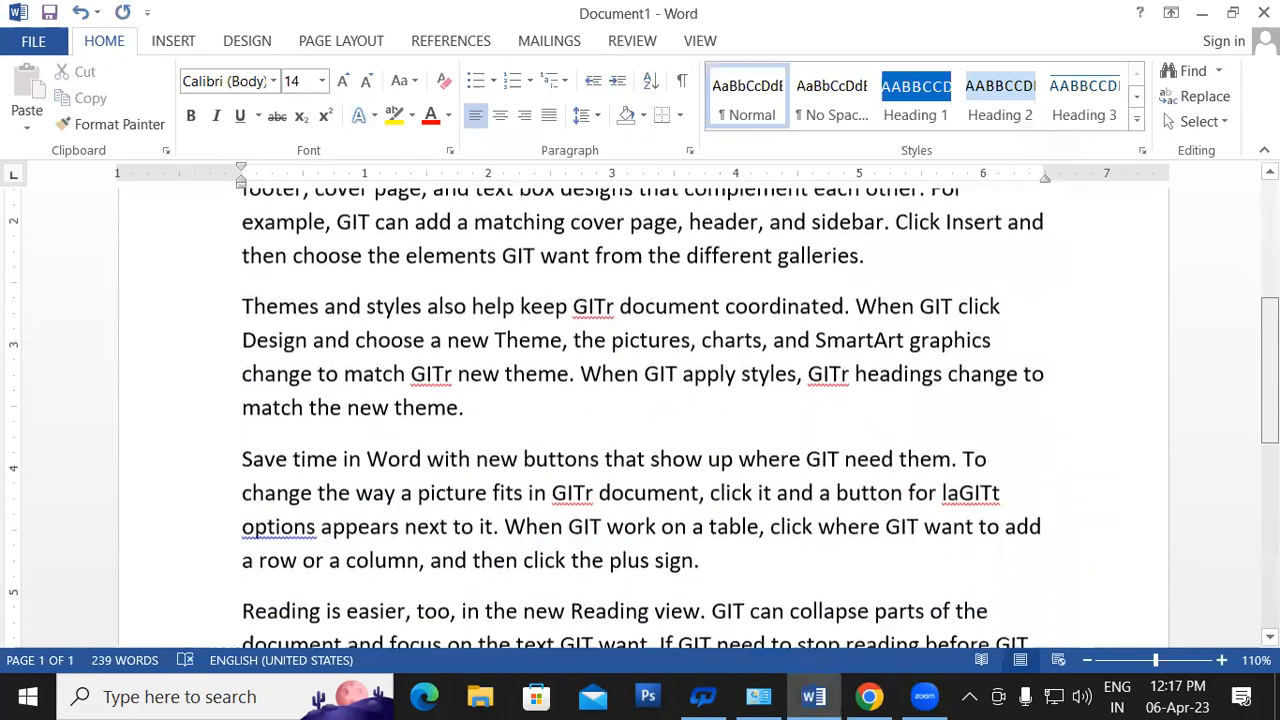
scroll(640, 420, down, 2)
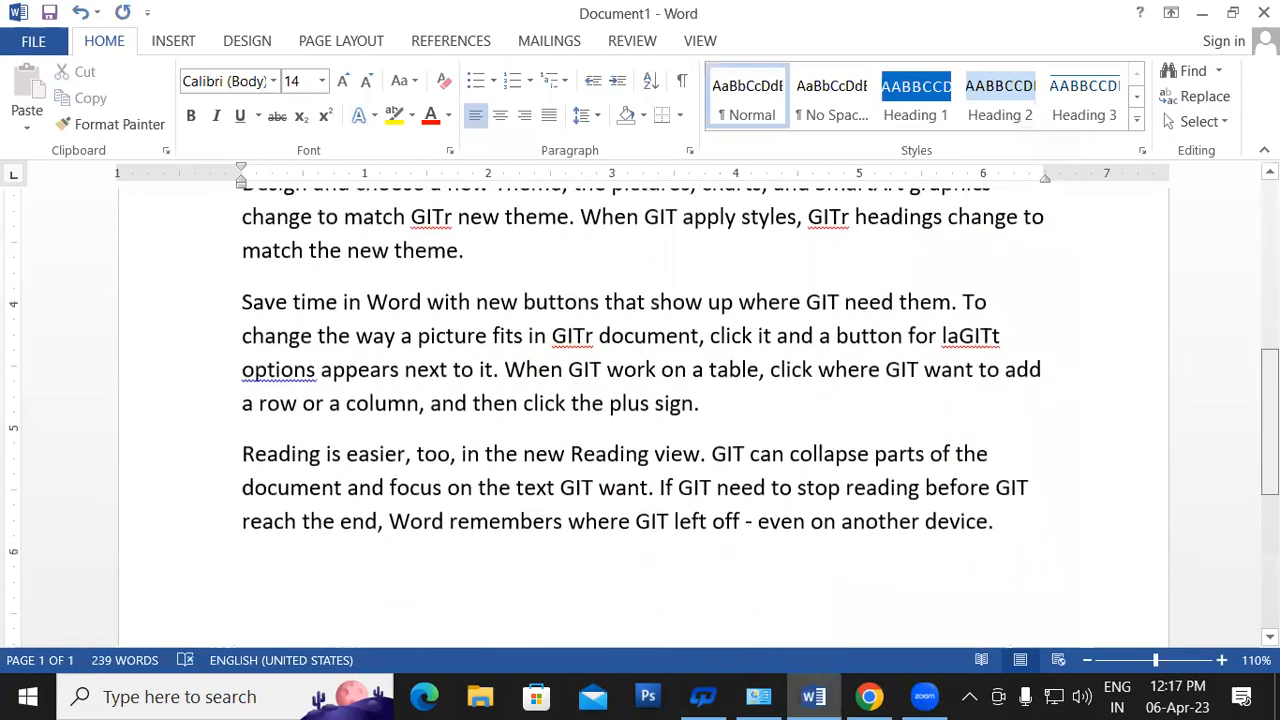
scroll(640, 420, down, 2)
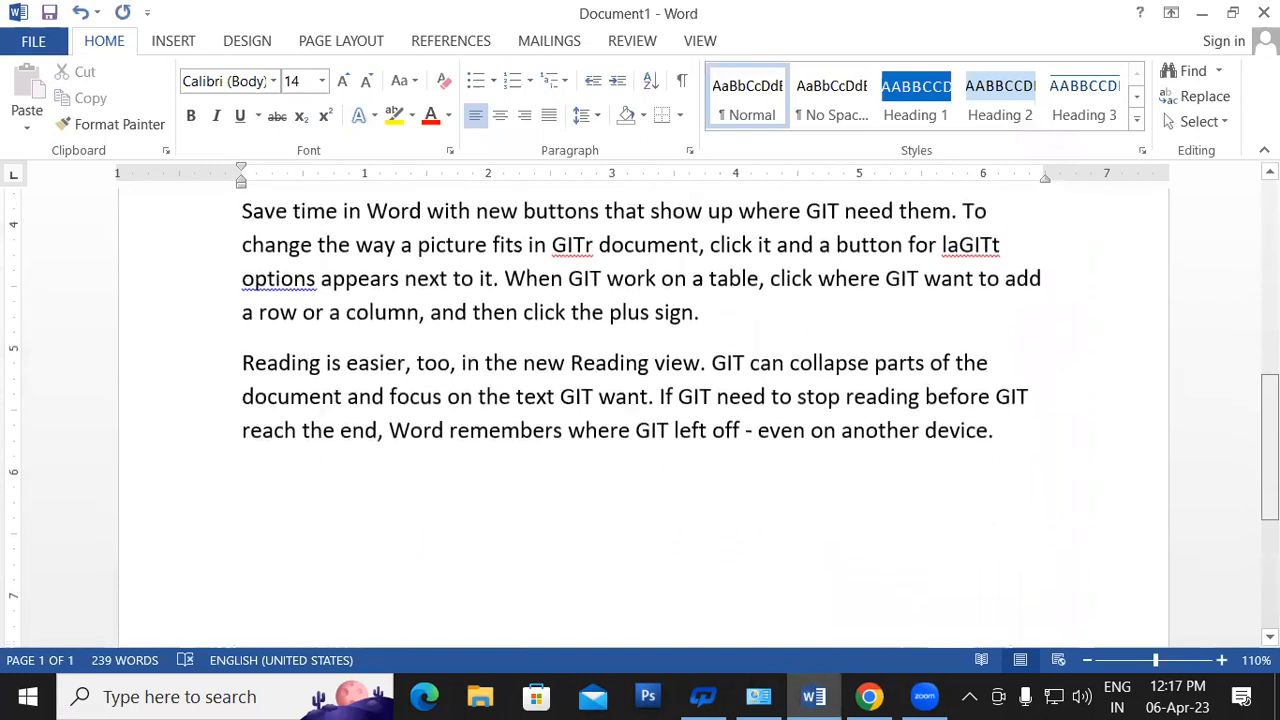
scroll(640, 420, up, 2)
scroll(640, 420, up, 8)
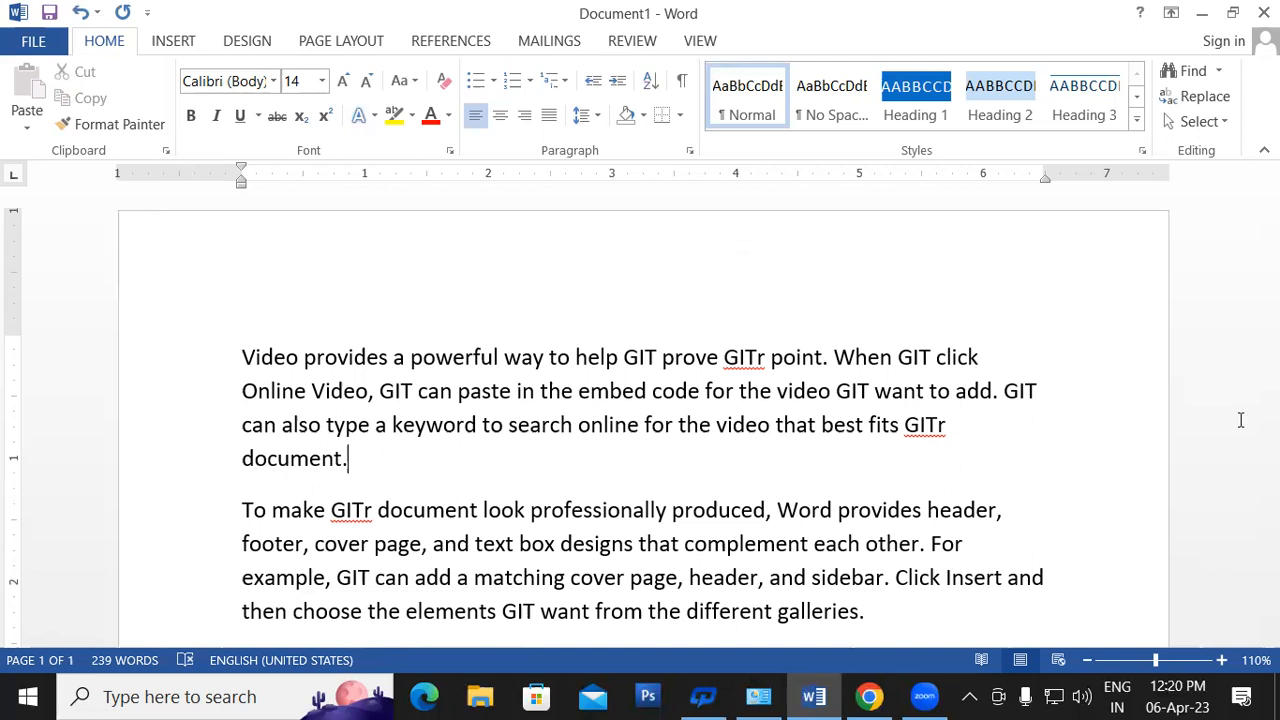
- Type and remove COLOUR and colour after GITr, then undo back to an empty page
click(968, 436)
key(Right)
text(COLOUR)
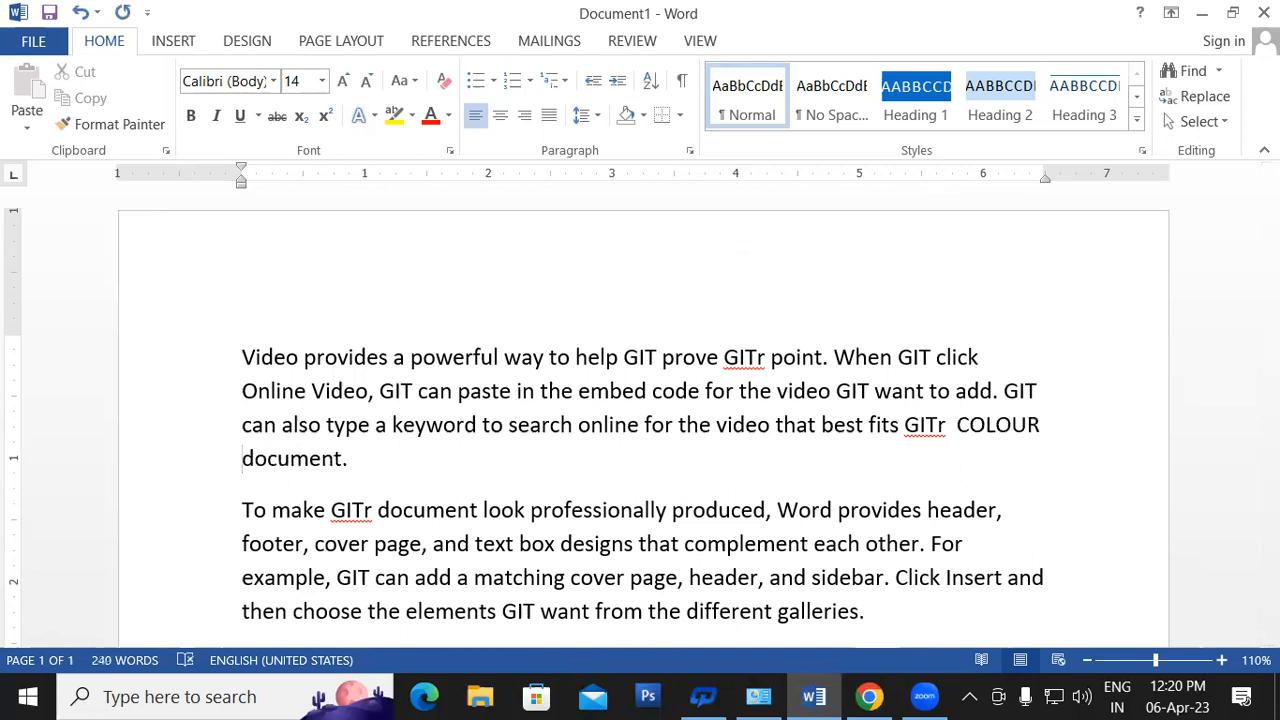
key(BackSpace)
key(BackSpace)
key(BackSpace)
key(BackSpace)
key(BackSpace)
key(BackSpace)
key(BackSpace)
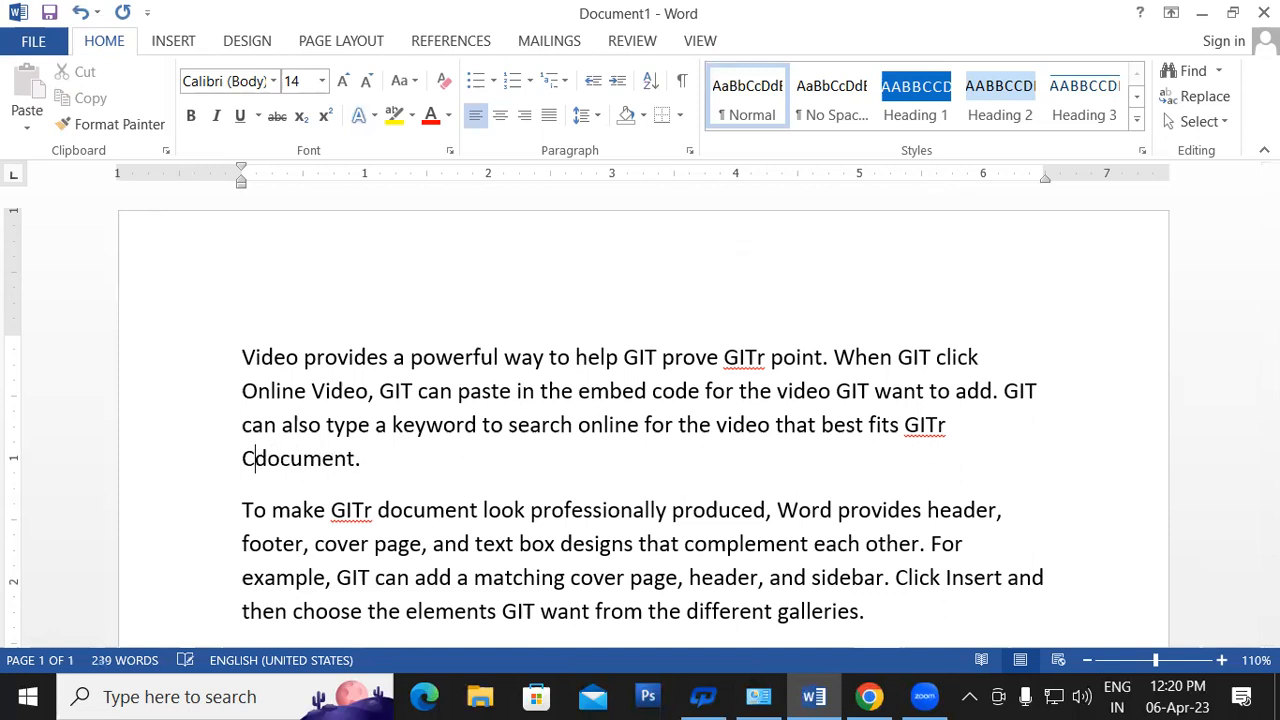
text(colour)
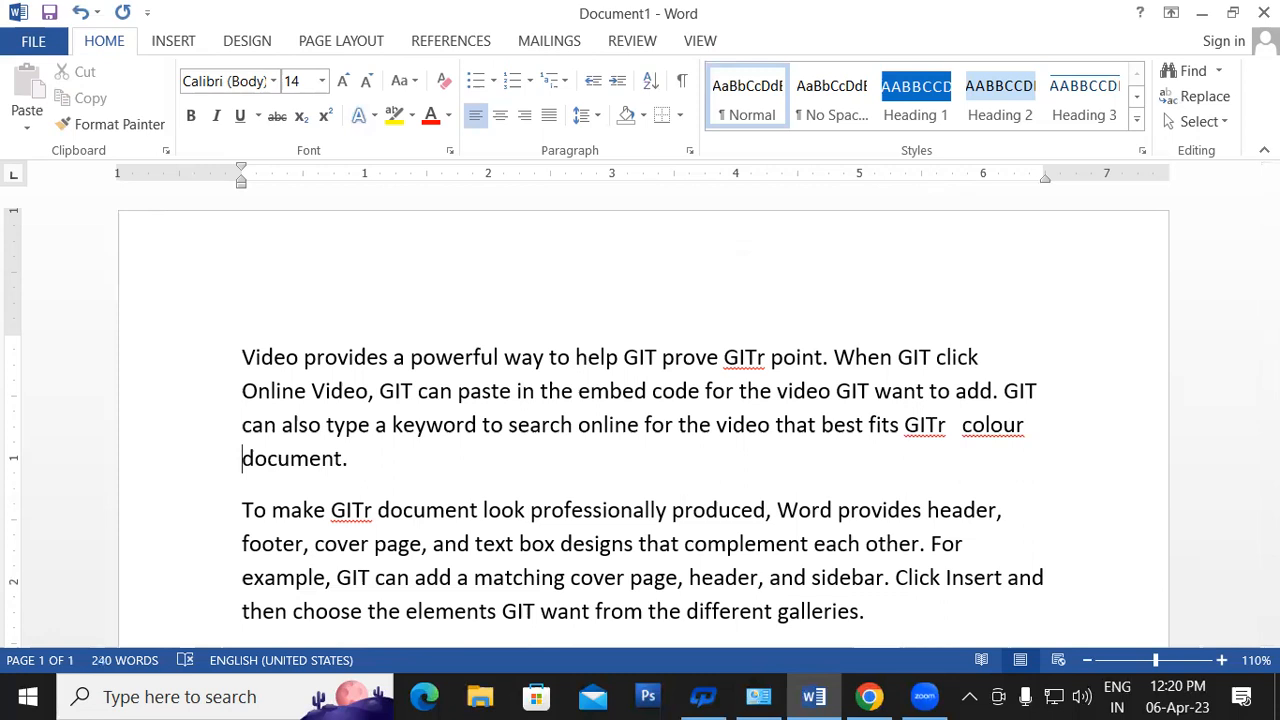
key(super+space)
key(Left)
key(ctrl+BackSpace)
key(ctrl+z)
key(ctrl+z)
key(ctrl+z)
key(ctrl+z)
key(ctrl+z)
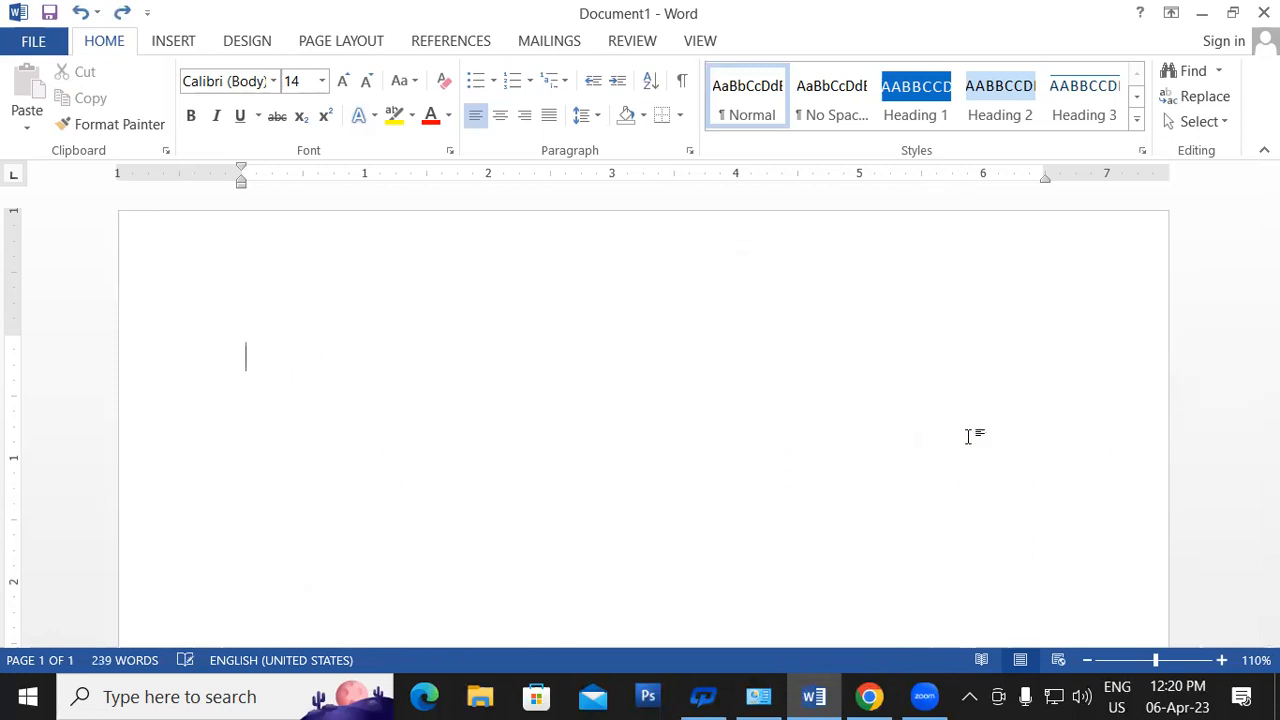
- Type the =rand() formula at the top of the blank page
text(=ran)
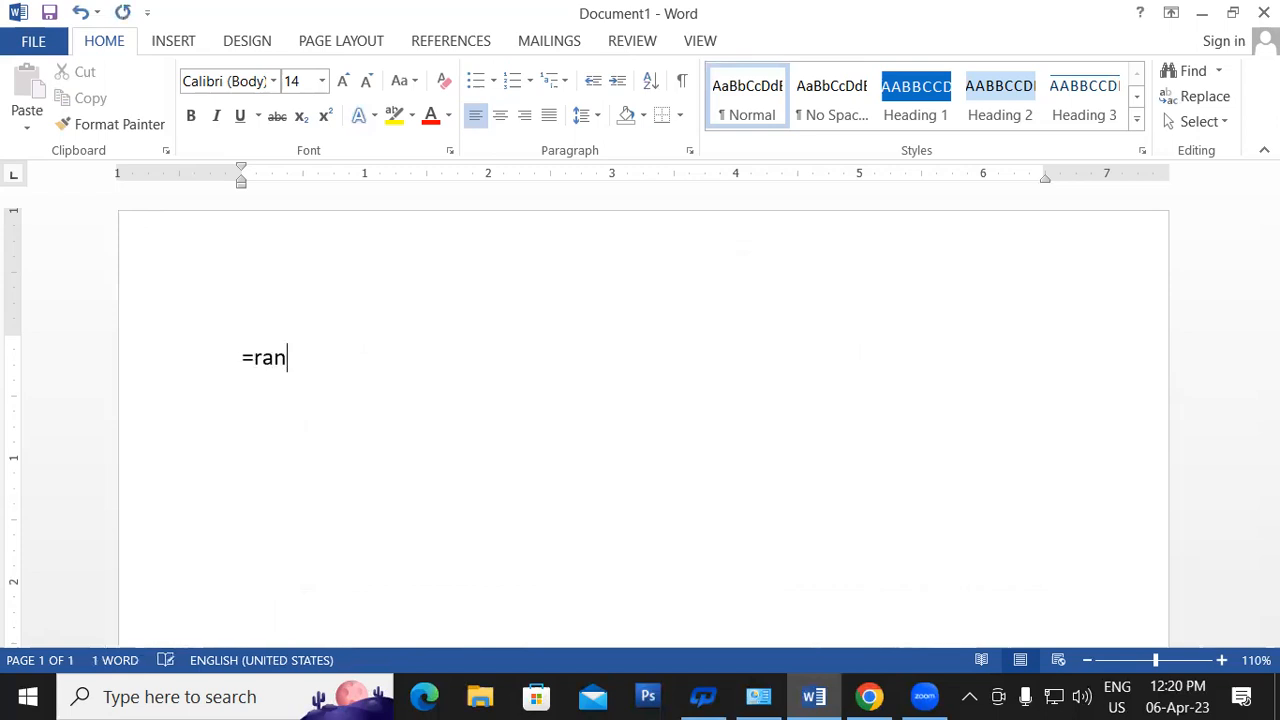
text(d())
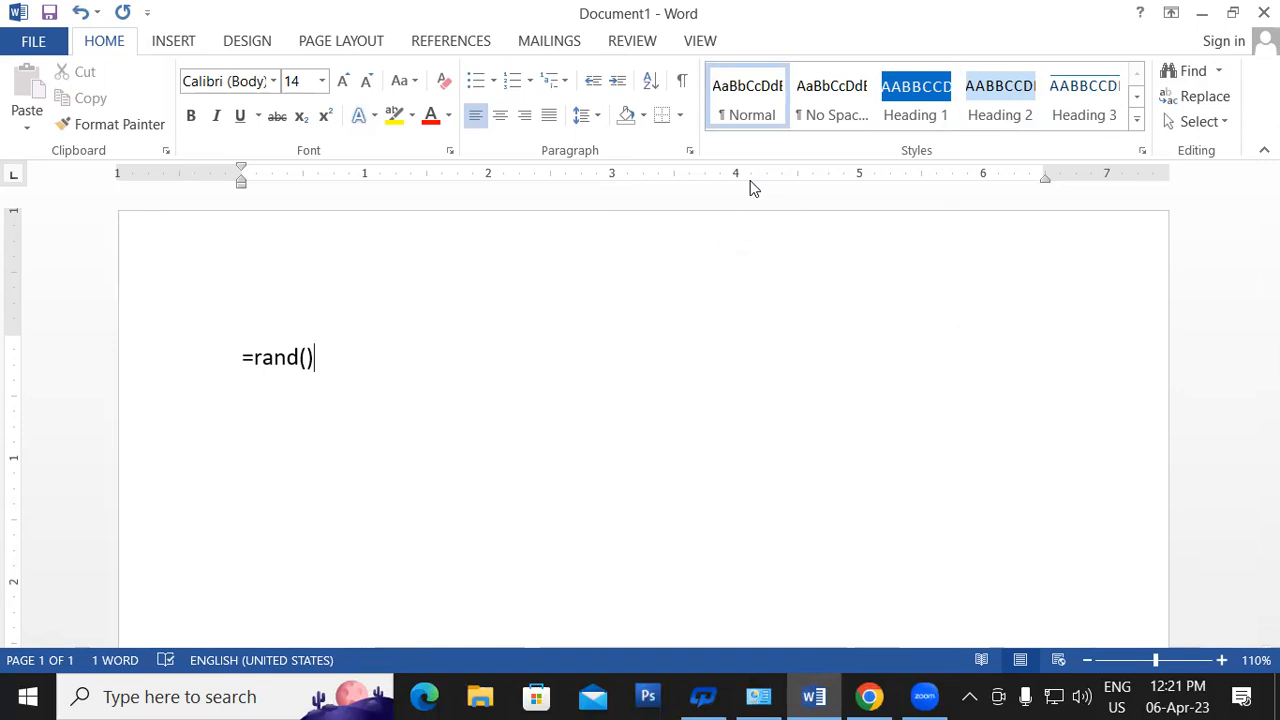
- Expand =rand() into the 239-word sample paragraphs and return to the top of page 1
key(Return)
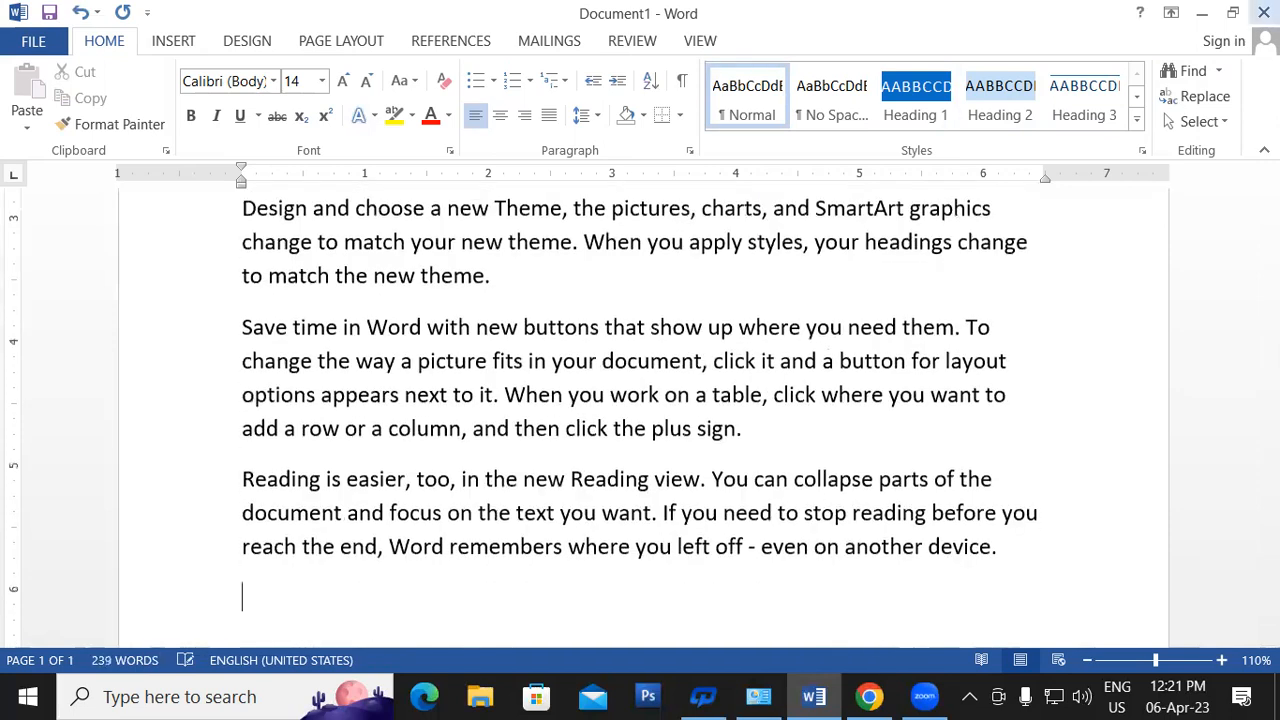
scroll(1211, 474, up, 8)
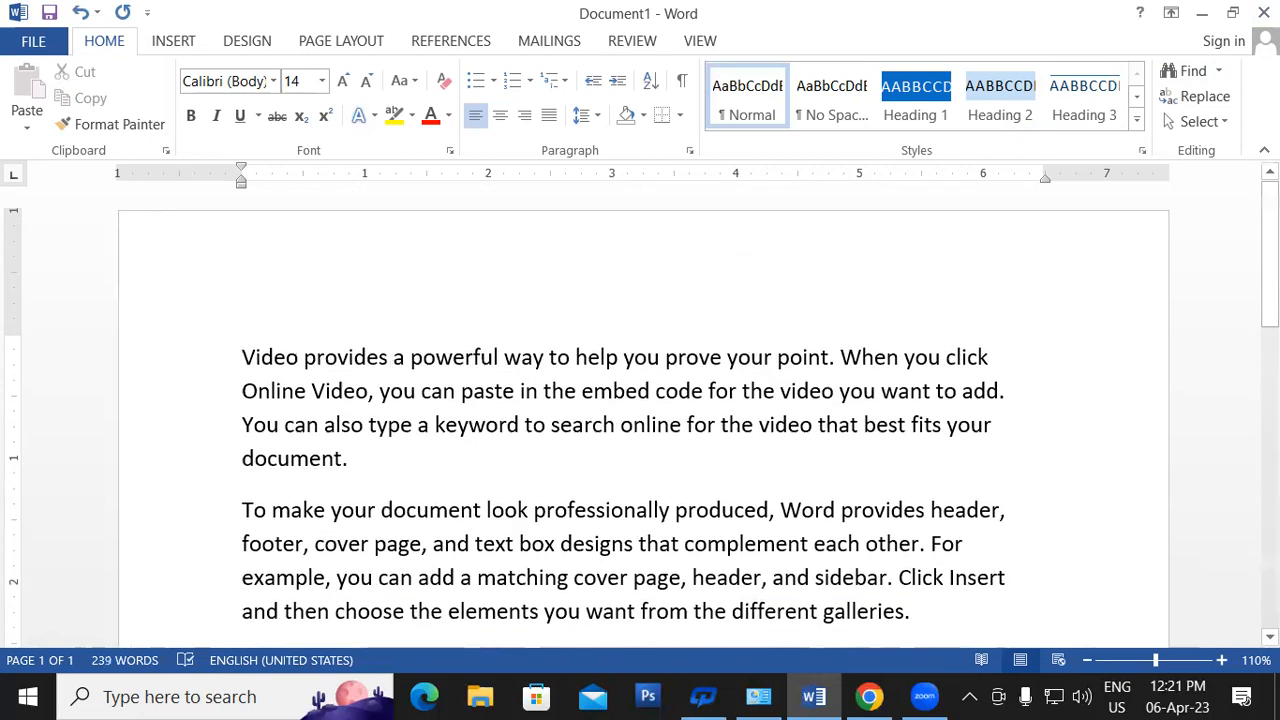
click(236, 361)
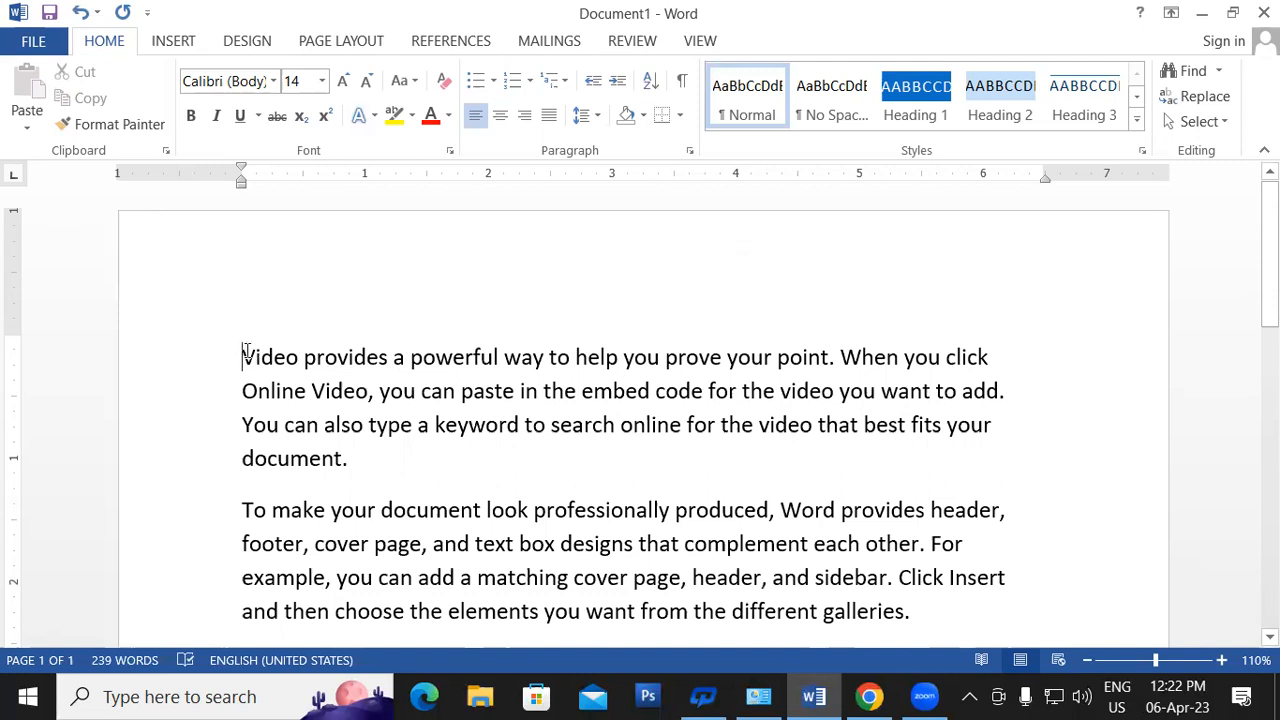
click(370, 460)
click(243, 355)
key(F8)
key(F8)
key(F8)
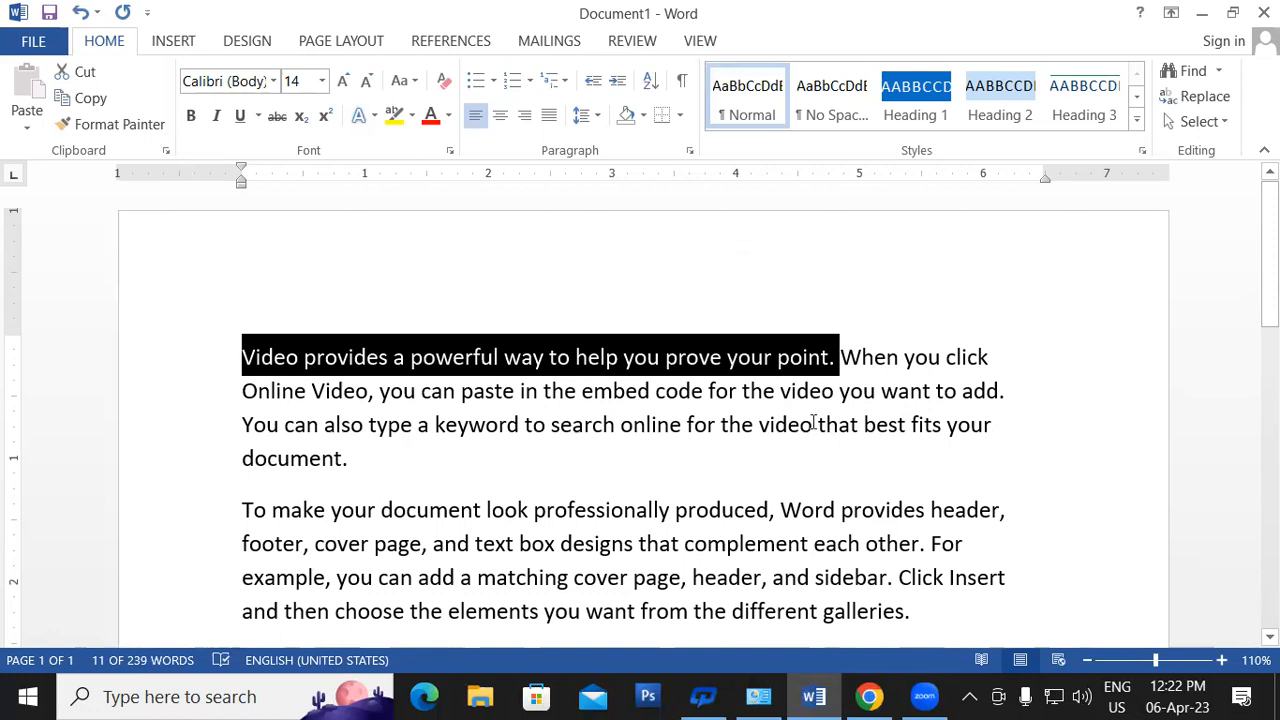
click(249, 352)
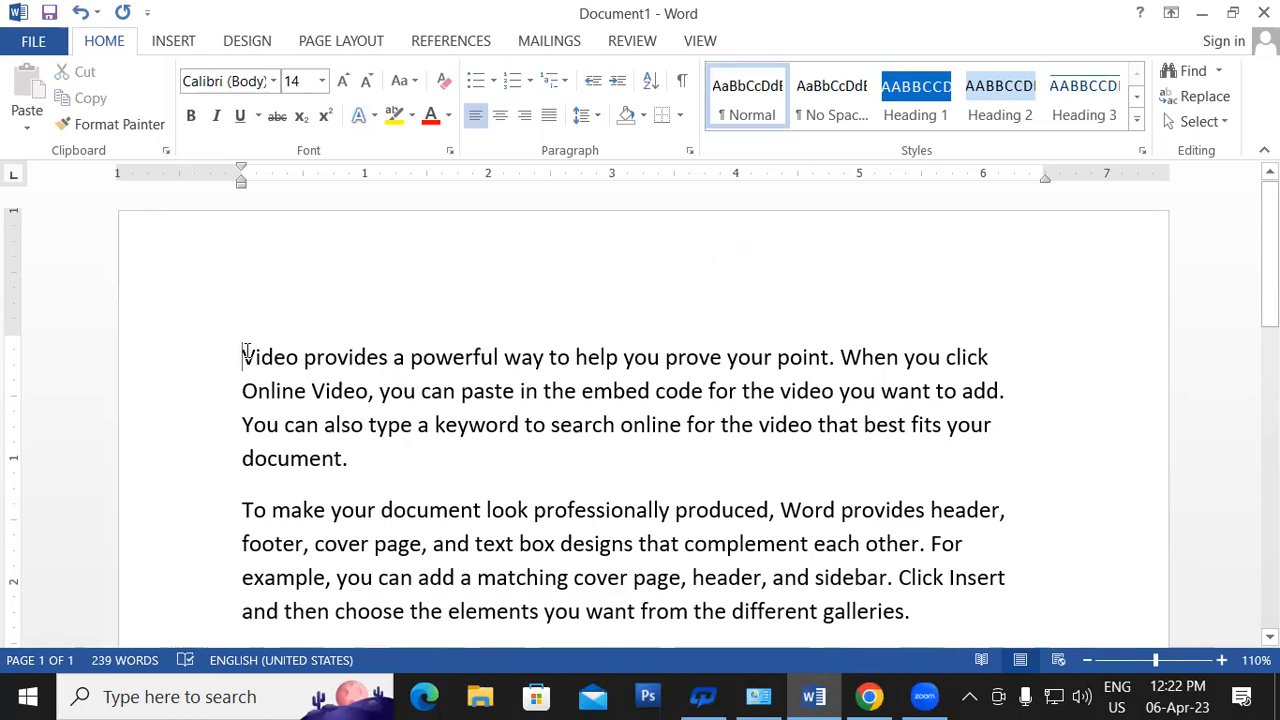
shift+click(270, 385)
shift+click(302, 461)
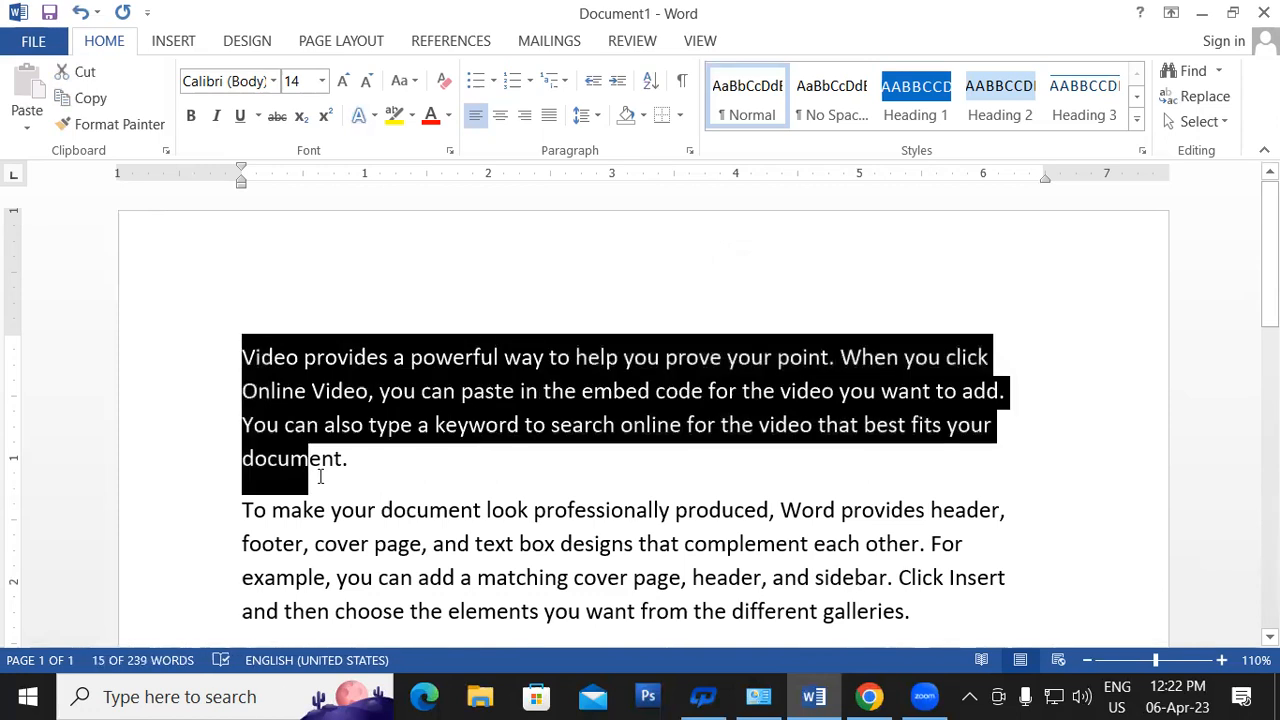
key(ctrl+a)
click(565, 497)
click(240, 355)
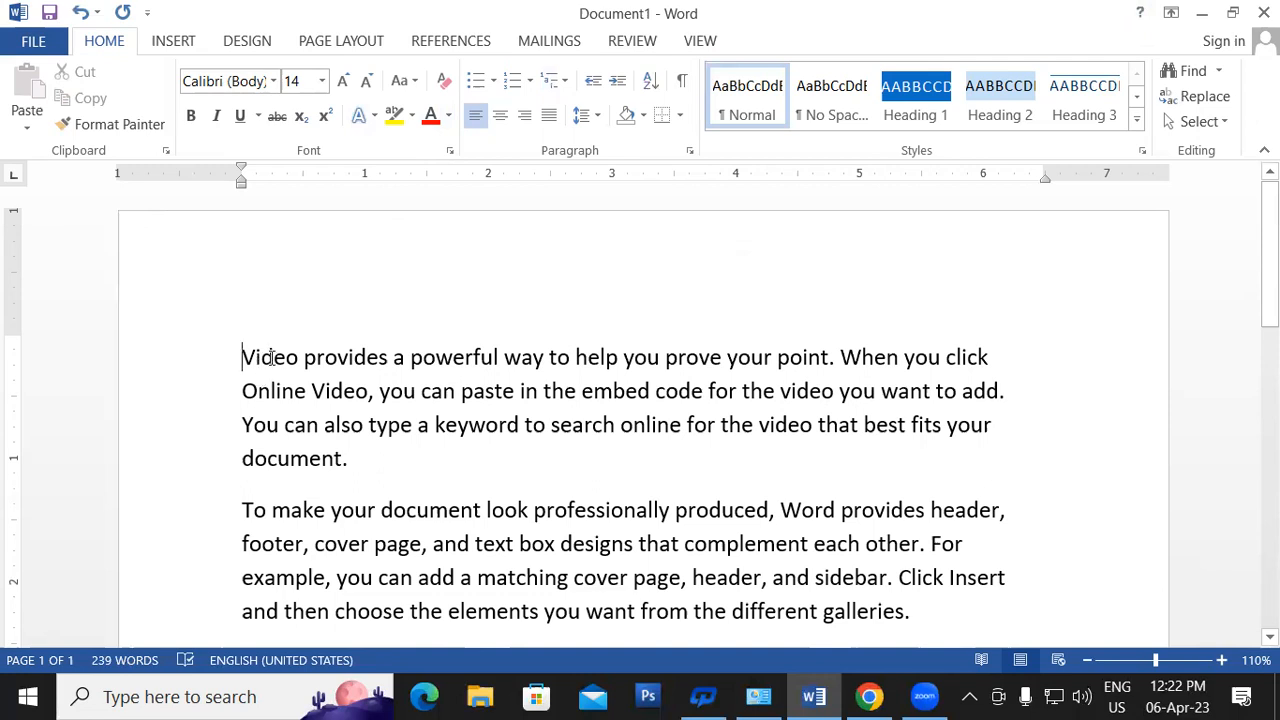
triple_click(236, 355)
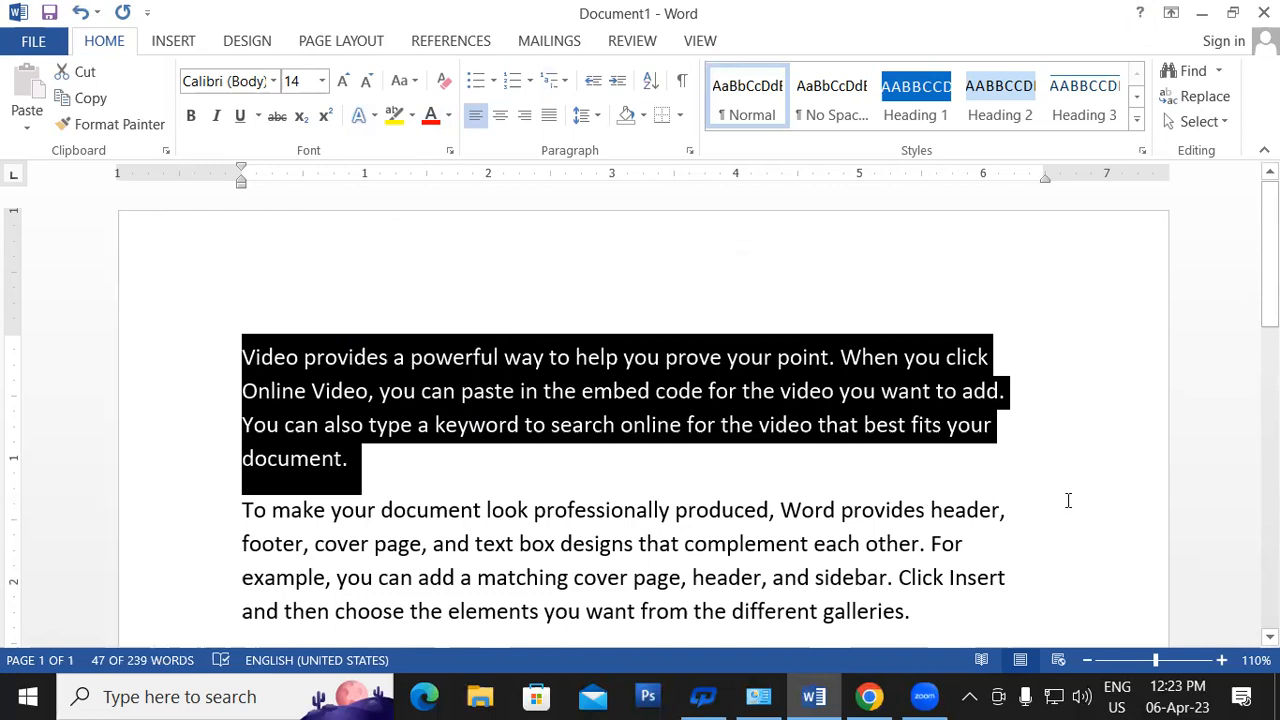
click(1021, 519)
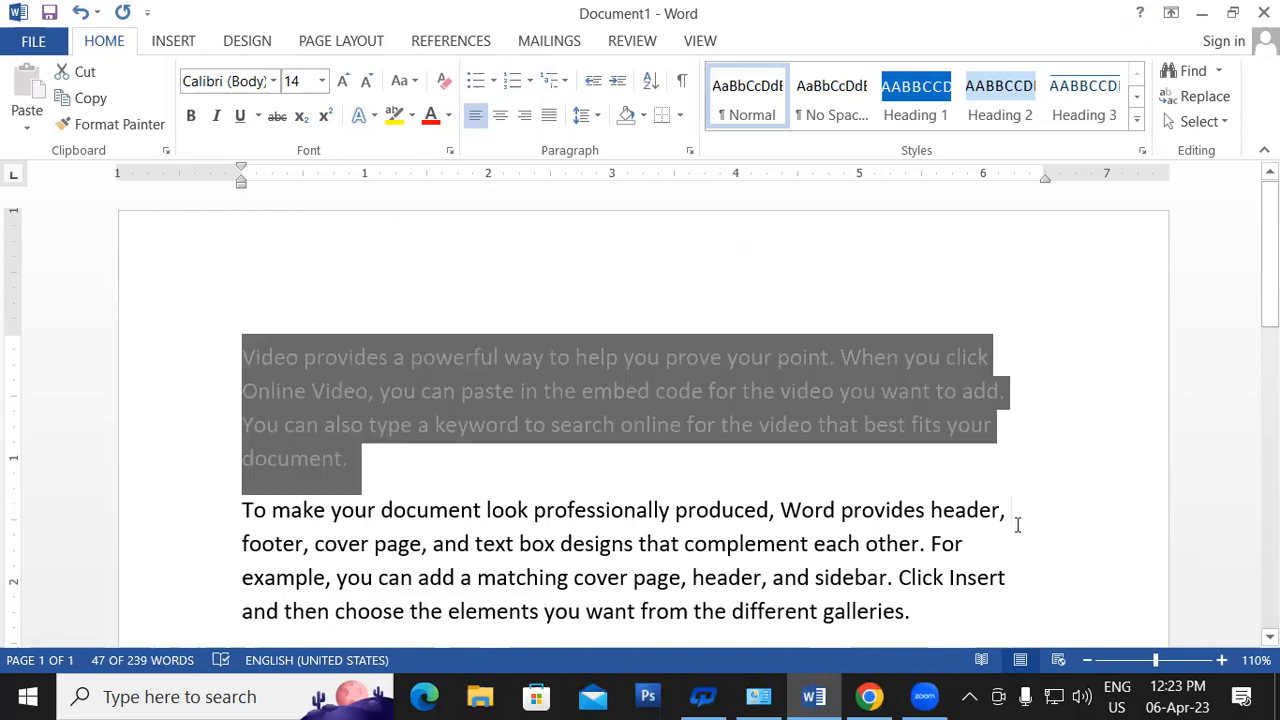
click(241, 507)
click(1048, 498)
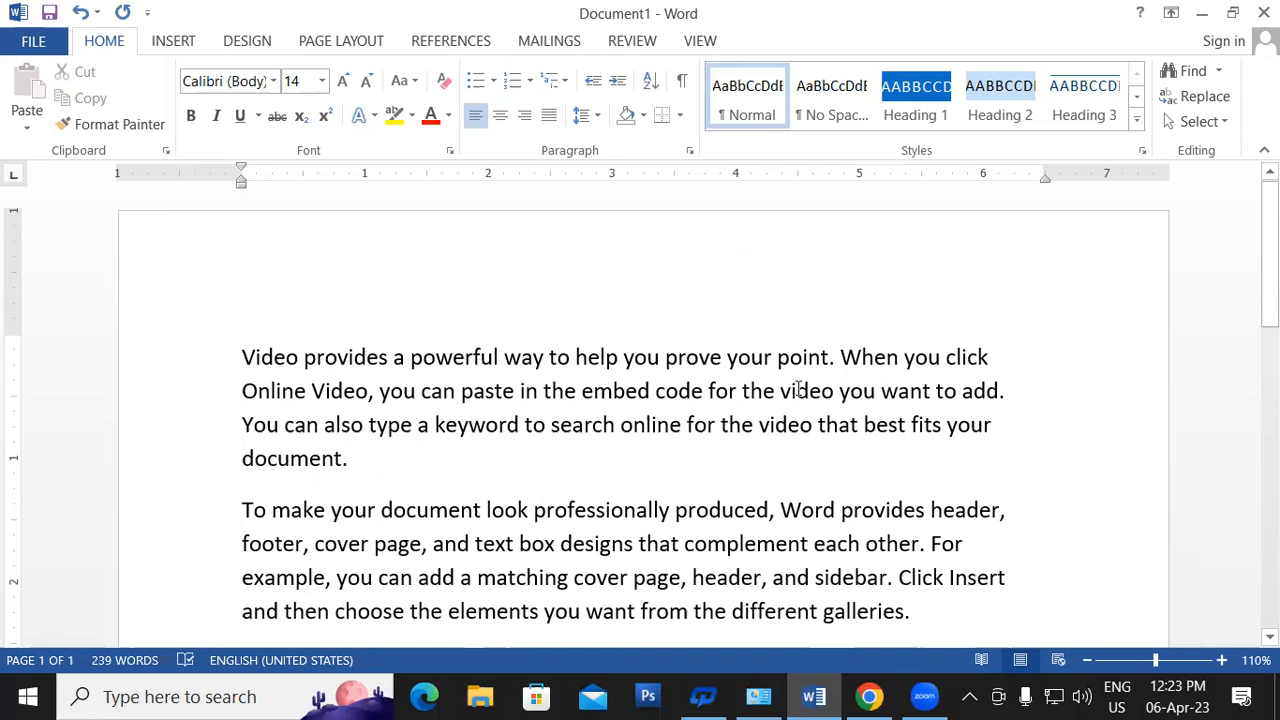
click(1203, 124)
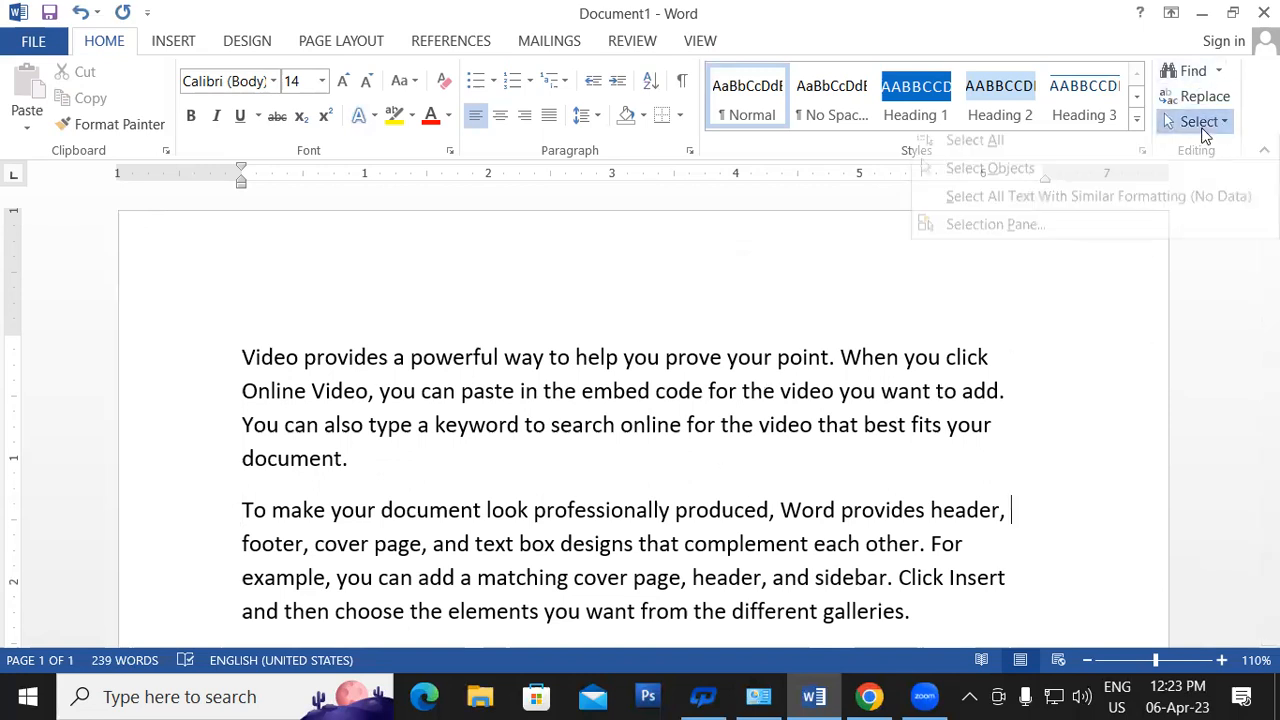
click(1104, 389)
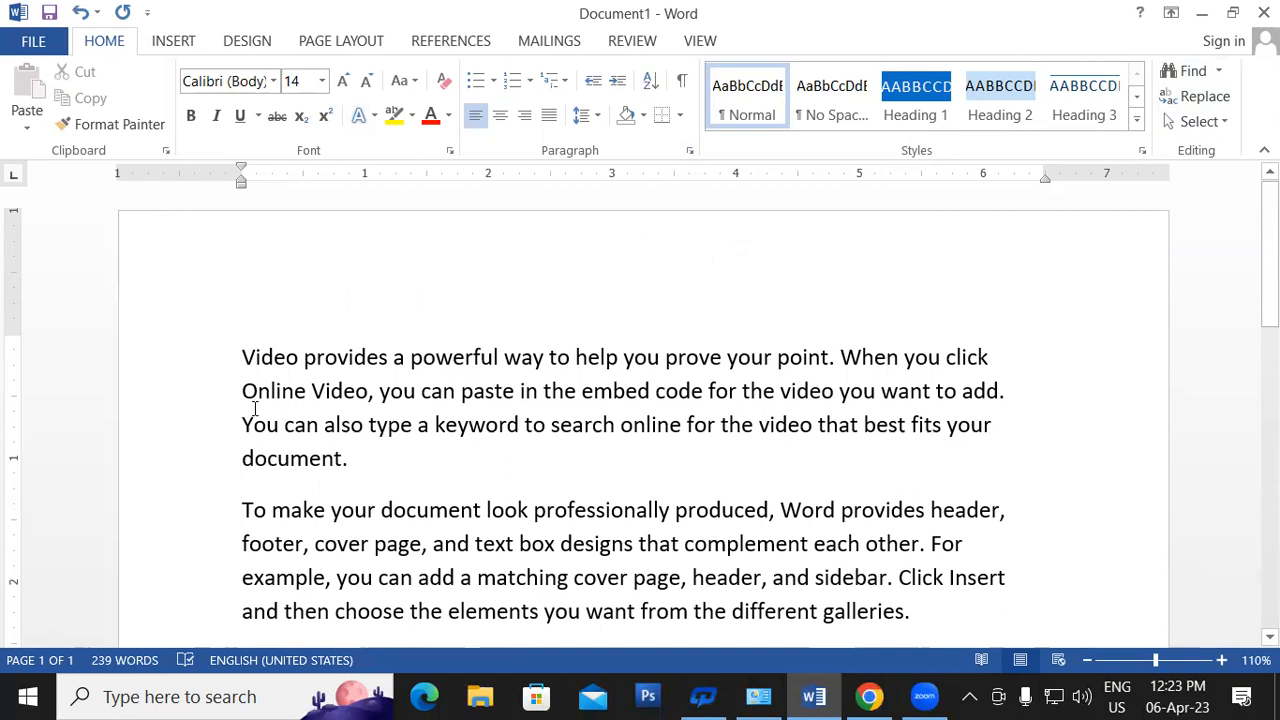
double_click(295, 360)
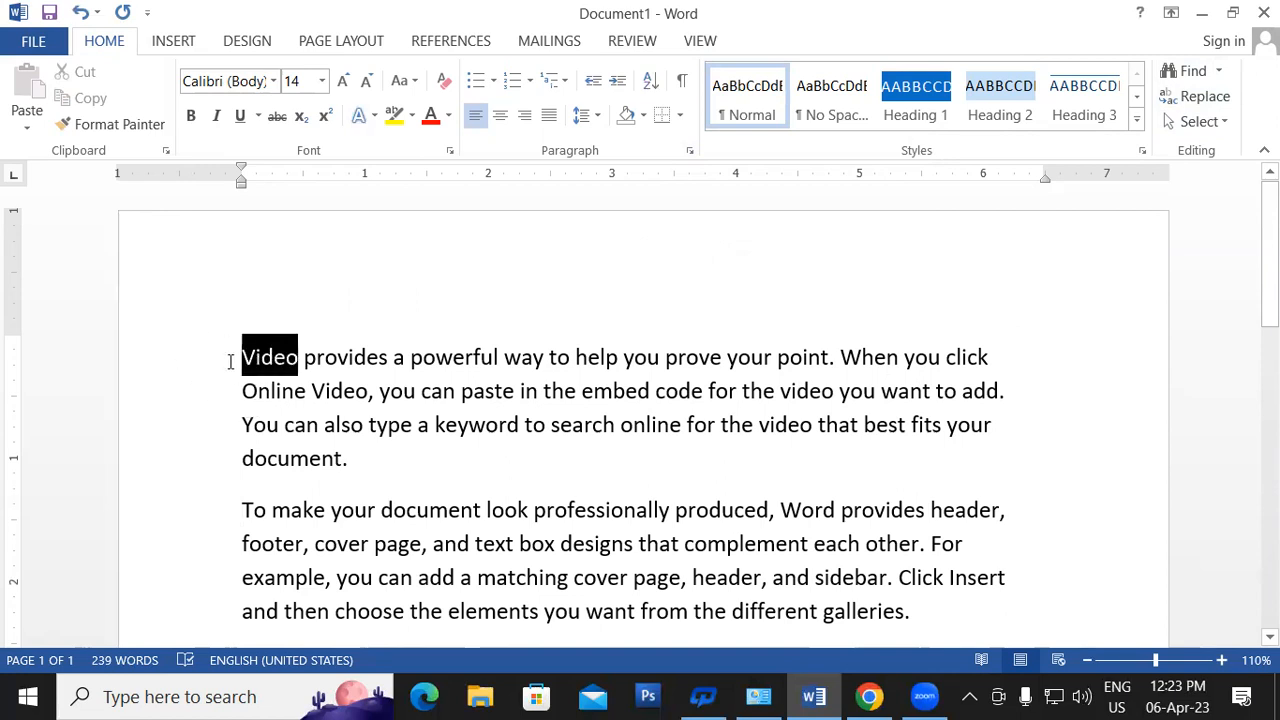
click(491, 494)
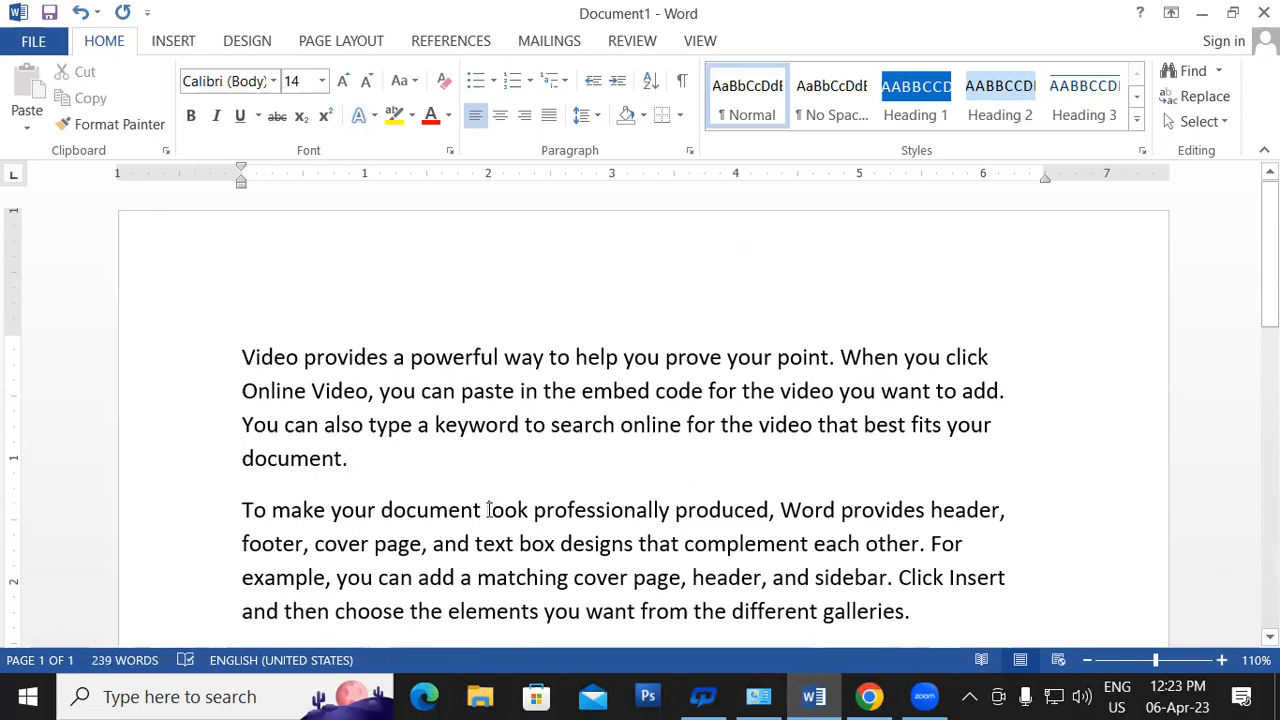
key(ctrl+a)
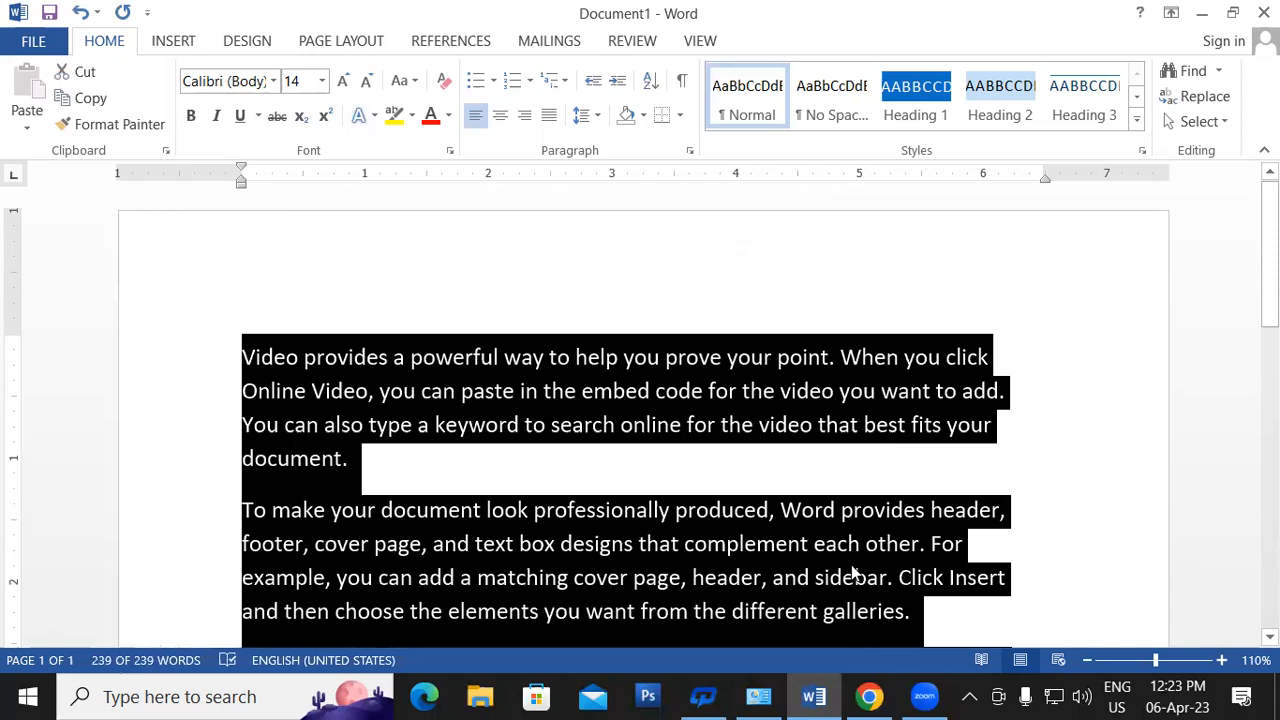
click(1006, 507)
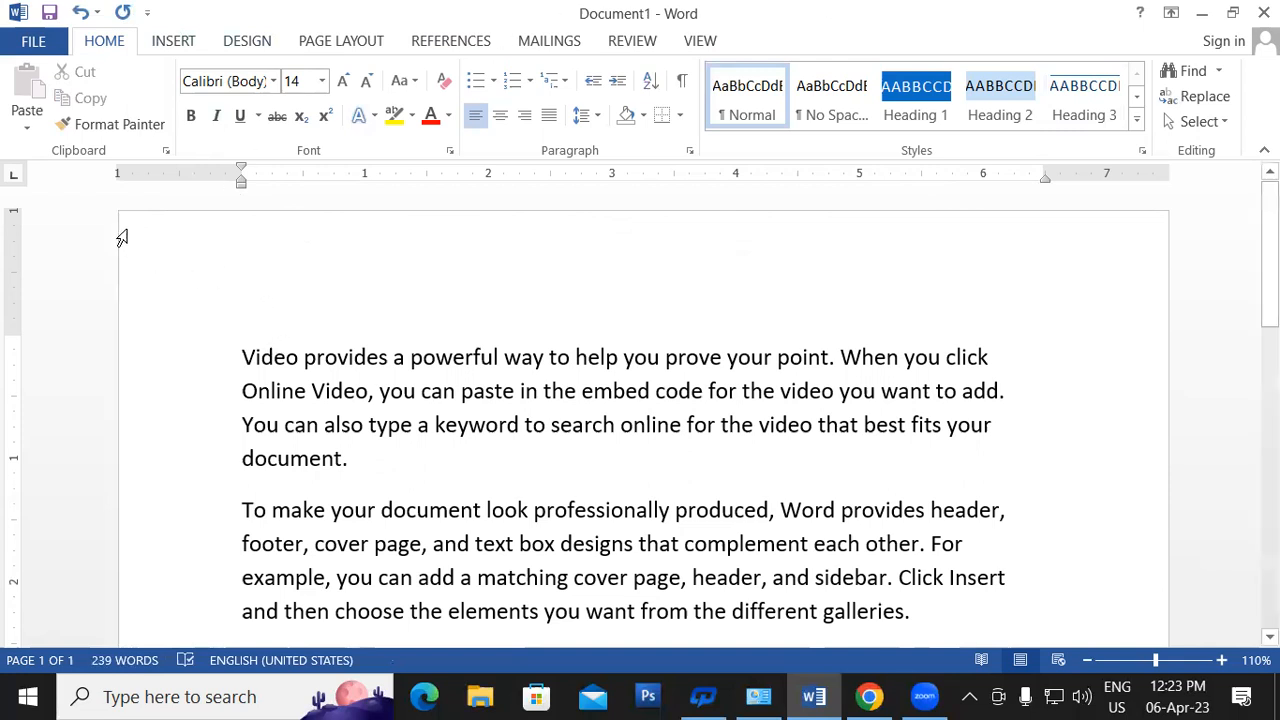
- Create a new blank document, Document2, with Ctrl+N
click(150, 45)
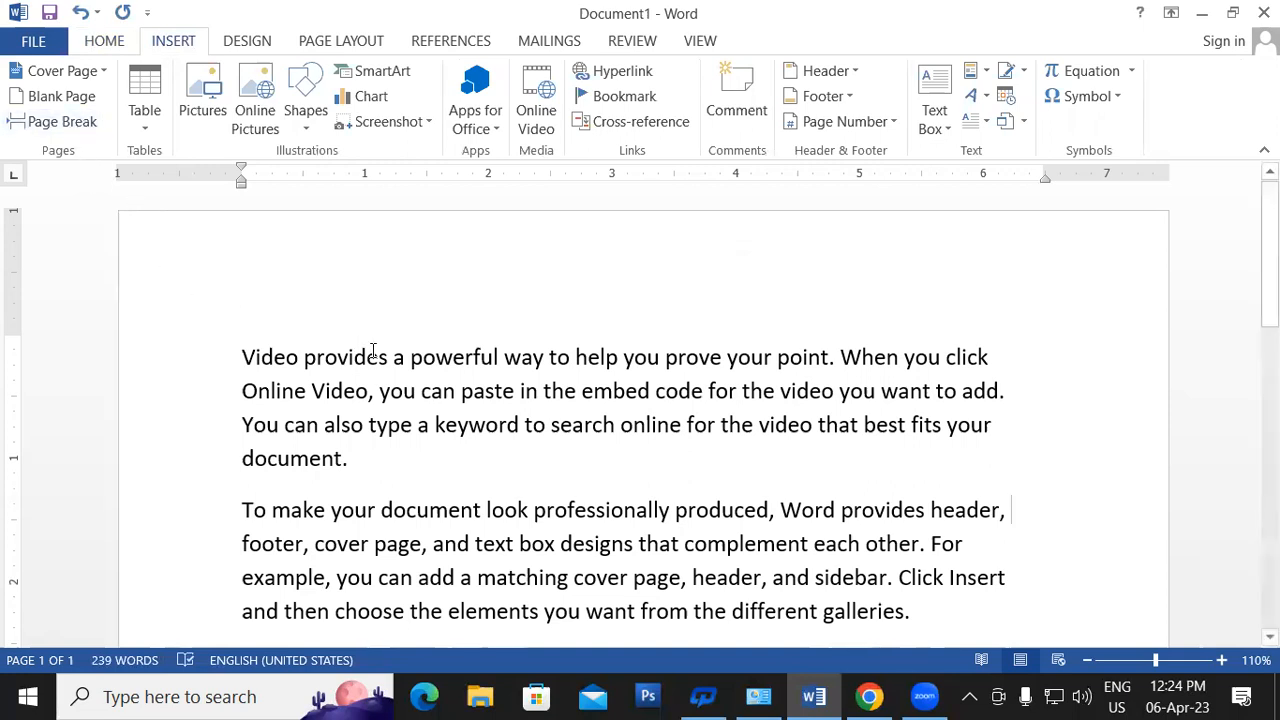
key(ctrl+n)
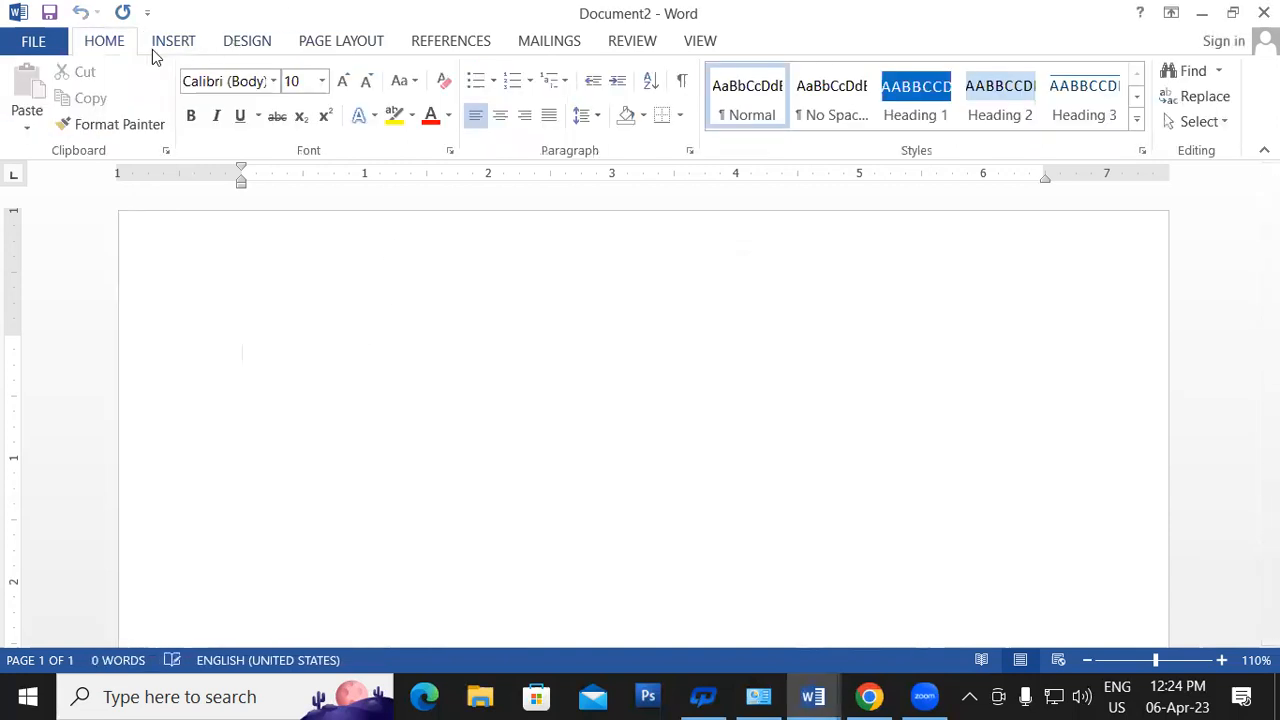
- Show the INSERT ribbon commands in the empty Document2
click(168, 45)
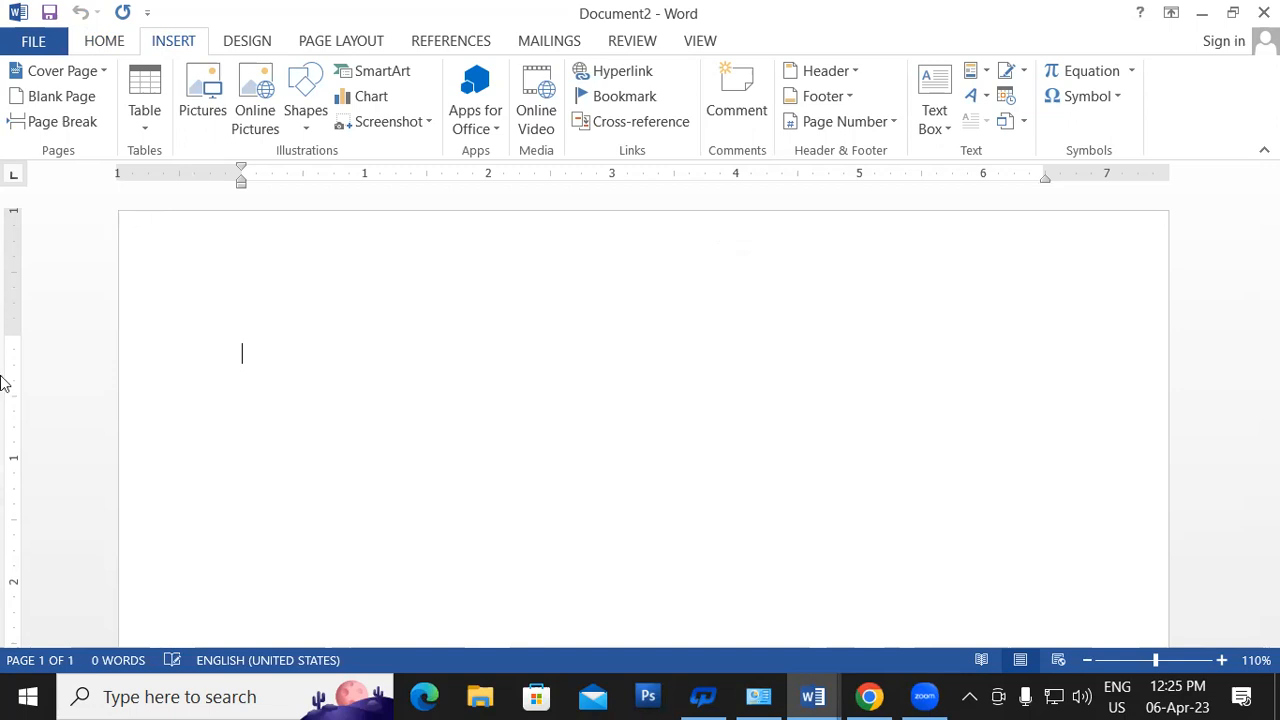
- Insert the Whisp cover page from the bottom of the Cover Page gallery
click(47, 81)
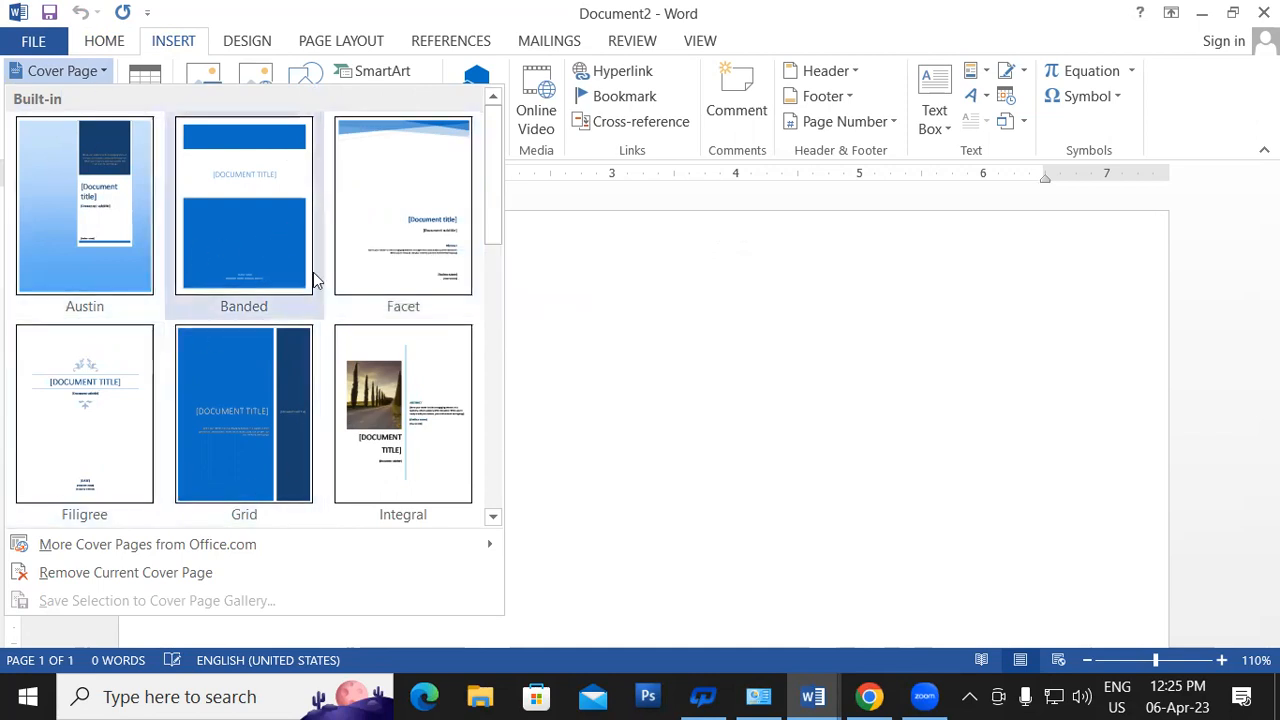
drag(493, 238, 487, 503)
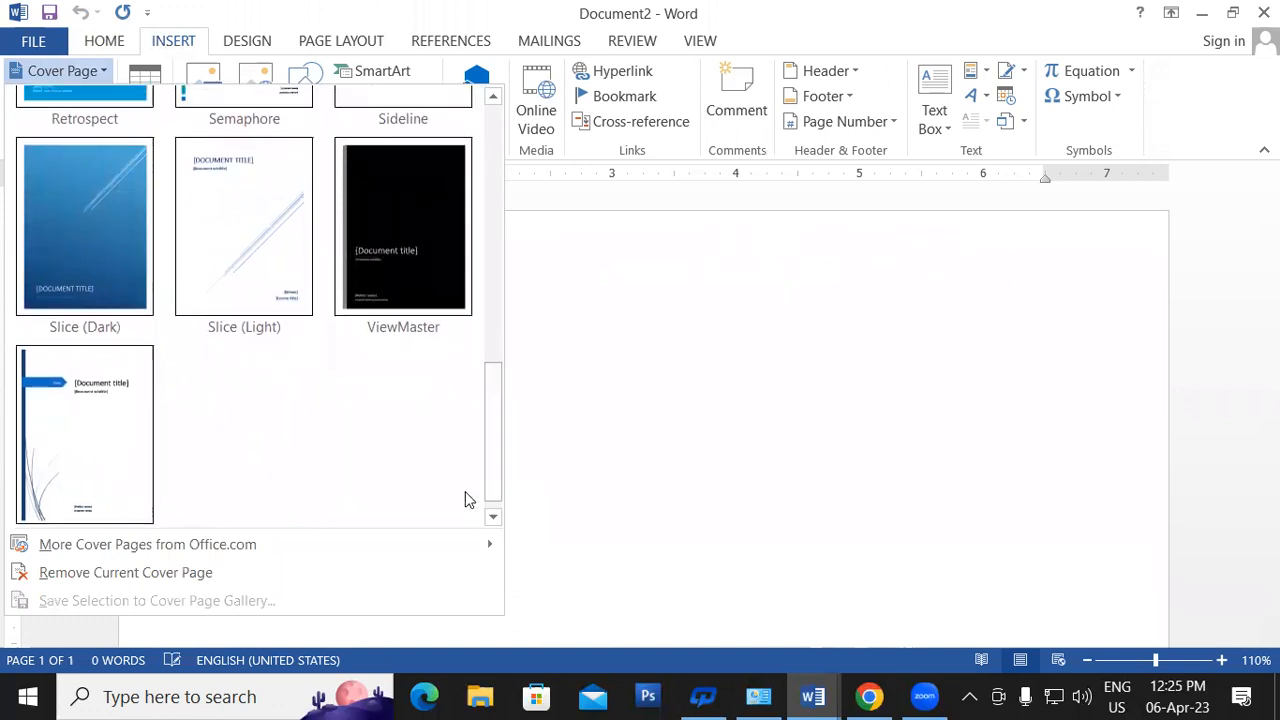
click(79, 435)
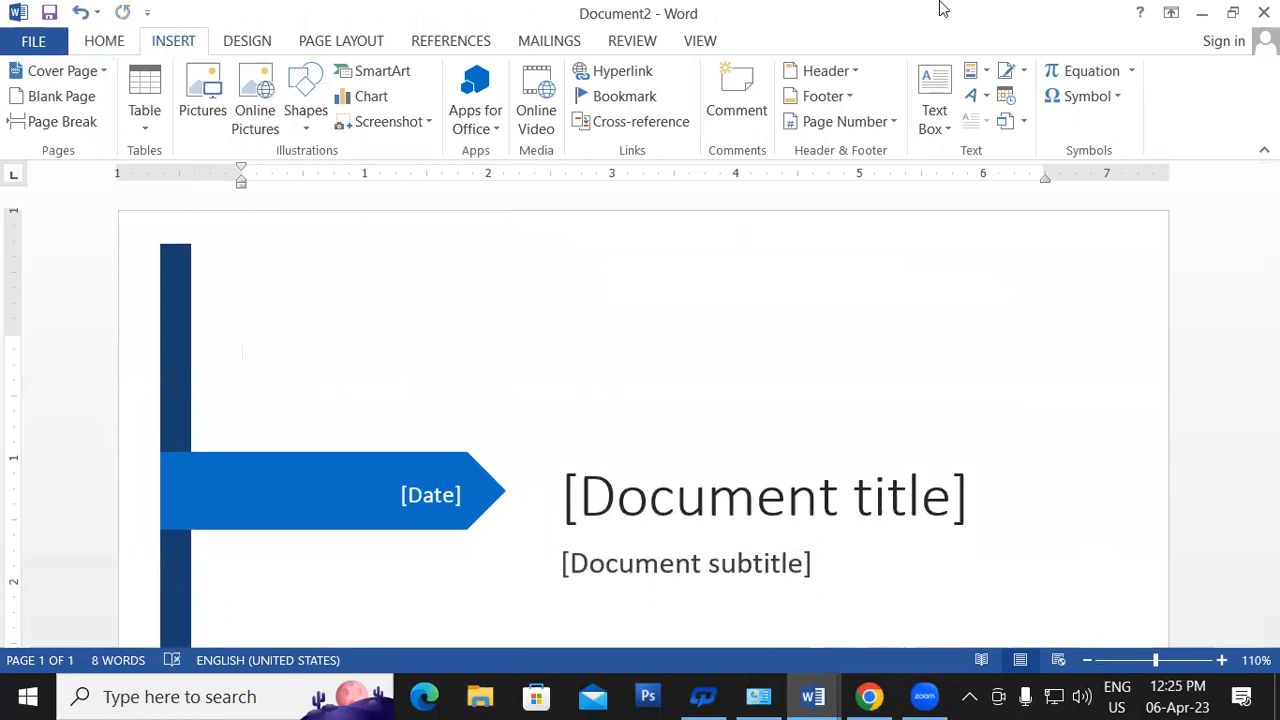
- Replace the cover page title placeholder with THE CANTERWILL GHOST
click(1111, 440)
scroll(849, 515, down, 1)
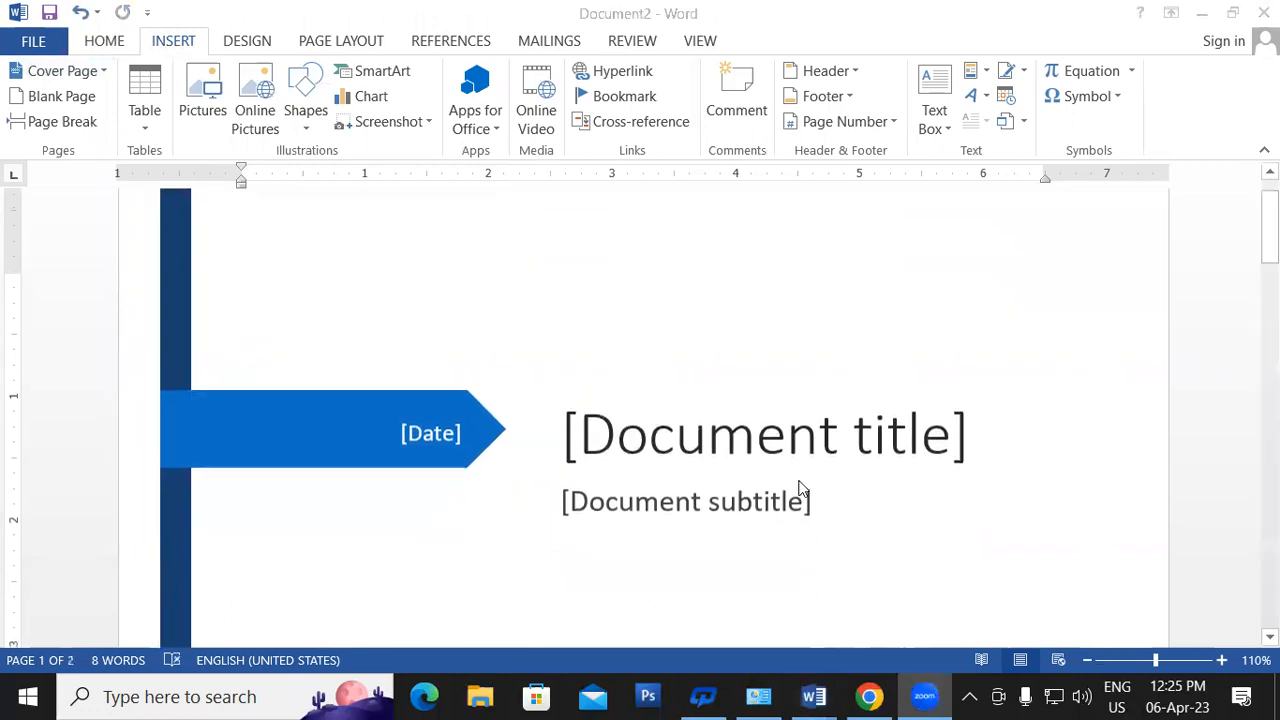
click(627, 440)
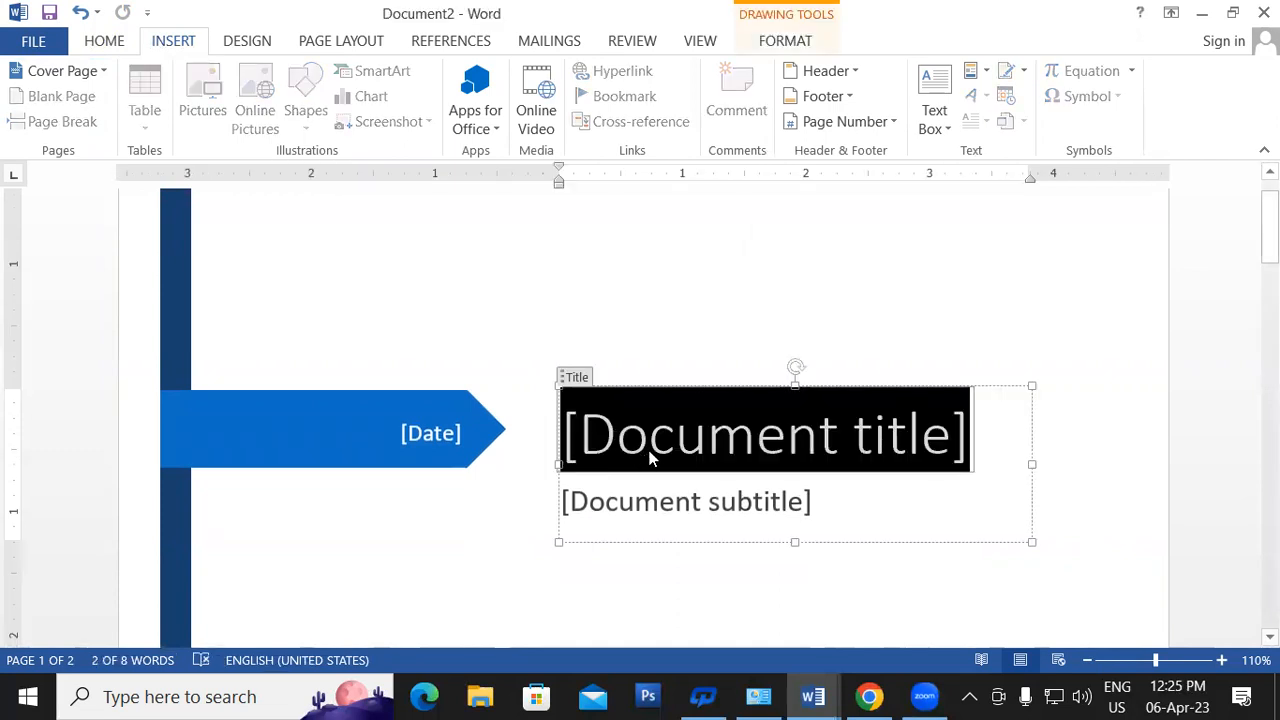
text(THE )
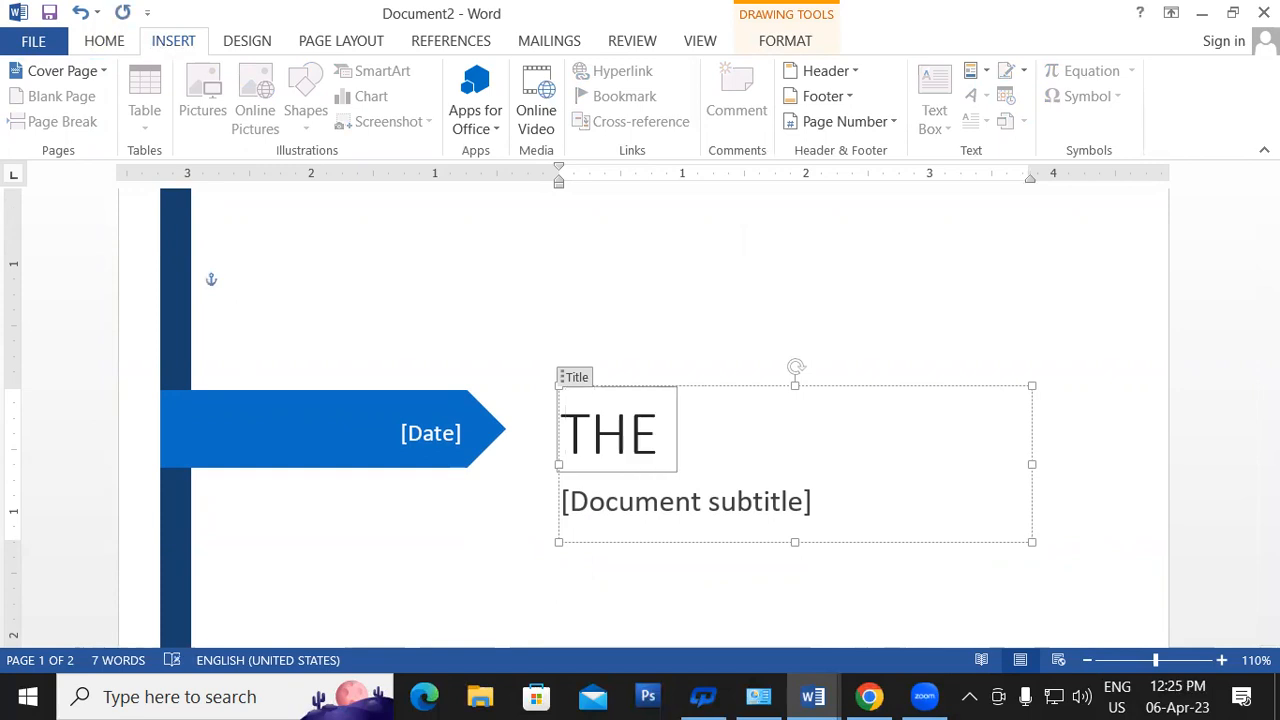
text(CANTER)
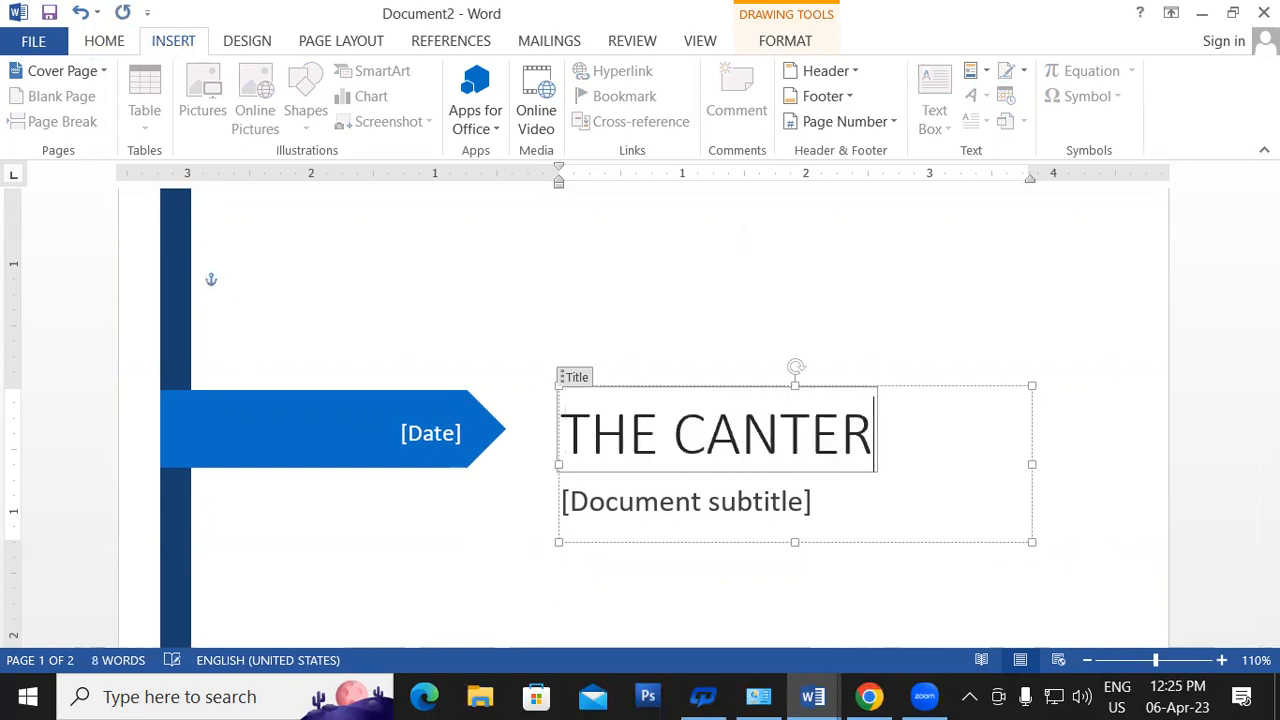
text(WILL GHOST)
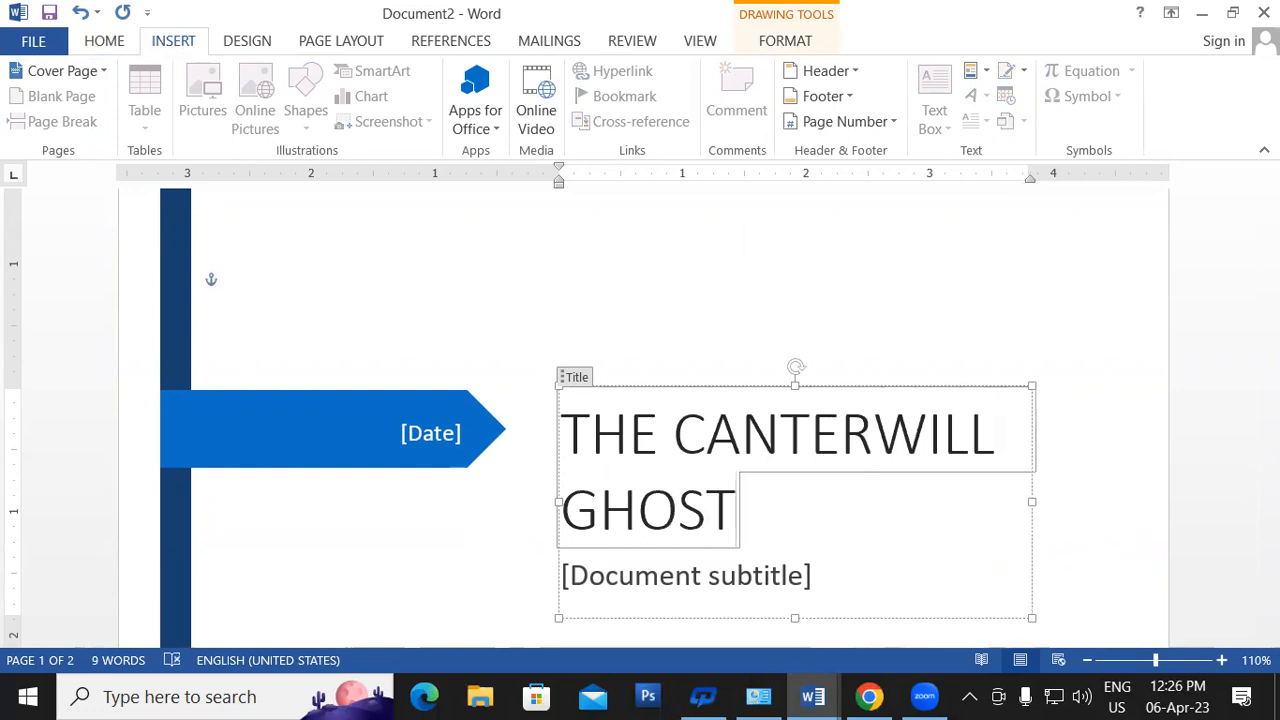
- Type the subtitle BASED ON A INVISIBLE, correcting the typos along the way
click(716, 583)
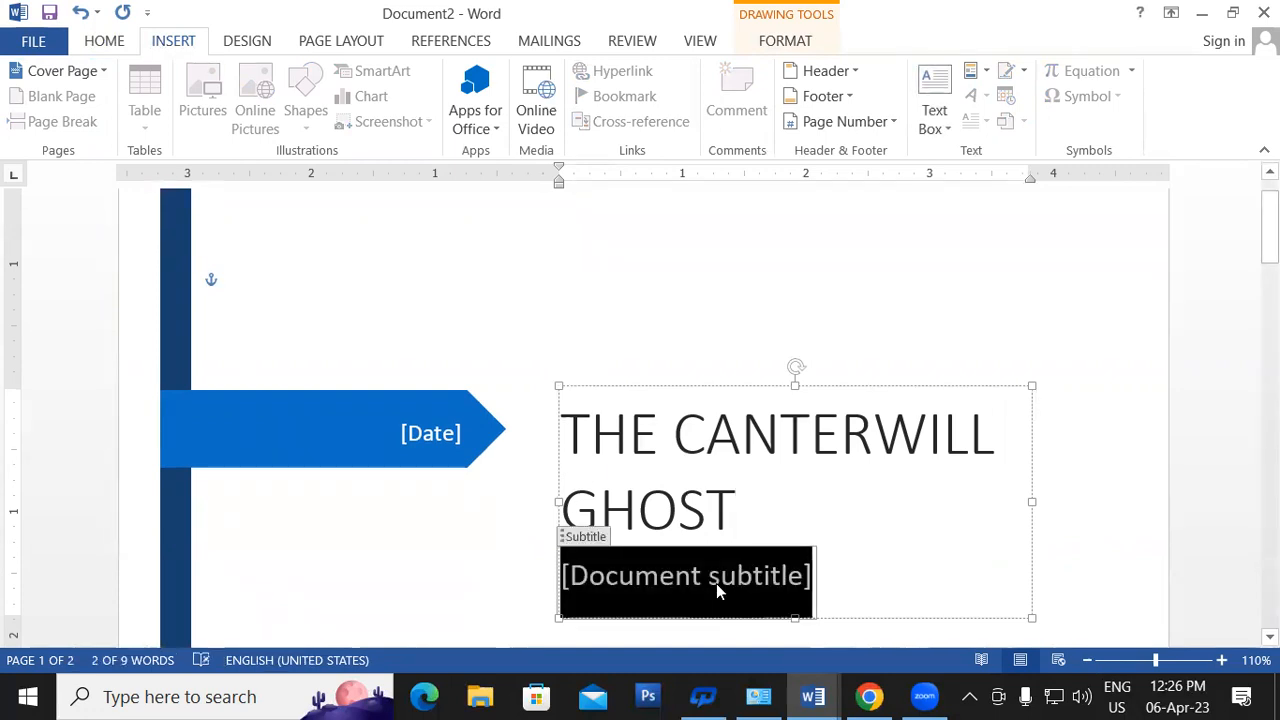
text(bASE)
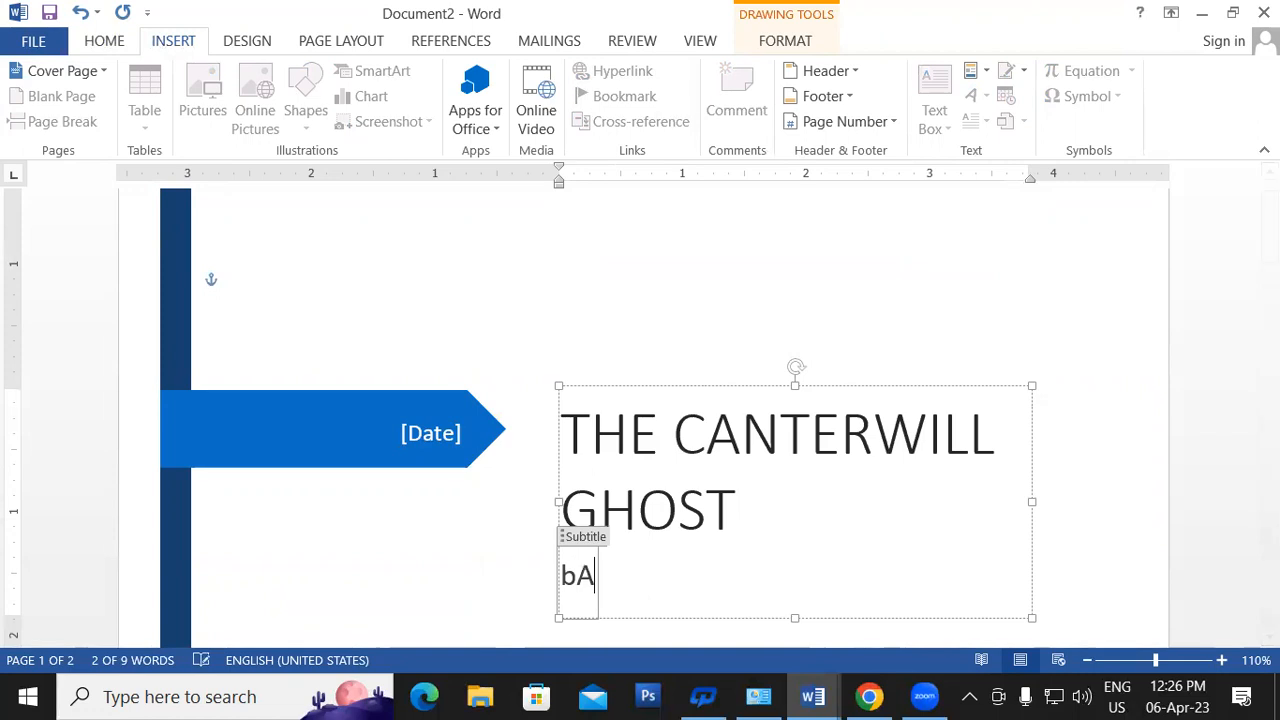
key(BackSpace)
key(BackSpace)
key(BackSpace)
key(BackSpace)
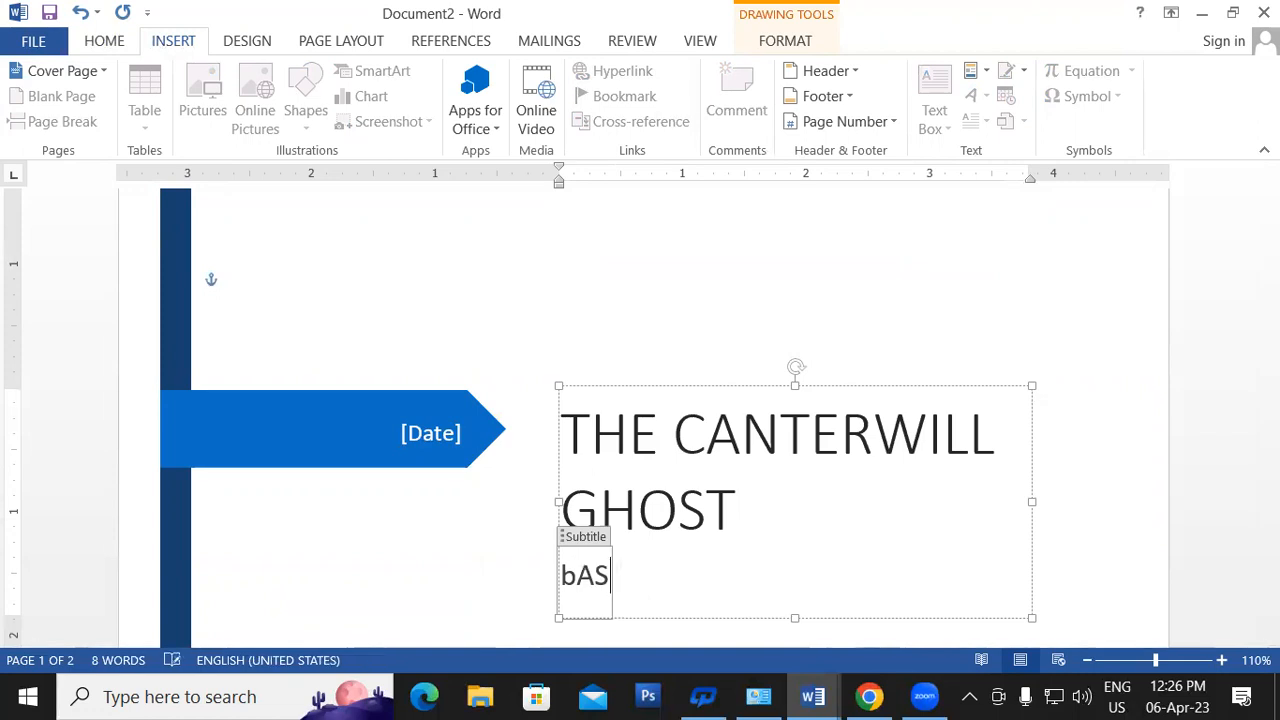
text(BASED )
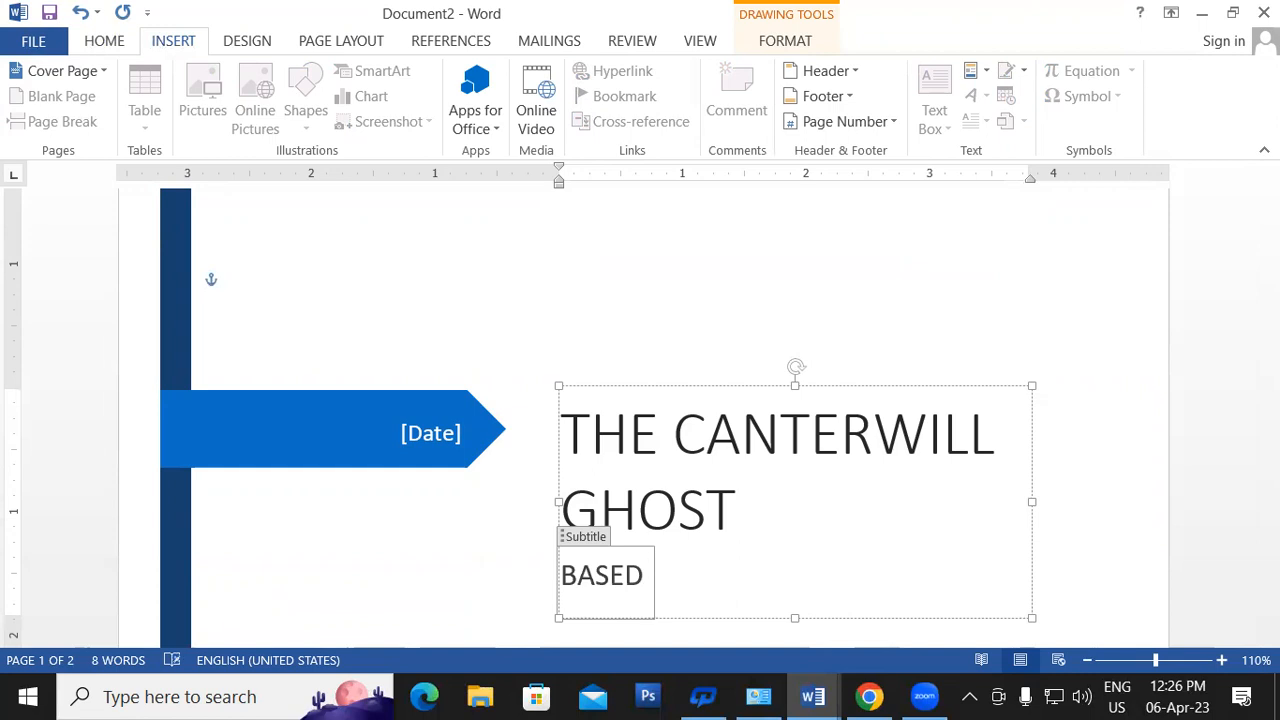
text(OF)
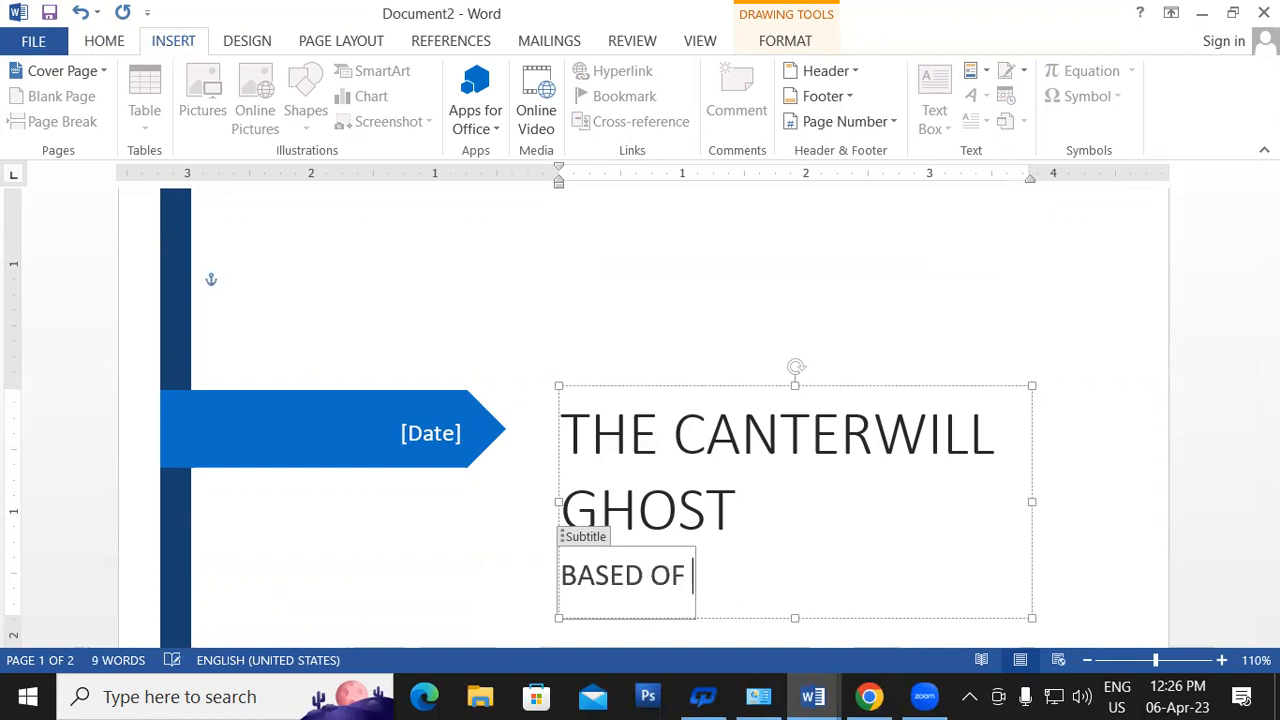
key(BackSpace)
key(BackSpace)
text(N A IN)
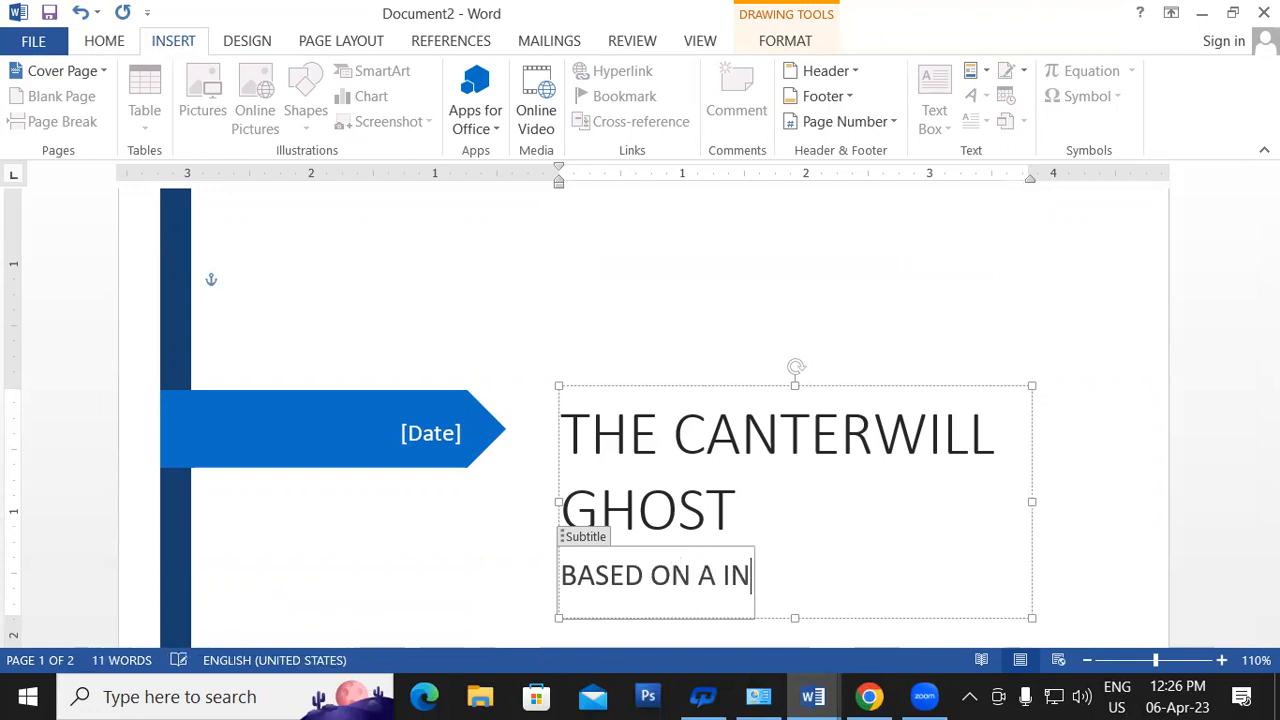
text(VISIBLE)
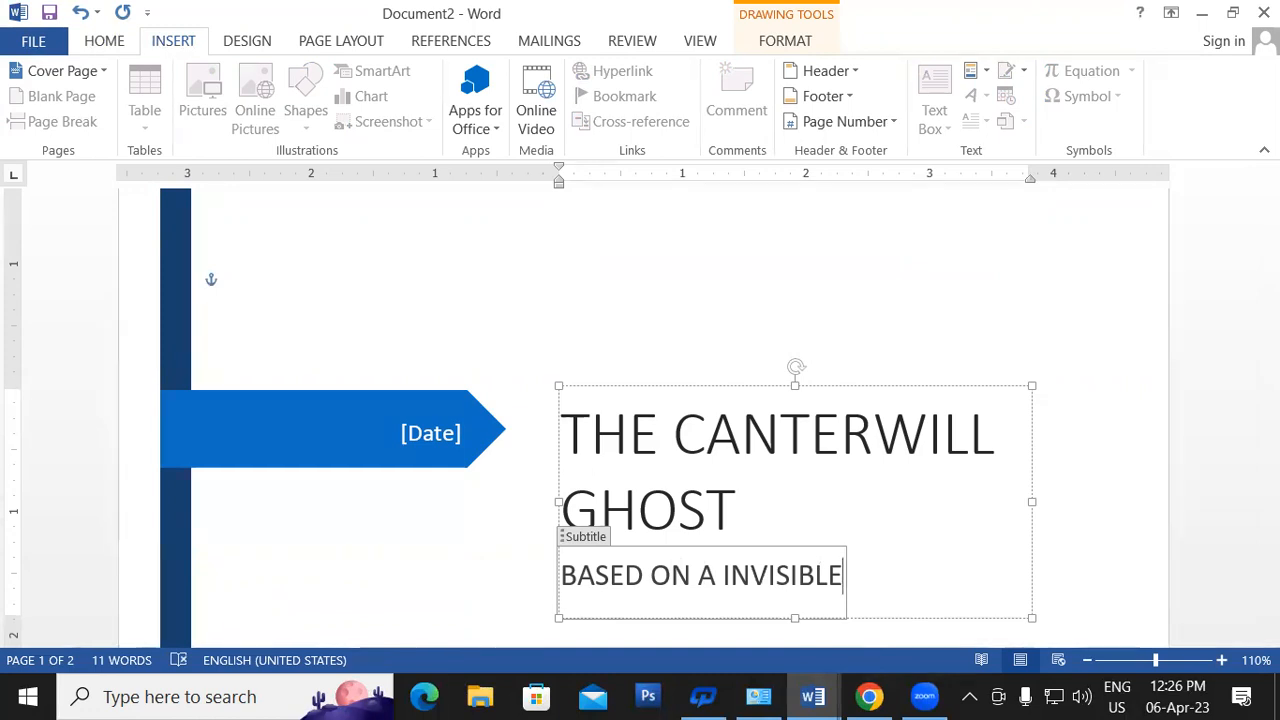
- Fill the cover page date field with 1979
click(489, 313)
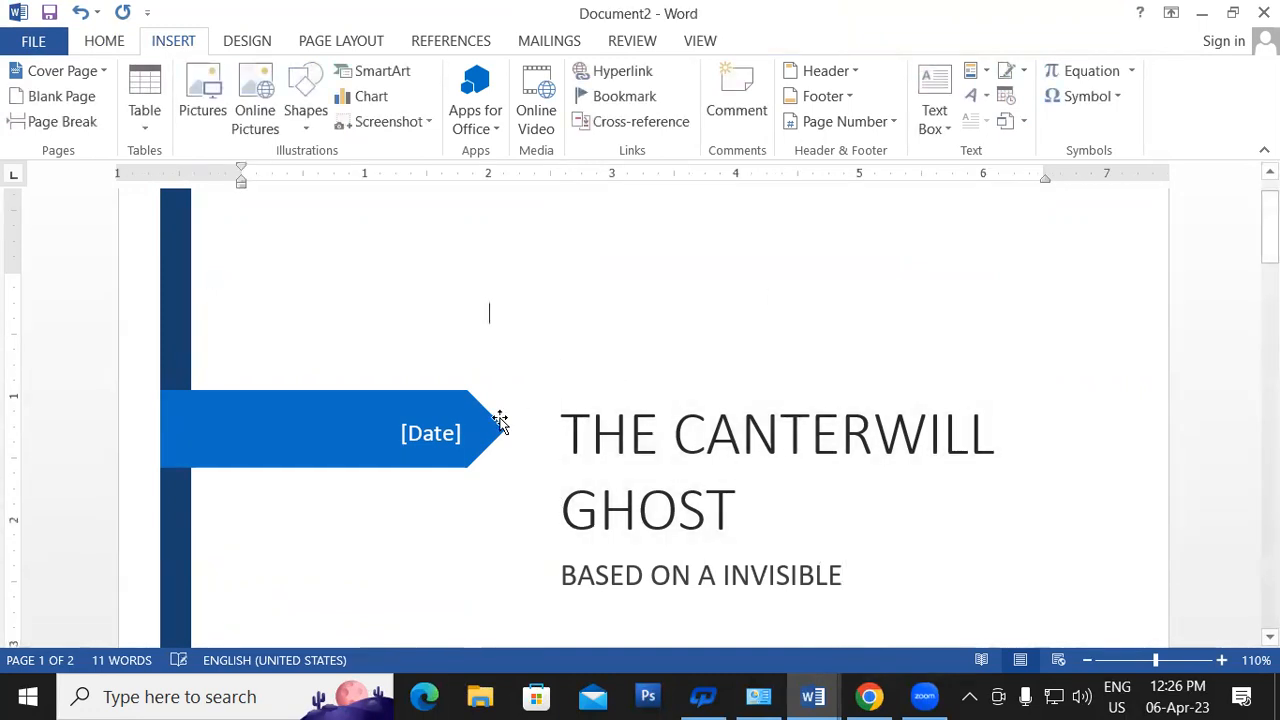
click(412, 440)
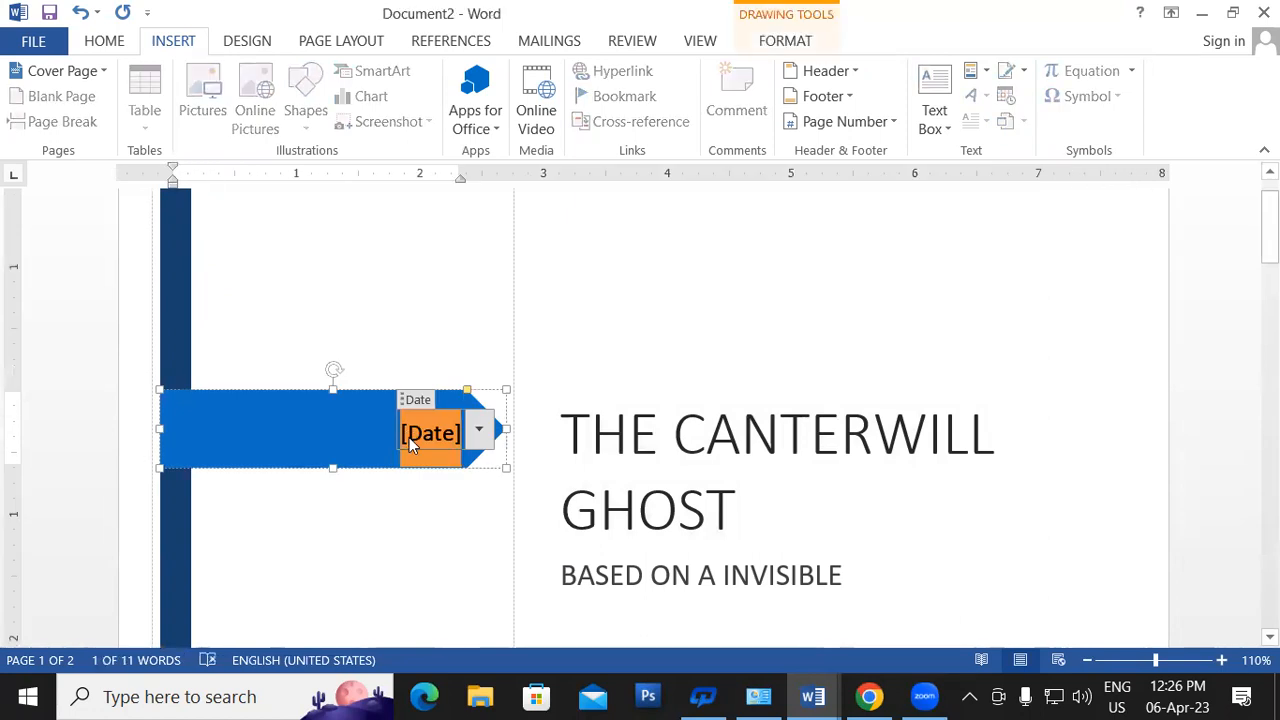
text(1979)
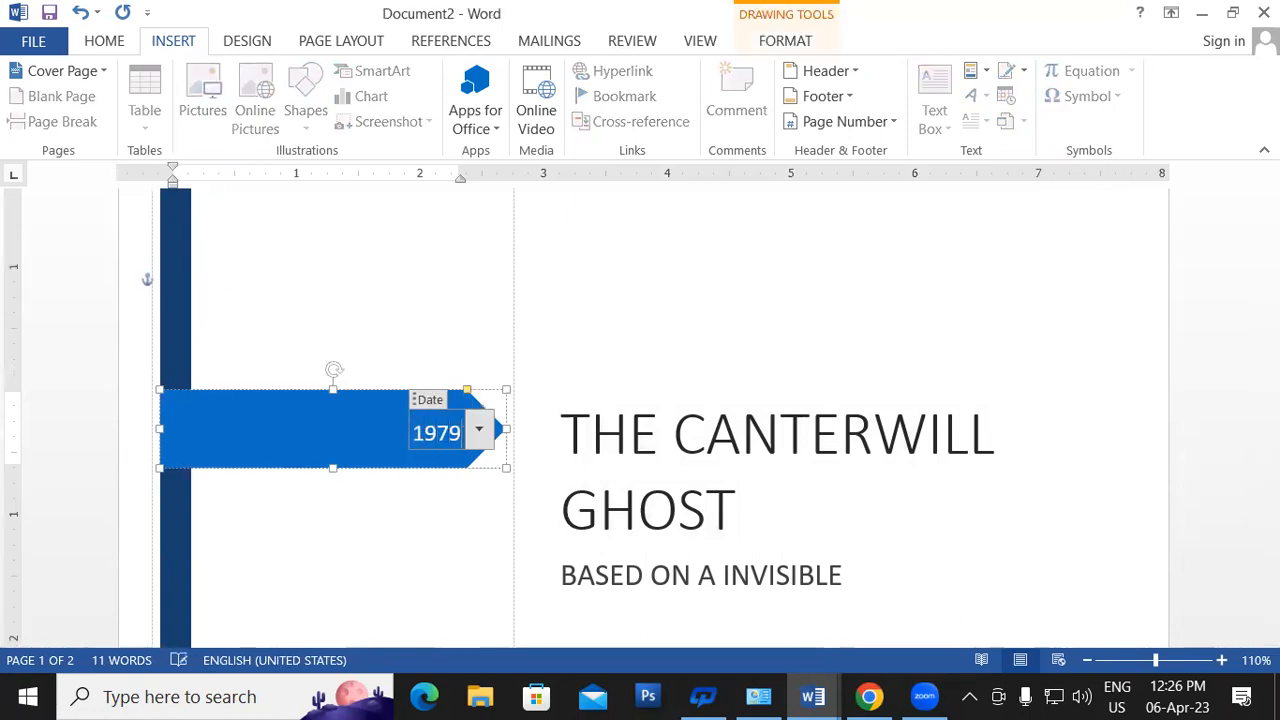
click(441, 597)
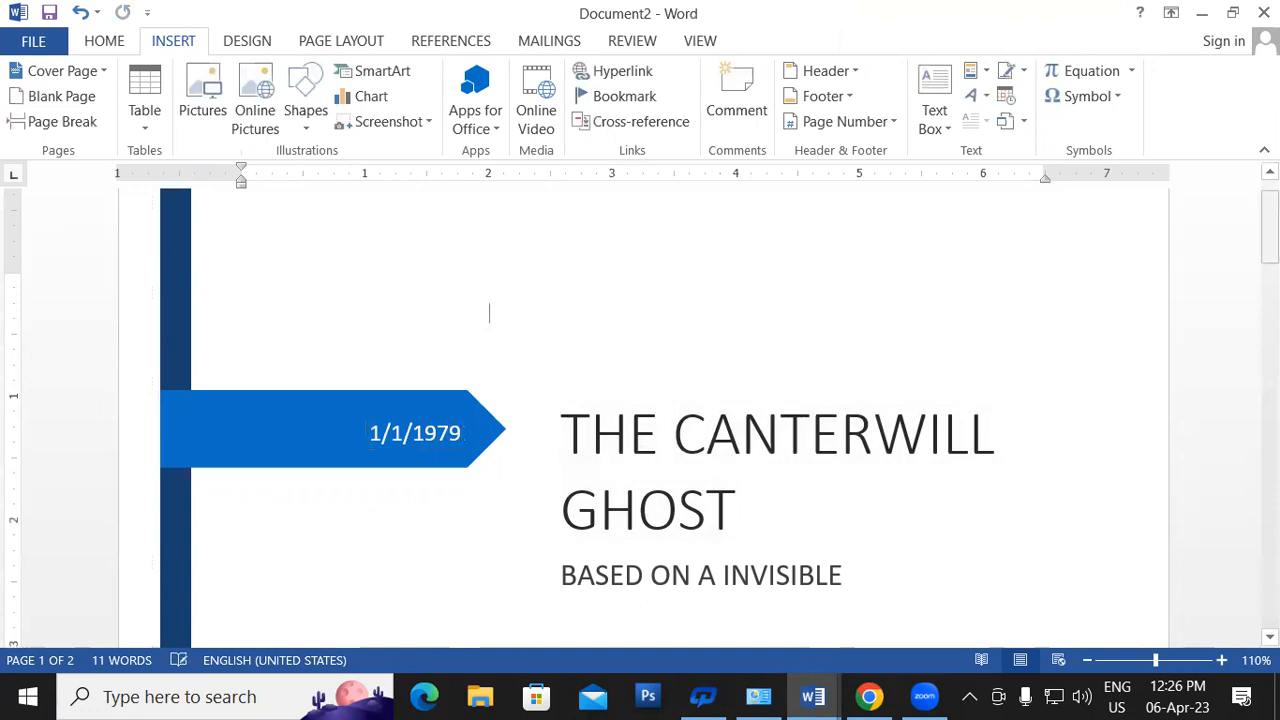
- Replace the author text with a name and the company placeholder with ARIHANT PUBLICATION
drag(1270, 240, 1270, 385)
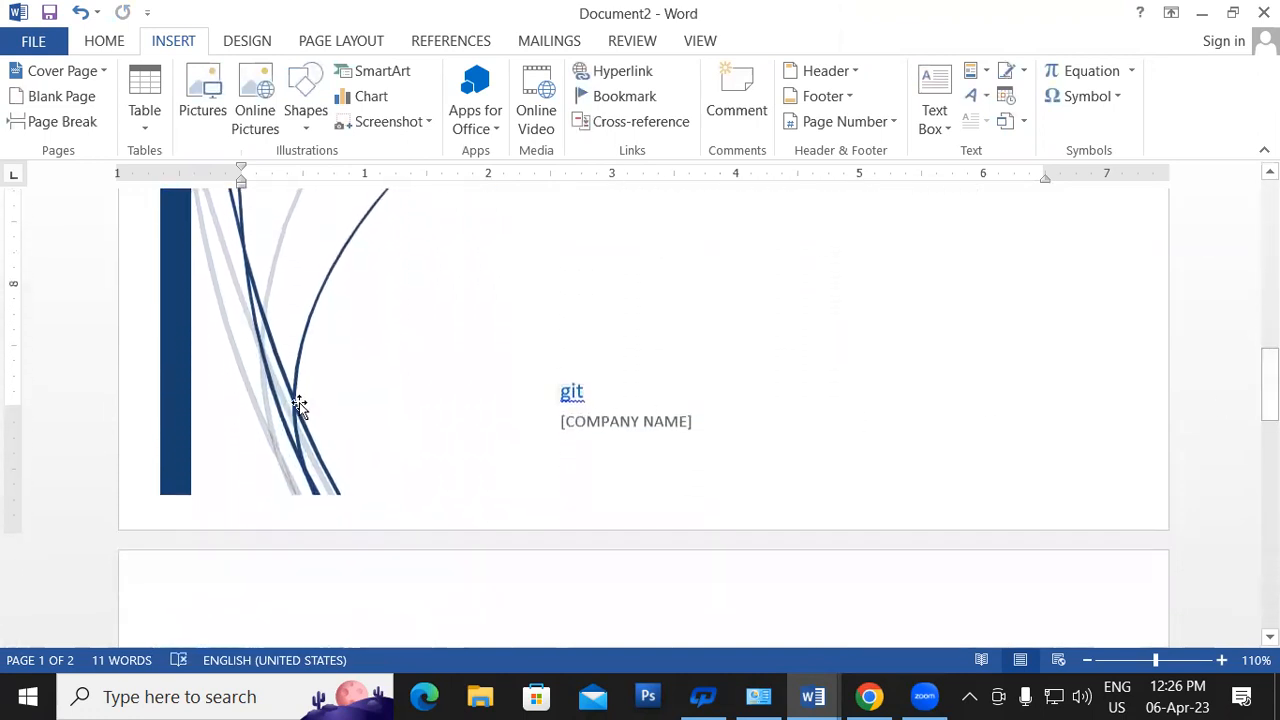
drag(591, 397, 551, 394)
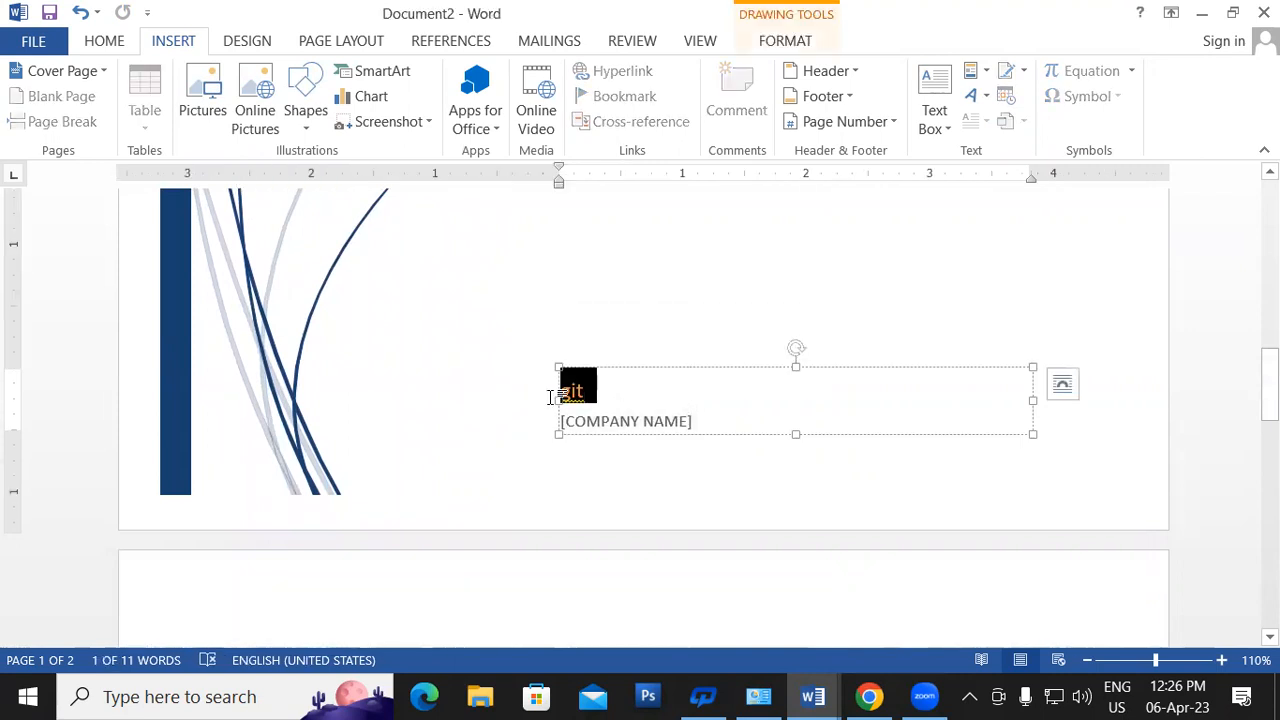
text(SARVESH)
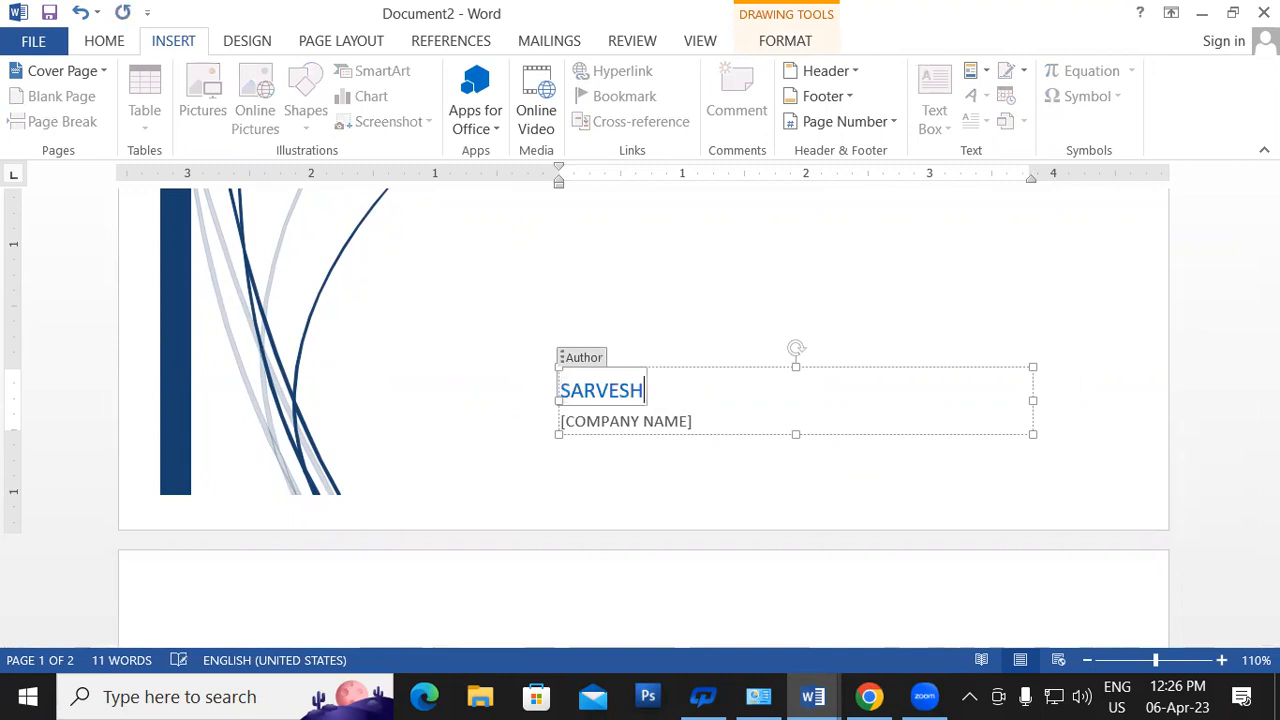
click(663, 422)
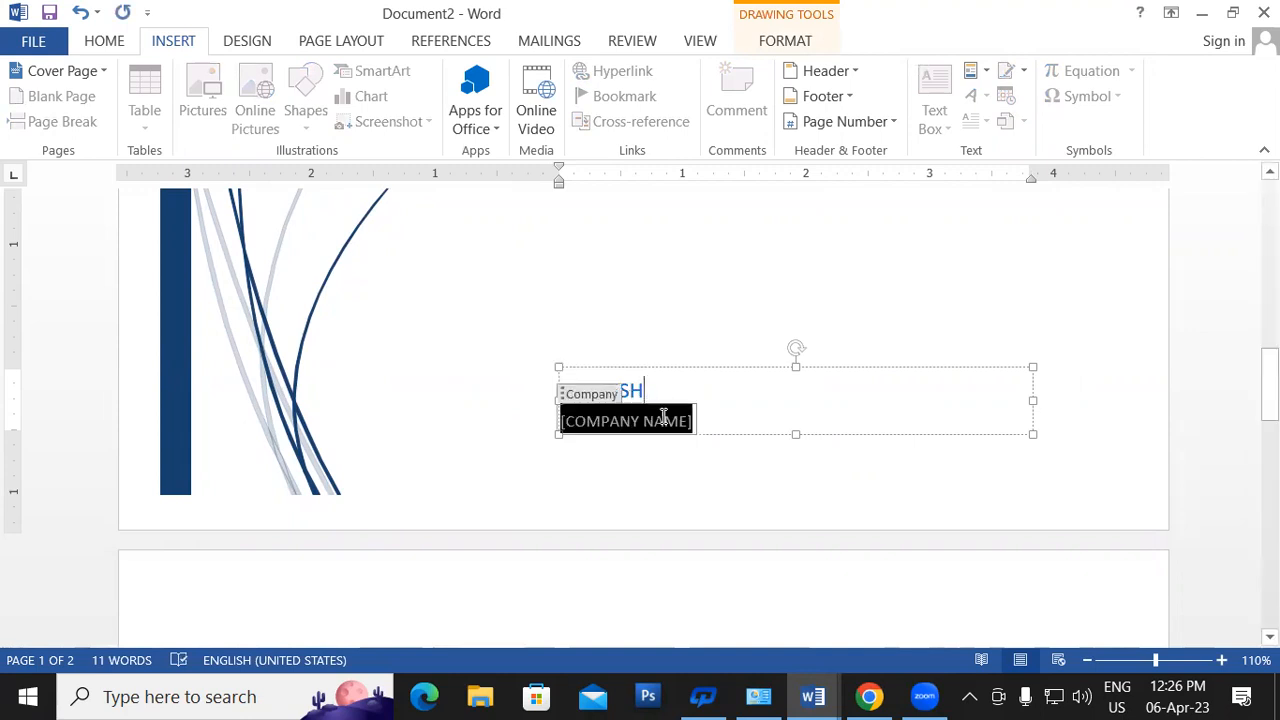
text(A)
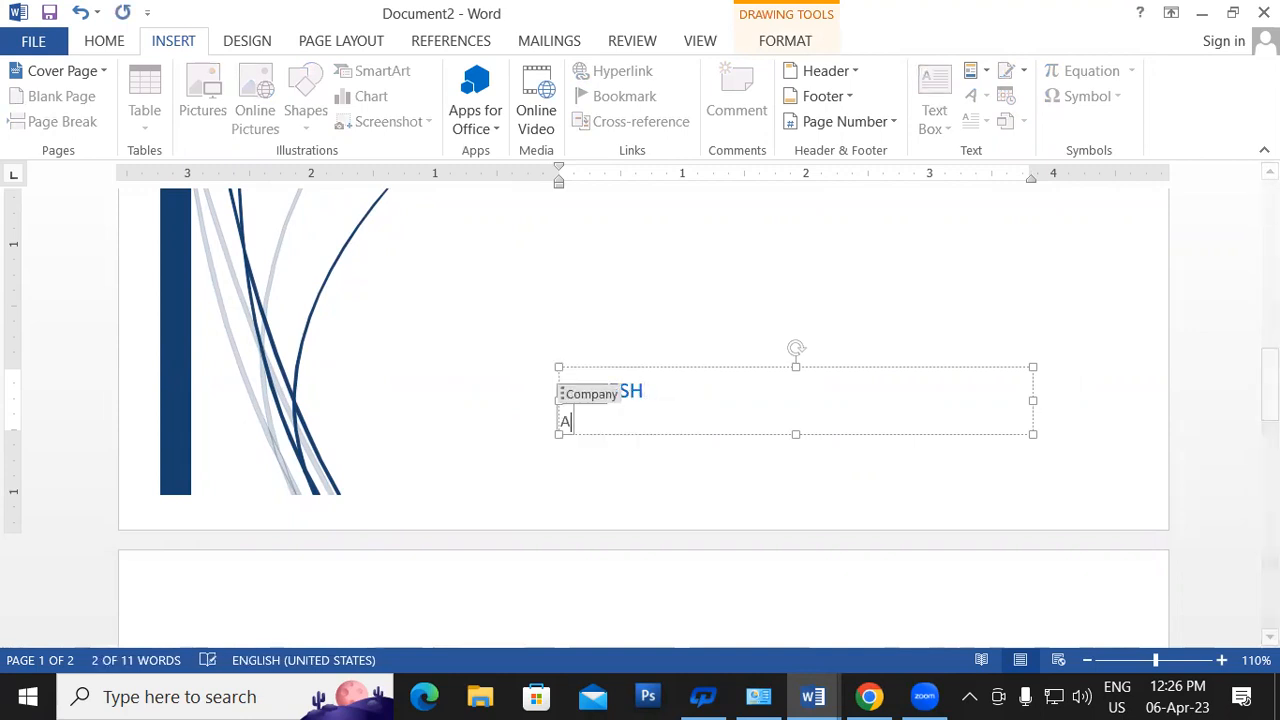
text(RIHAN)
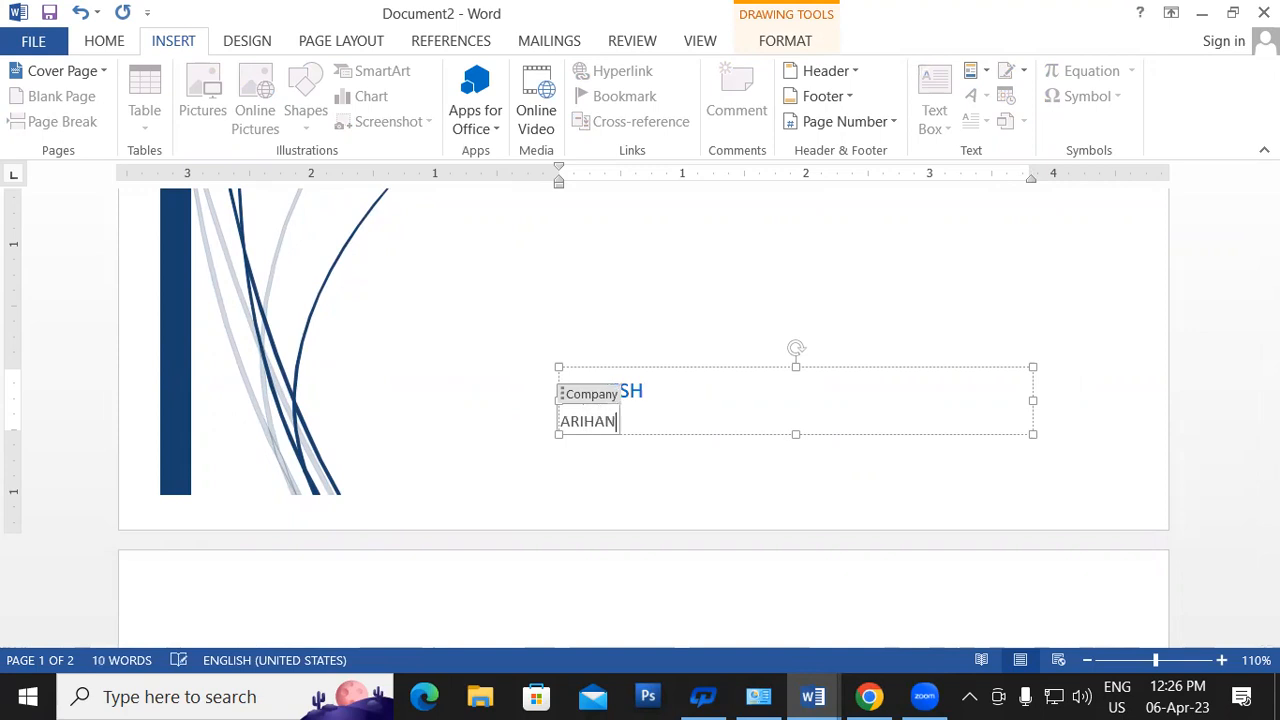
text(T P)
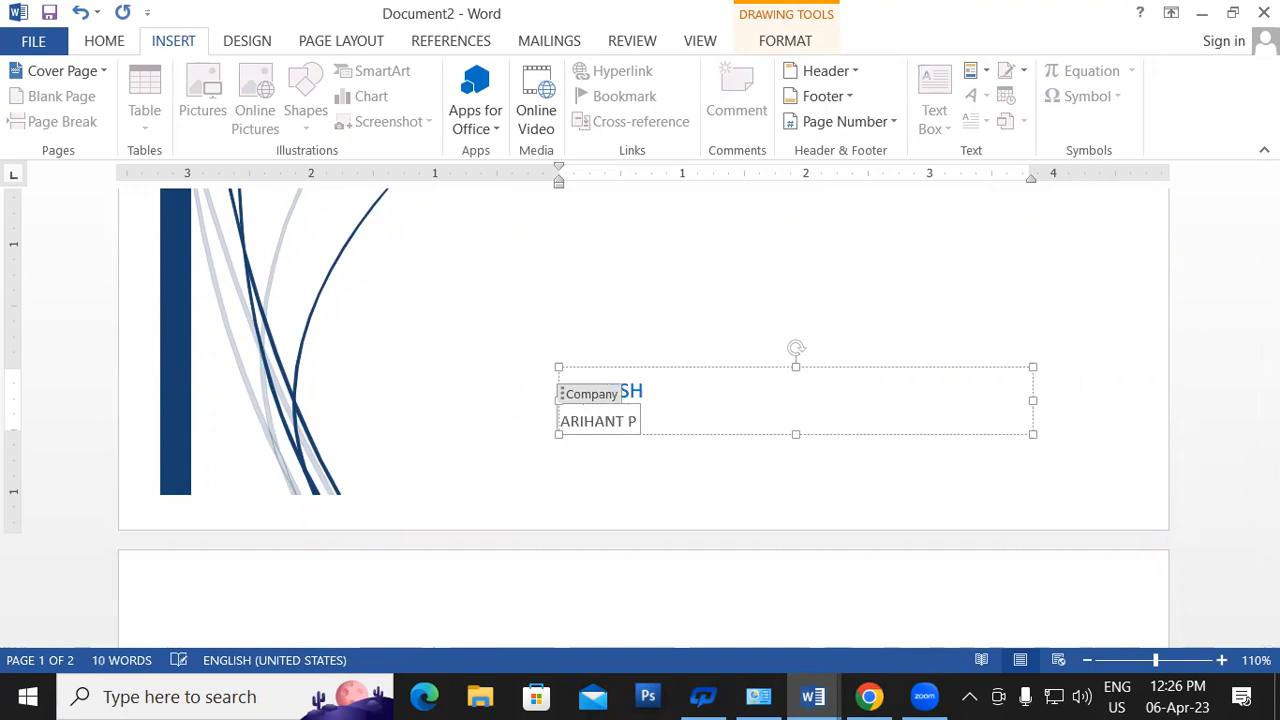
text(UBLIC)
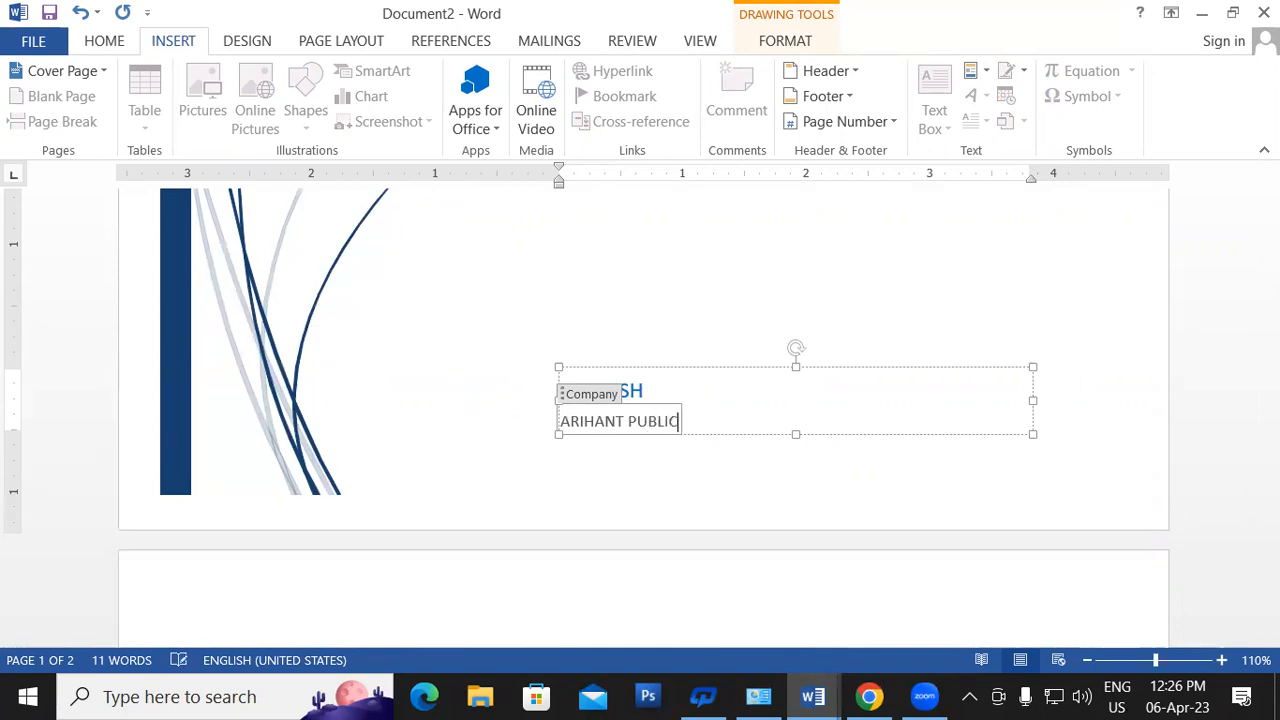
text(ATIOM)
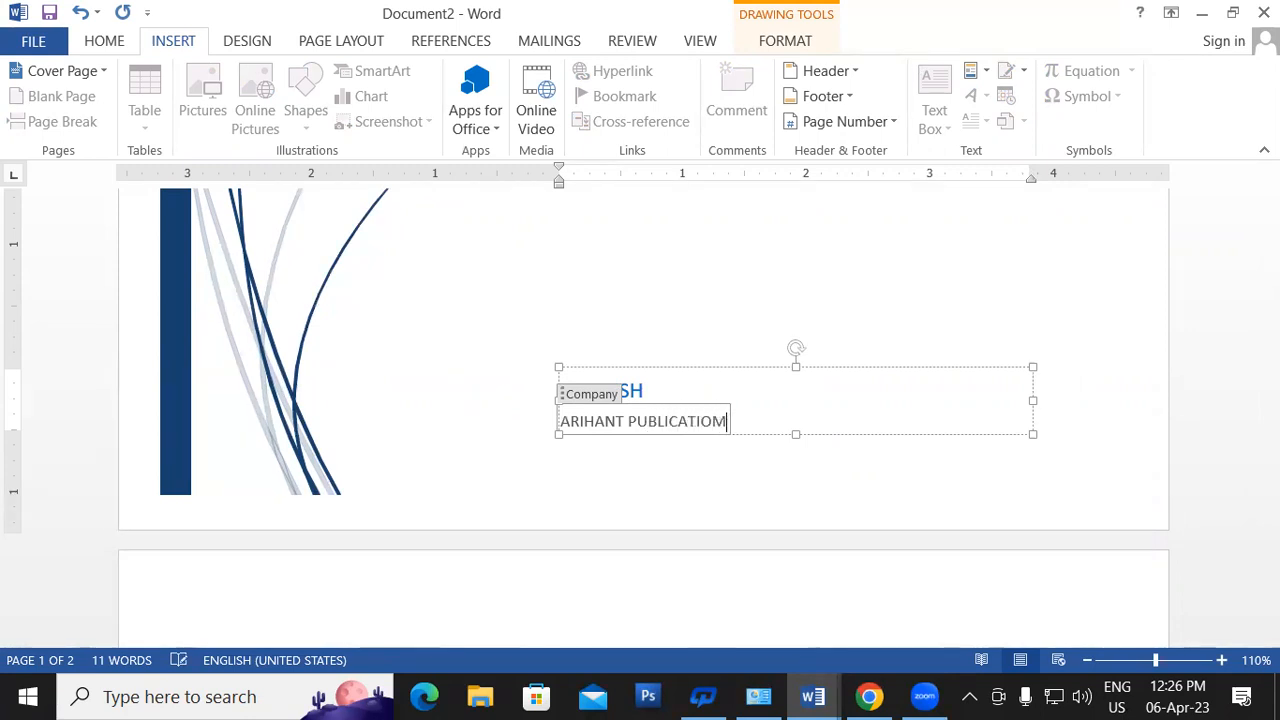
key(BackSpace)
text(N)
- Jump to the document start and zoom out to view whole pages
key(ctrl+Home)
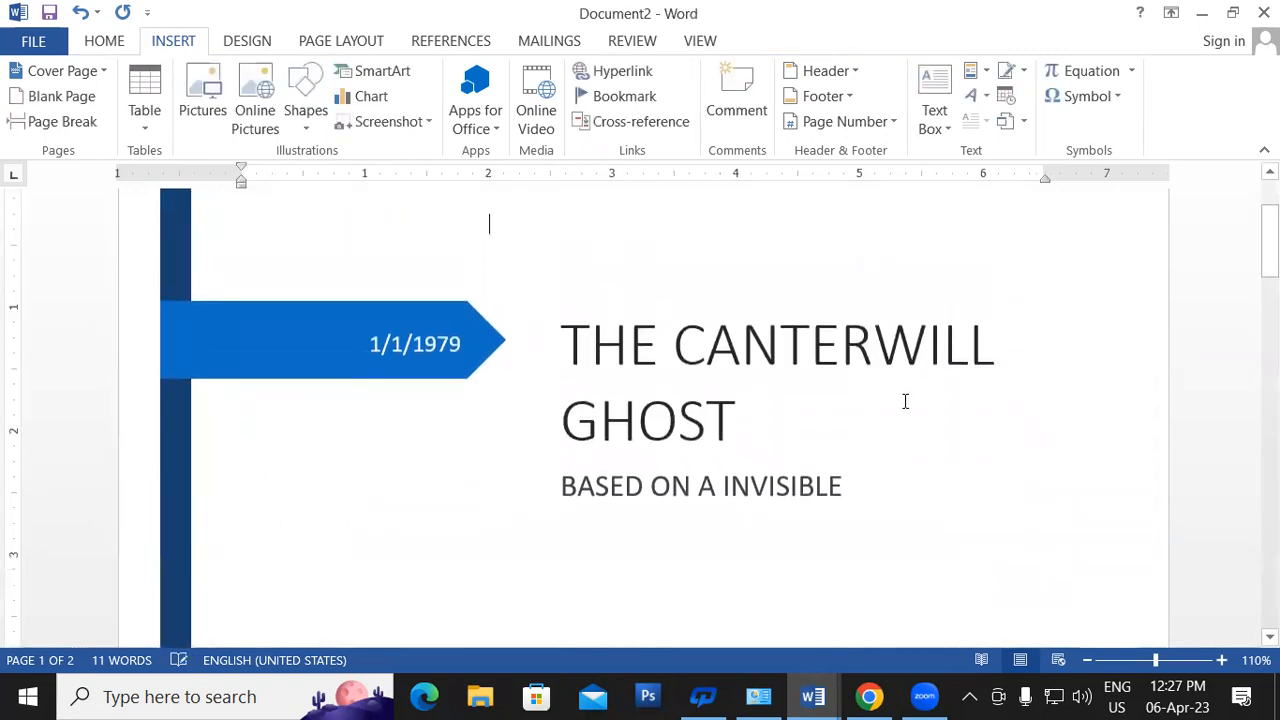
click(1088, 660)
click(1088, 660)
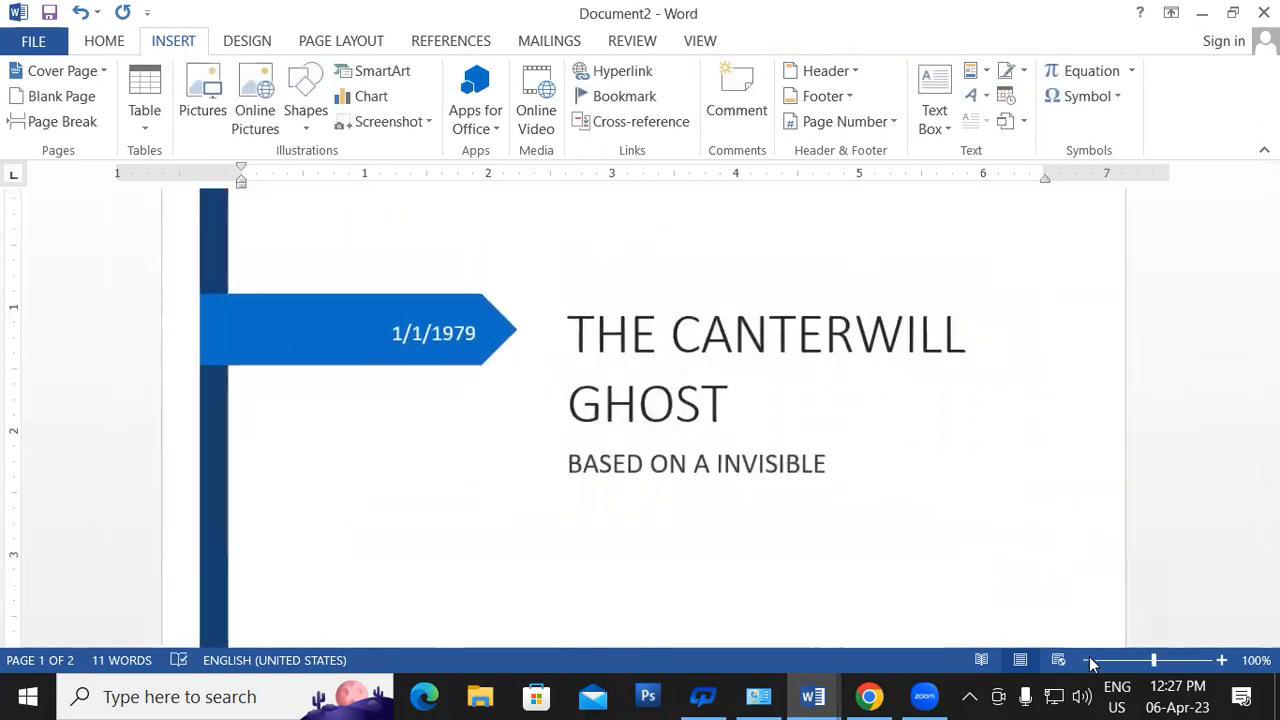
click(1088, 660)
click(1088, 660)
click(1088, 660)
click(1088, 660)
click(1088, 660)
click(1088, 660)
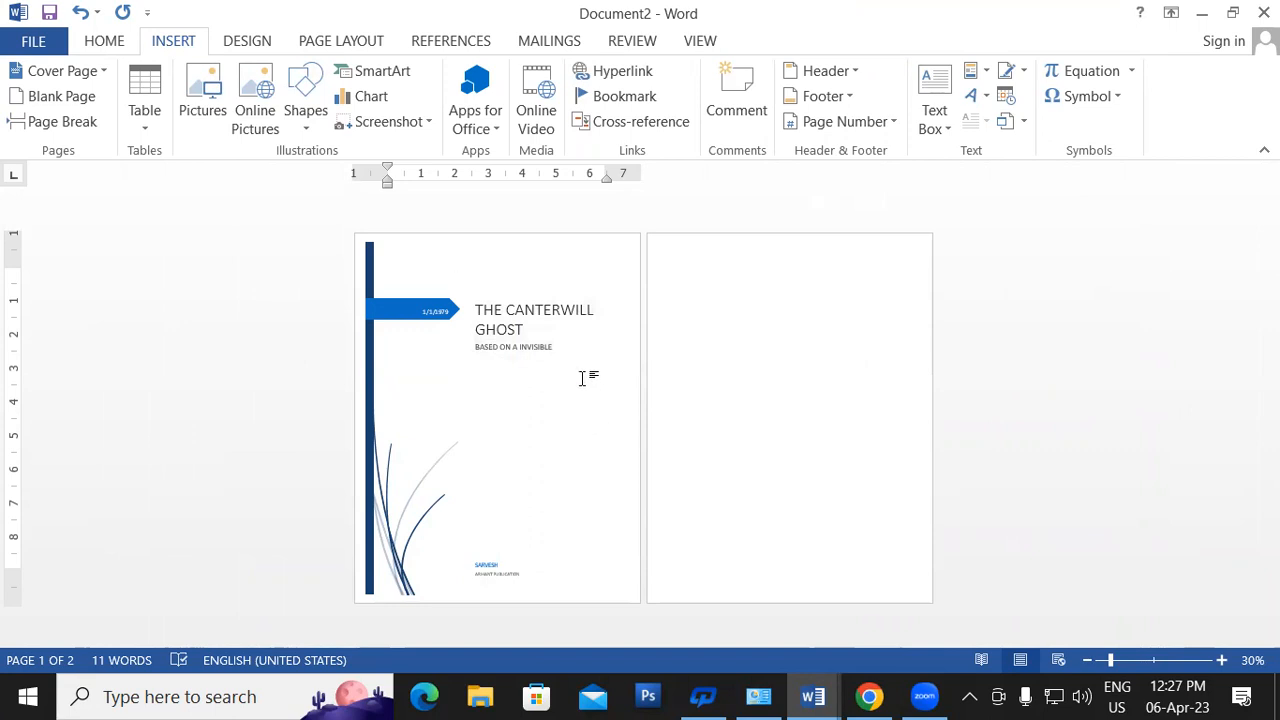
- Swap the cover page for the Integral design from the Built-in gallery
click(88, 75)
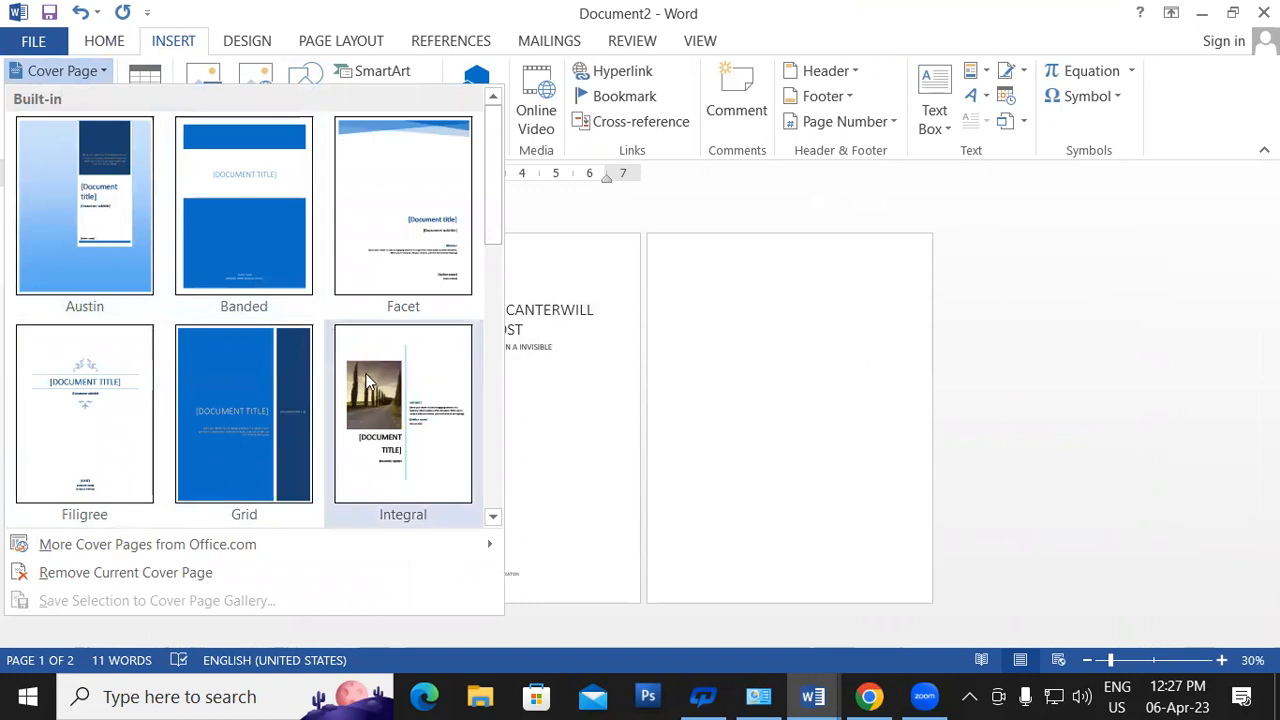
click(369, 384)
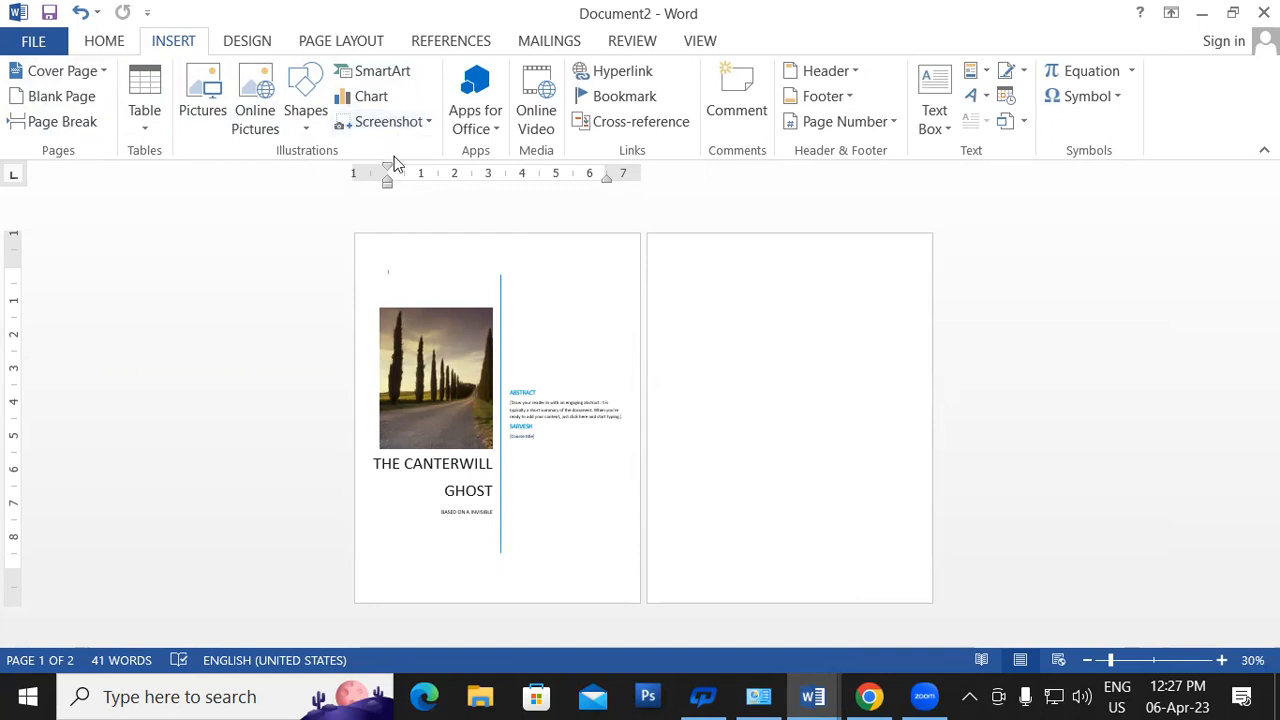
- Switch to Document1 and add a blank page after its last paragraph
mouse_move(813, 697)
click(737, 597)
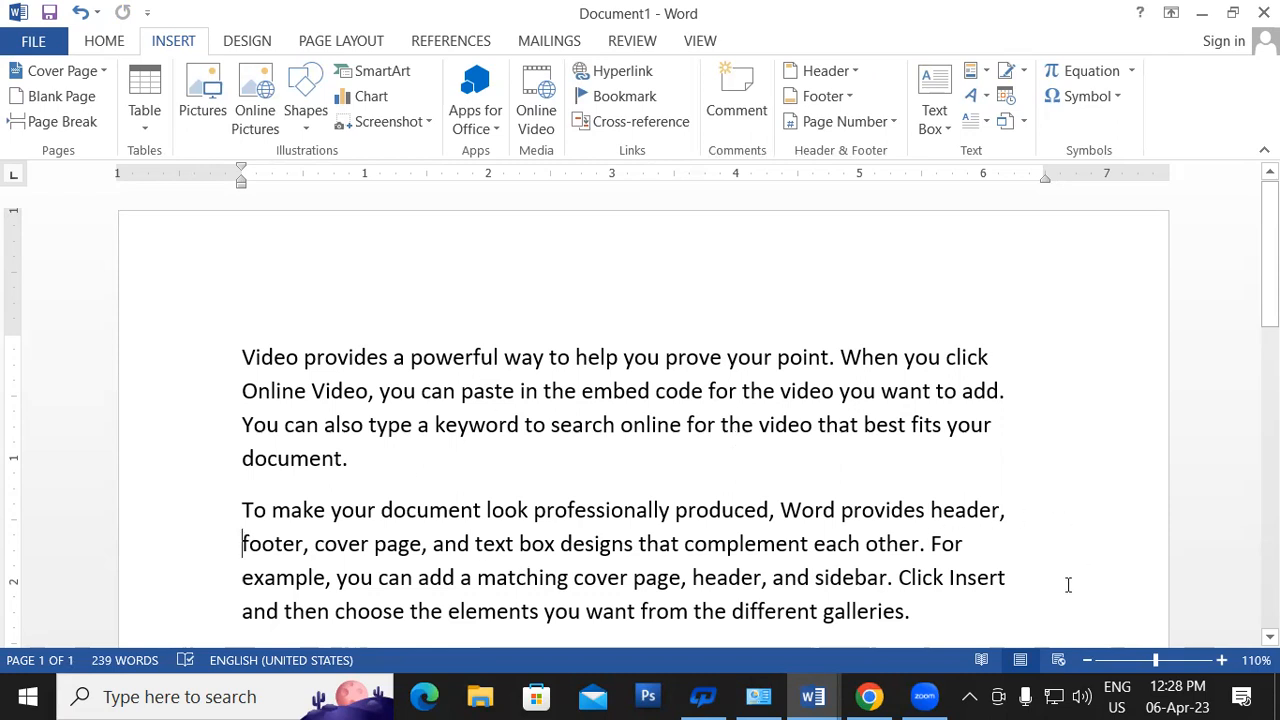
scroll(1072, 580, down, 5)
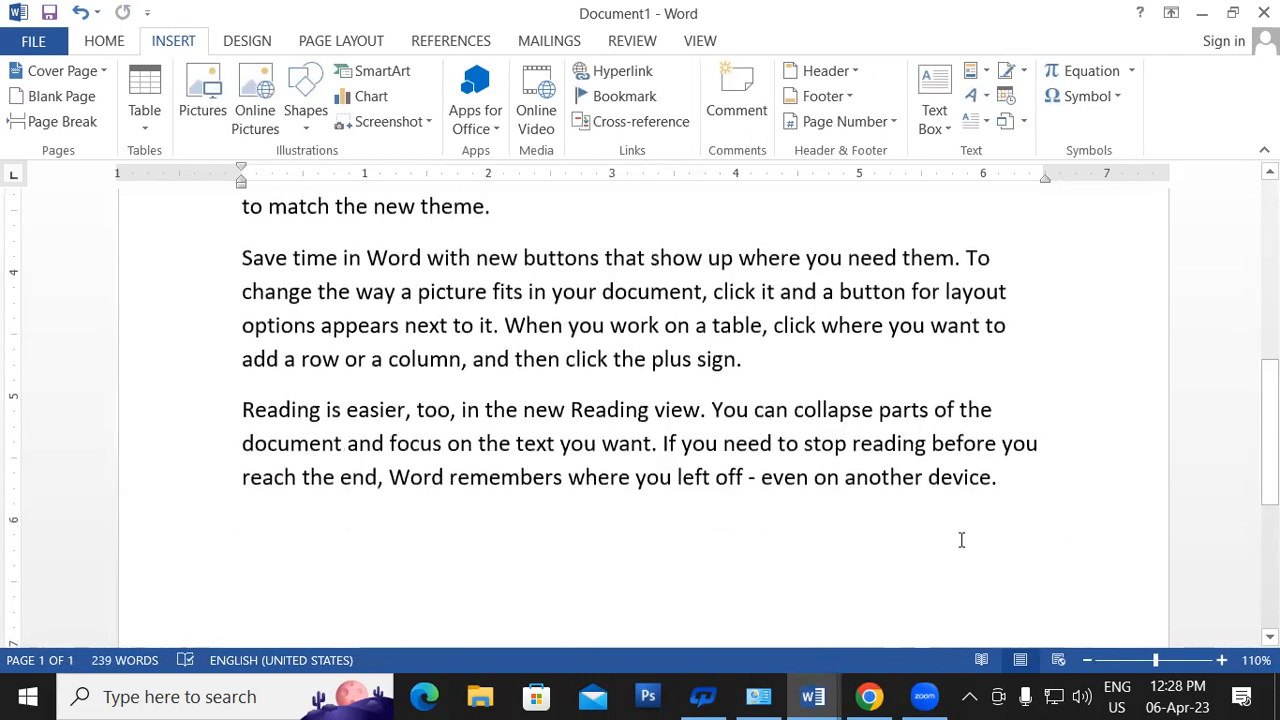
click(1013, 487)
click(47, 100)
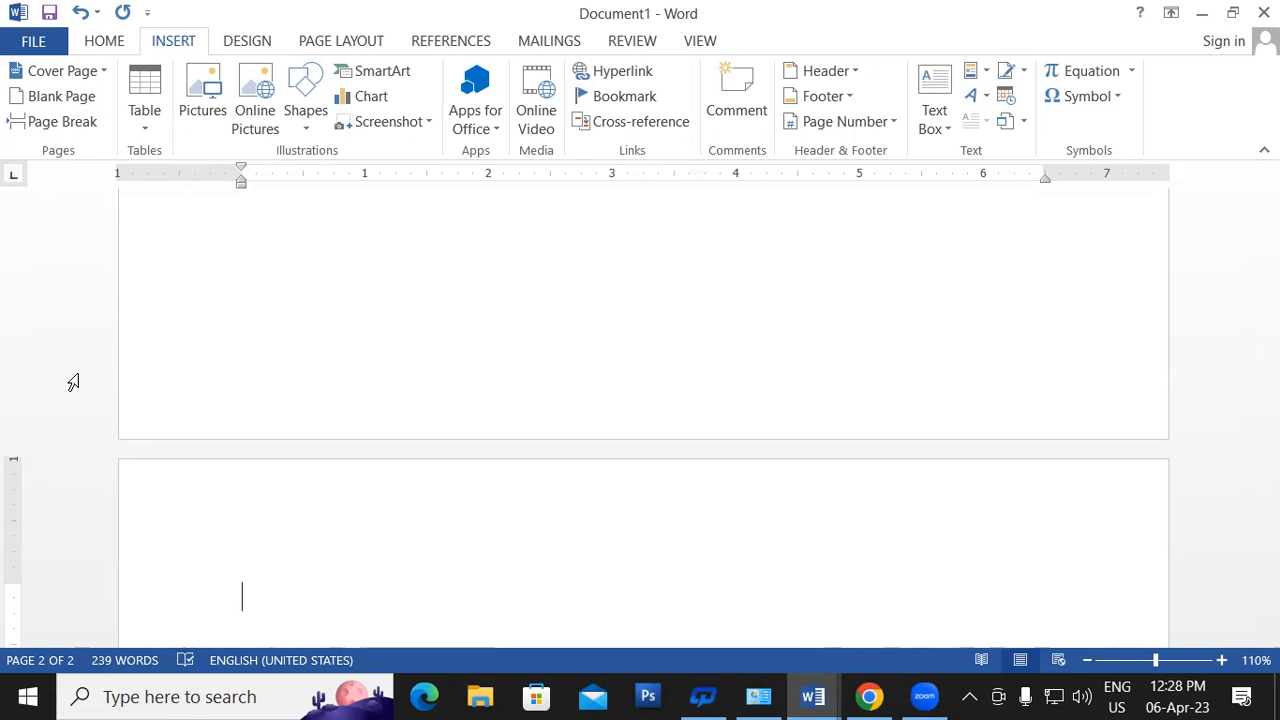
- Close Document2 from the taskbar without saving its changes
click(813, 697)
click(1042, 523)
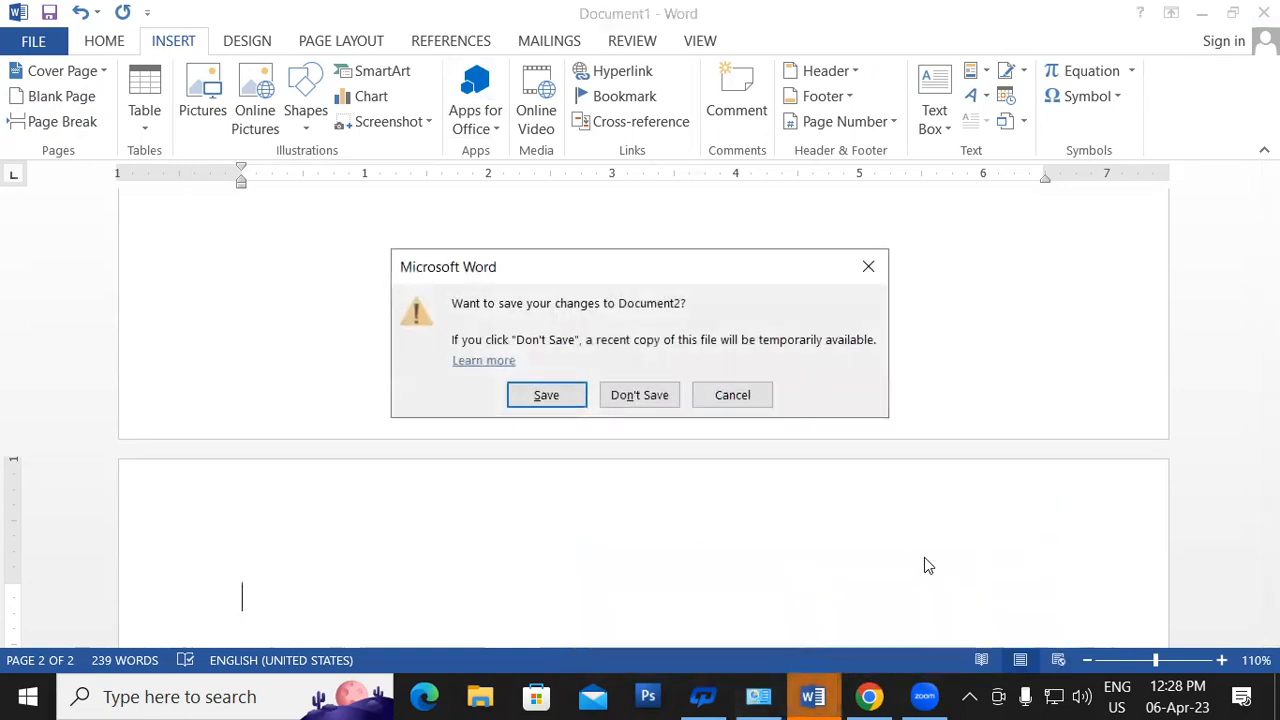
click(673, 392)
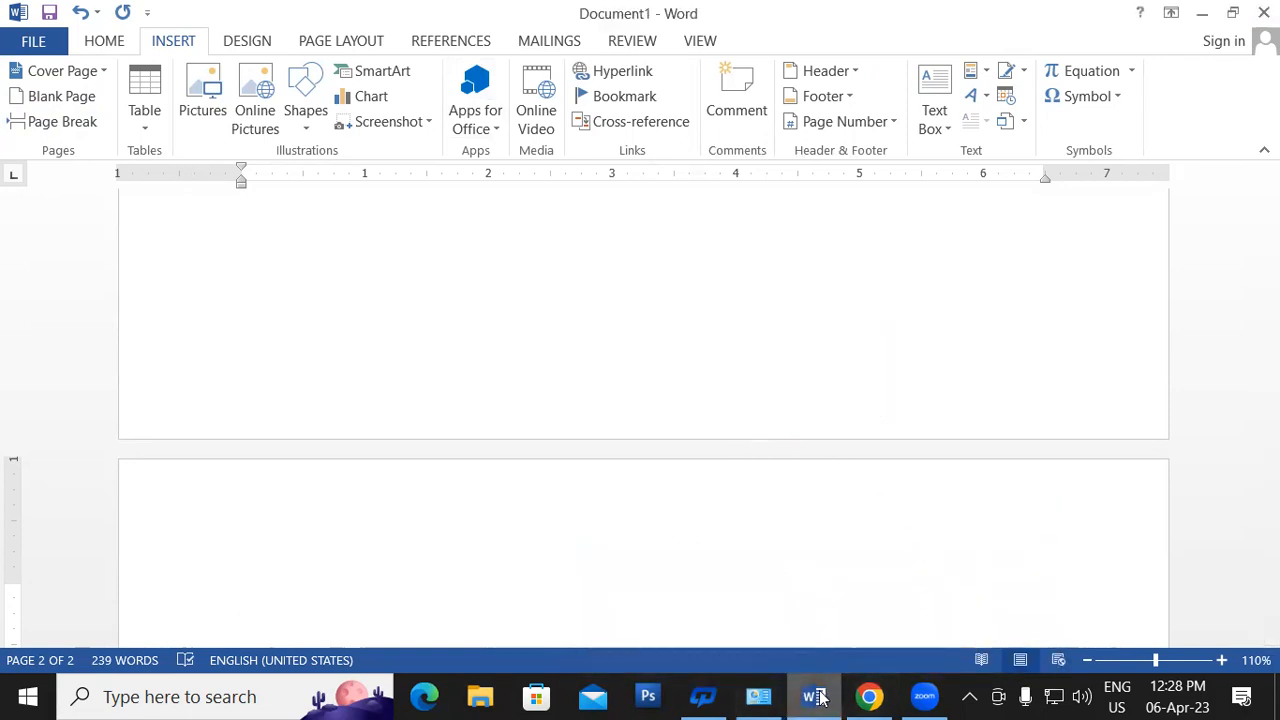
mouse_move(818, 697)
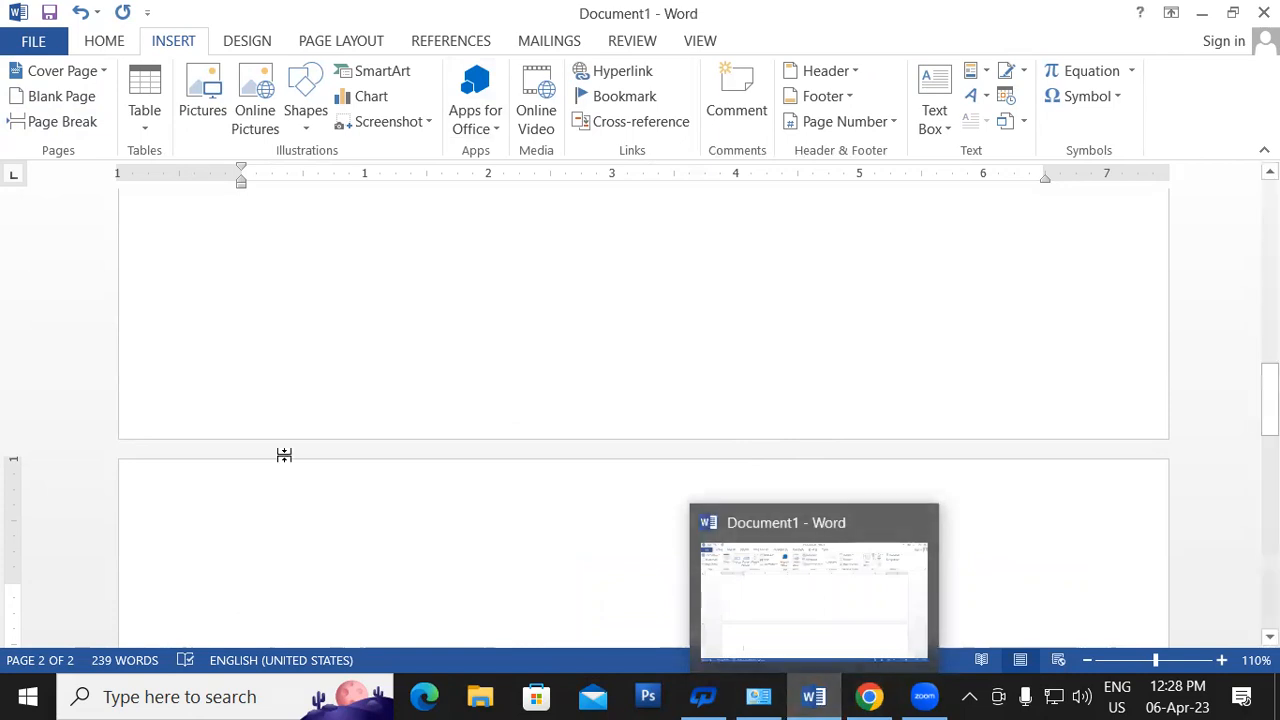
- Regenerate the =rand() sample text in Document1 and add a blank second page
scroll(314, 449, up, 10)
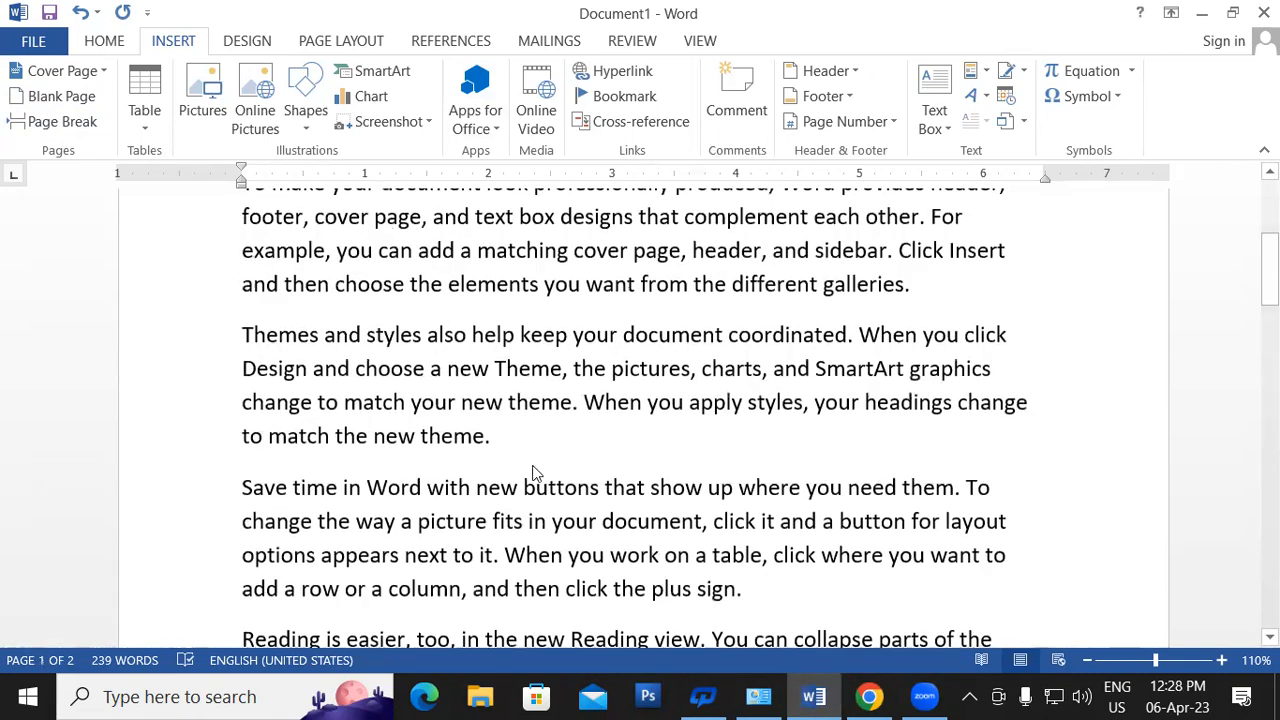
scroll(771, 526, down, 4)
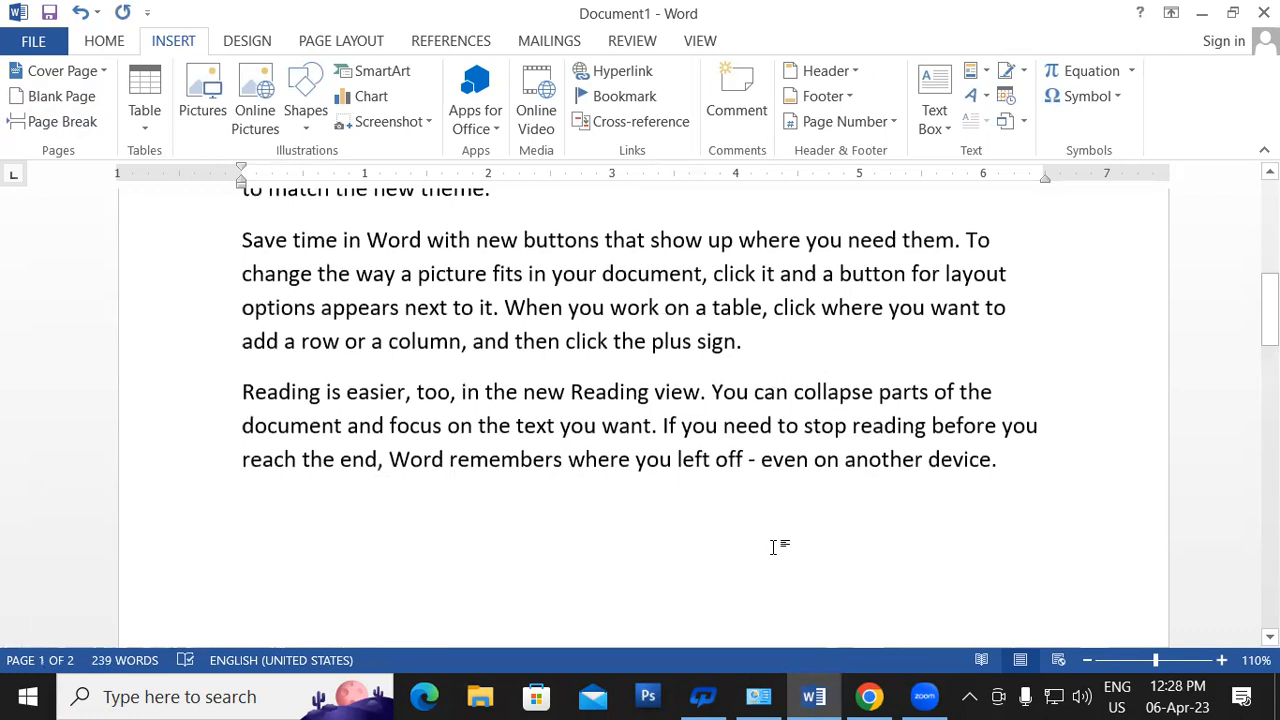
key(ctrl+z)
scroll(770, 547, up, 3)
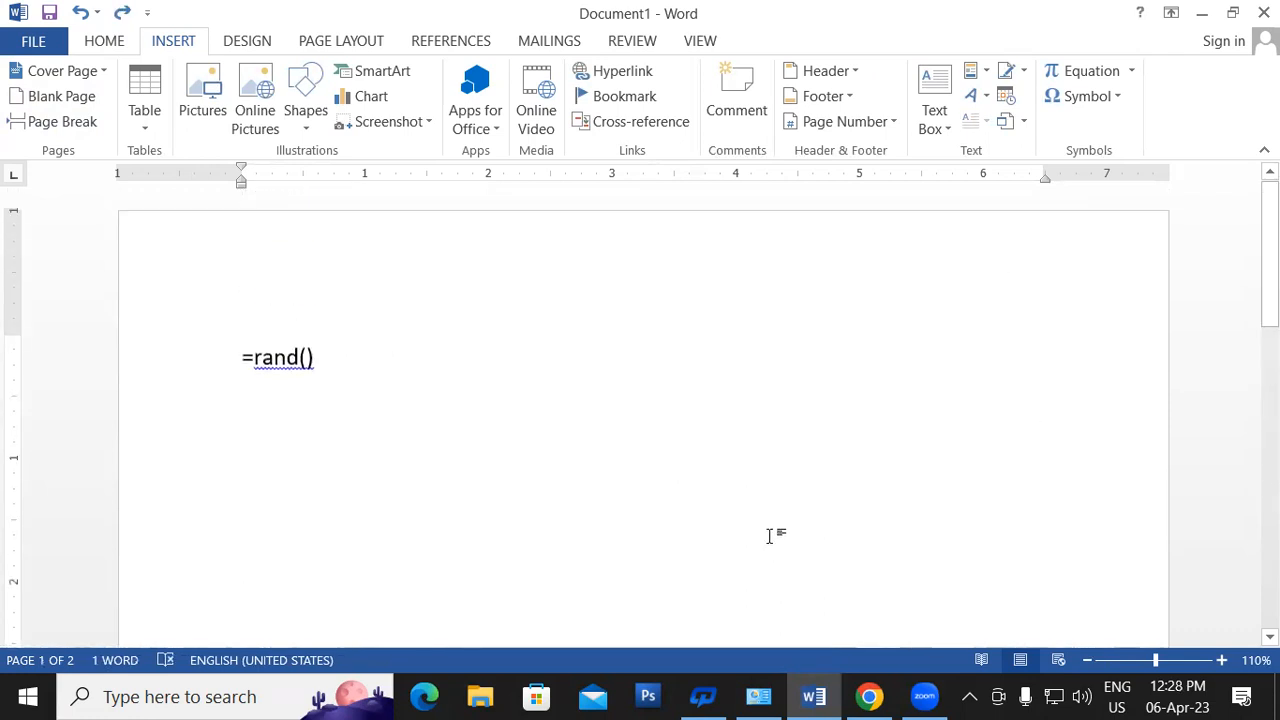
key(BackSpace)
key(BackSpace)
text())
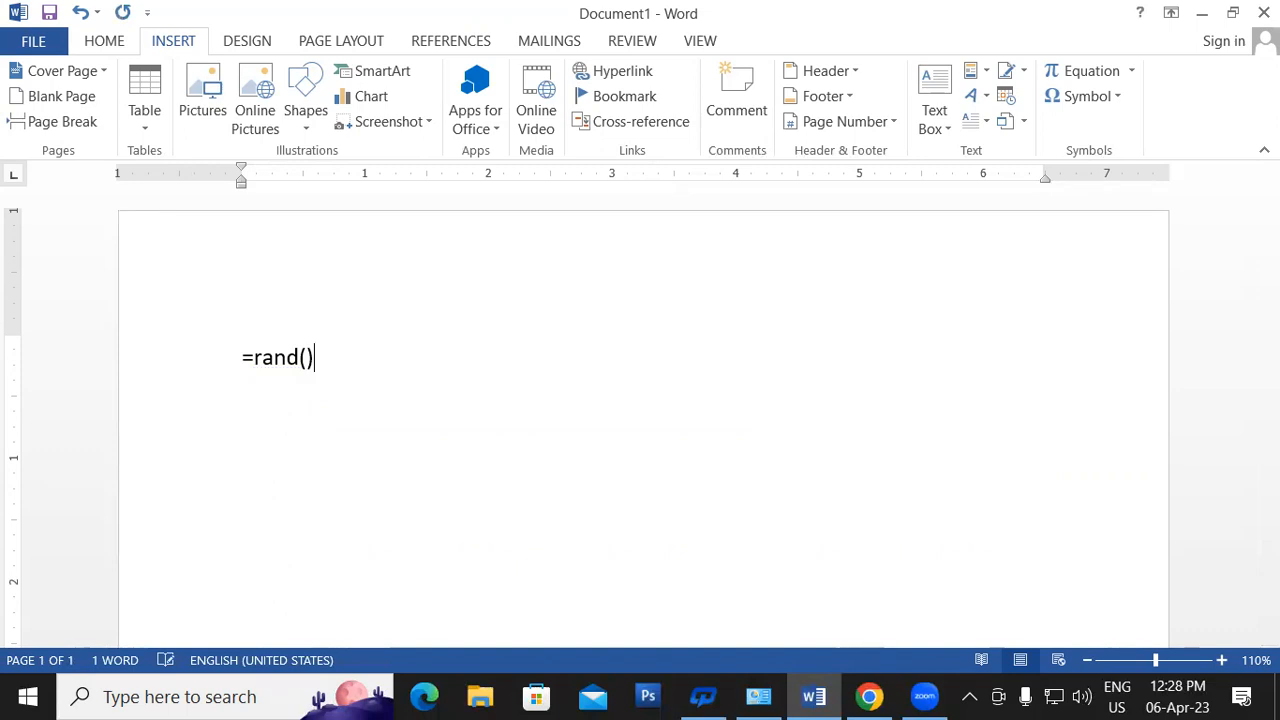
key(Return)
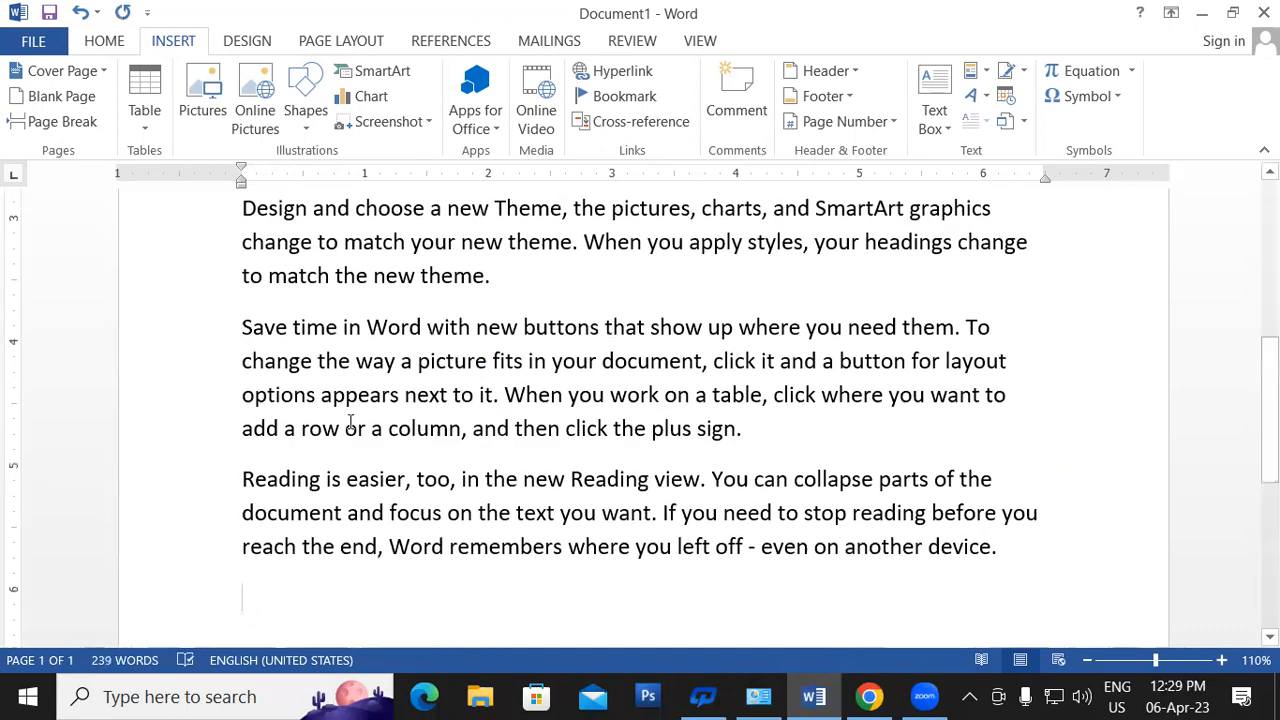
click(64, 98)
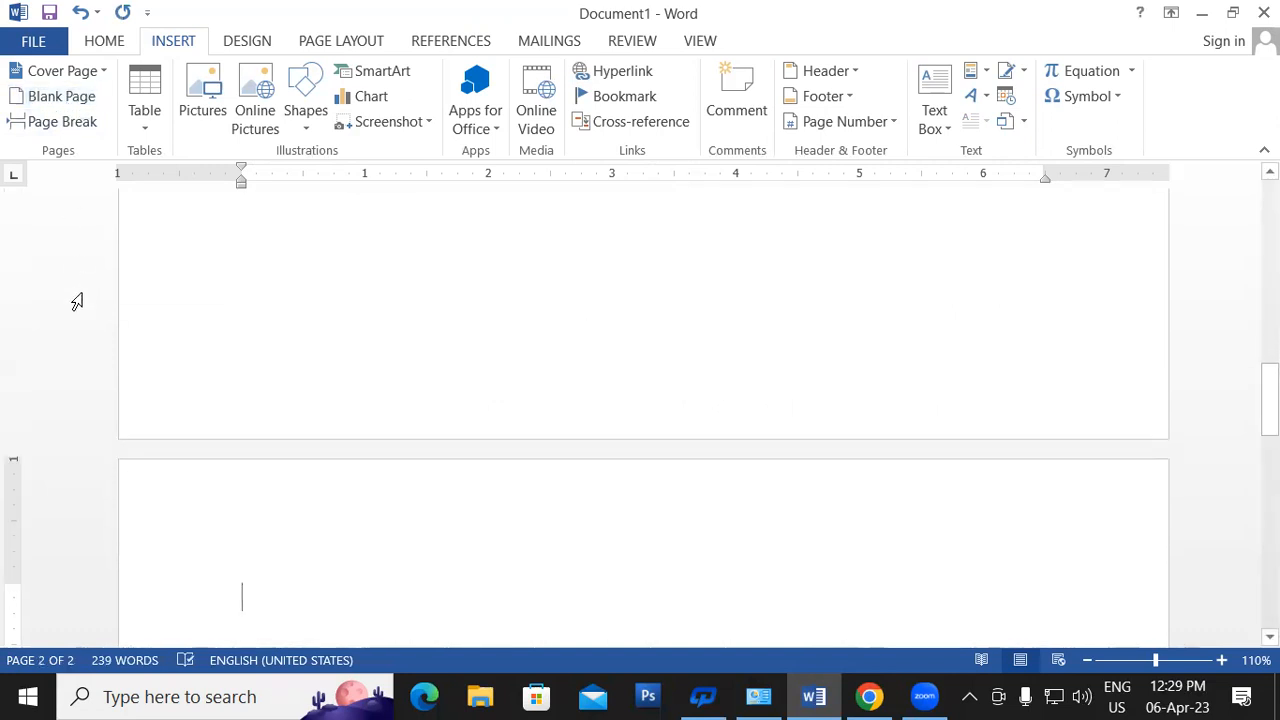
drag(1268, 400, 1229, 227)
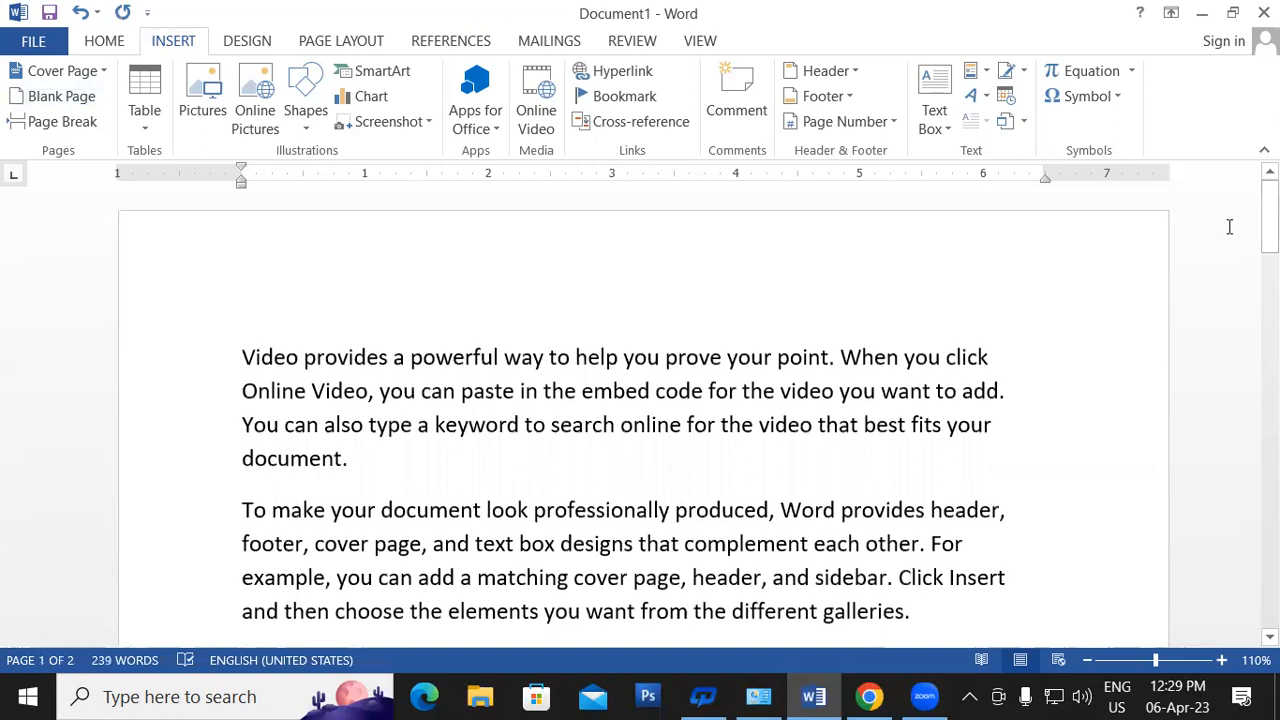
key(ctrl+n)
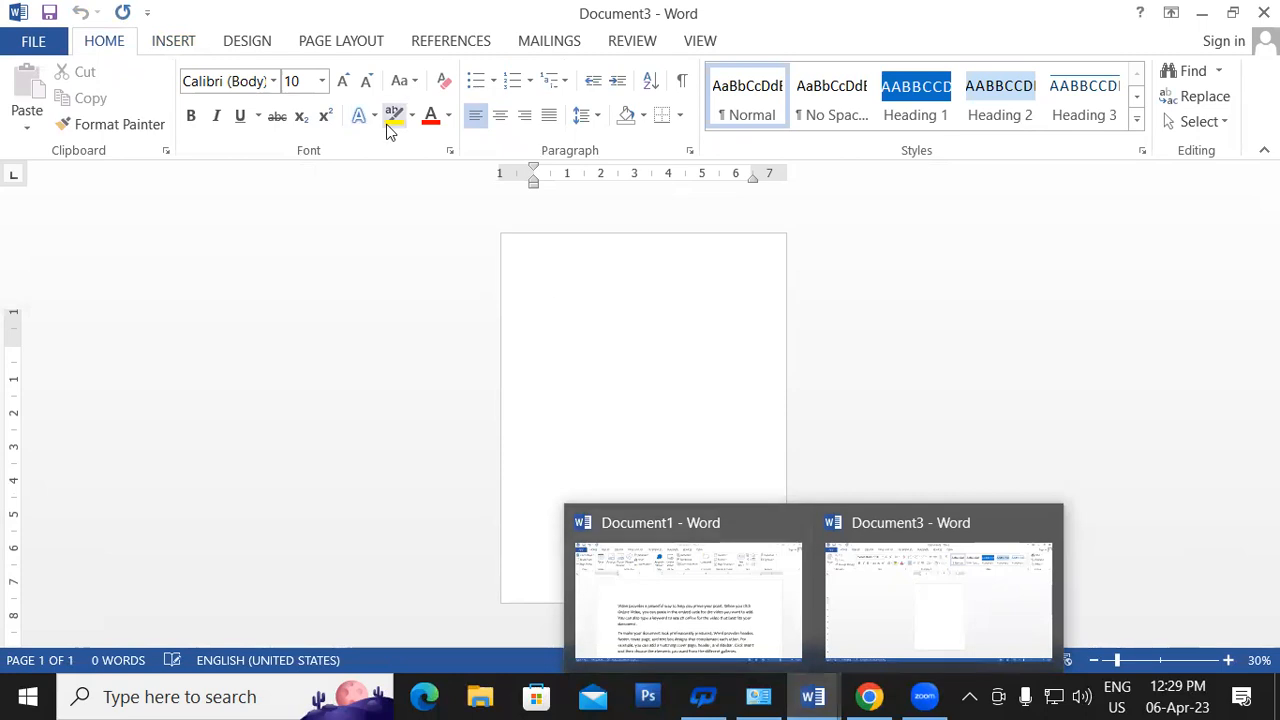
click(35, 42)
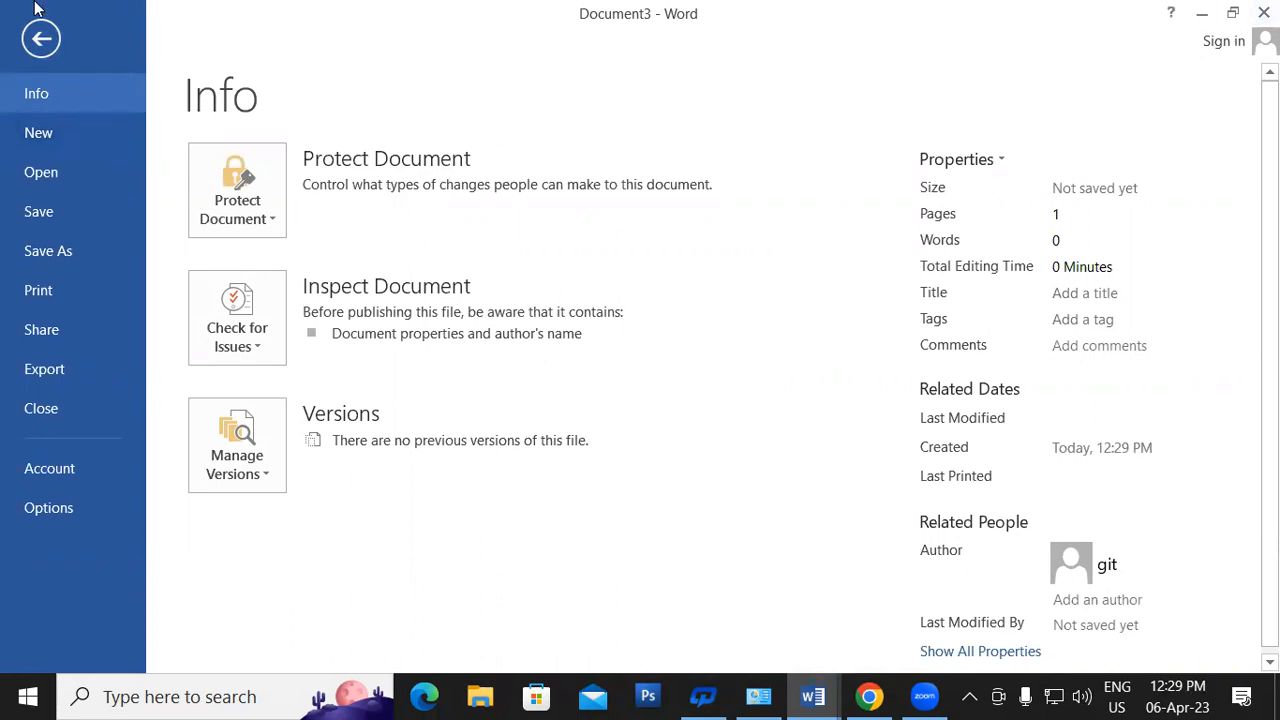
click(41, 38)
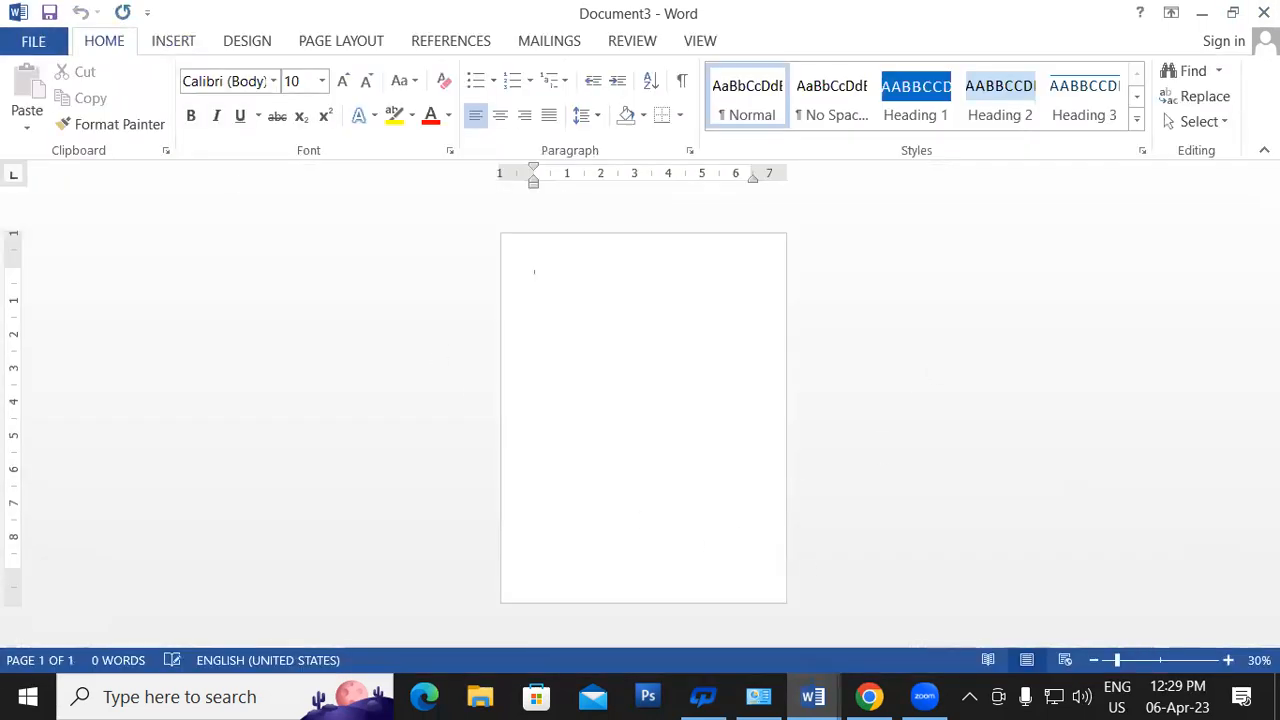
click(1264, 12)
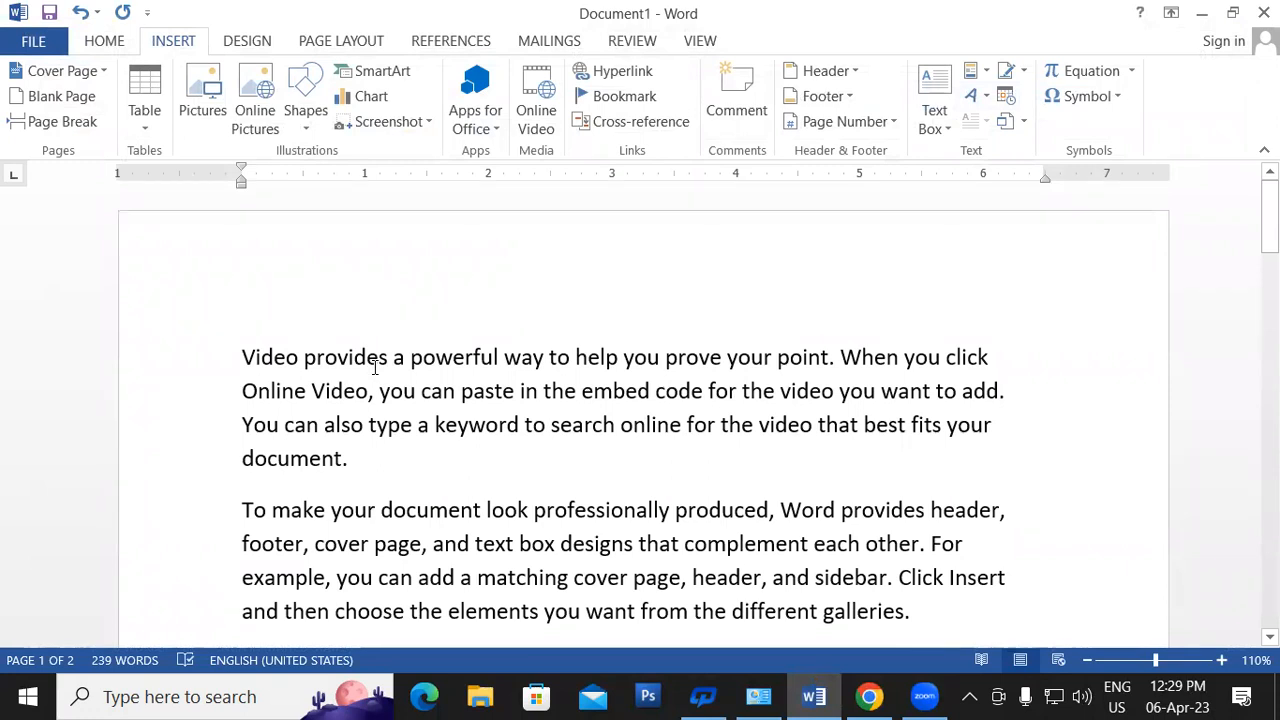
- Save Document1 to the Desktop under the name GTGT
click(30, 41)
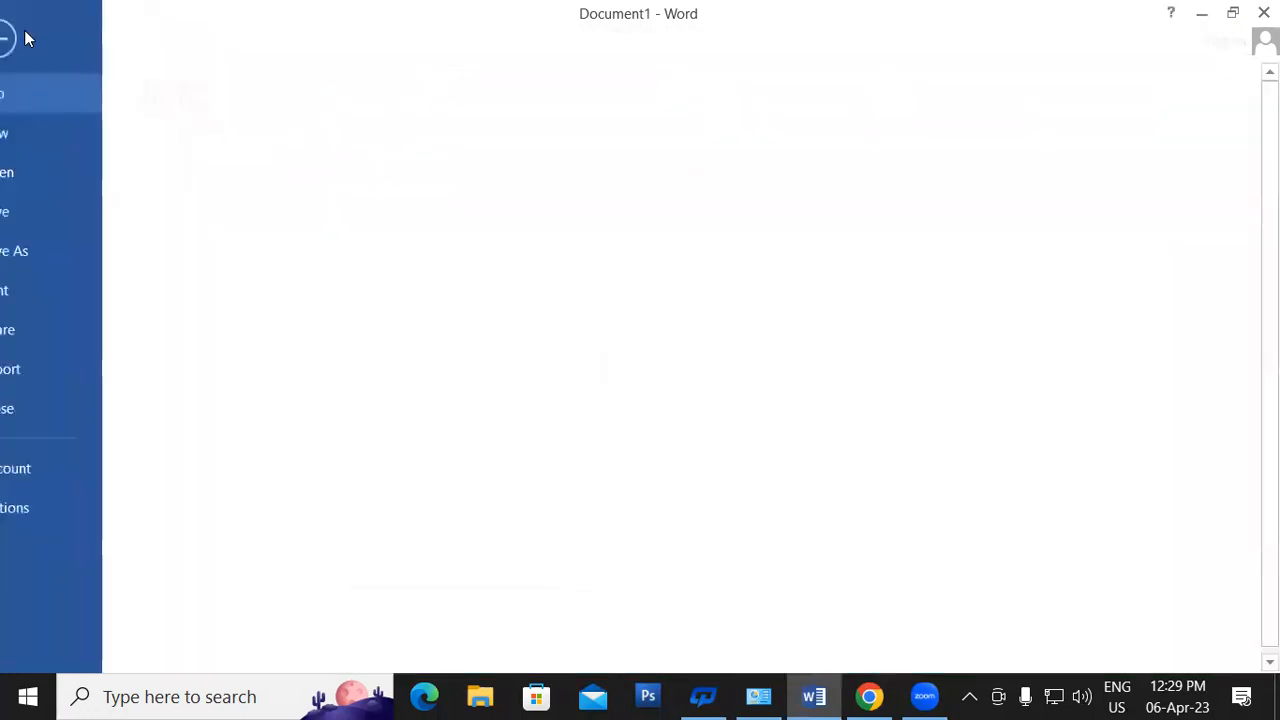
click(51, 214)
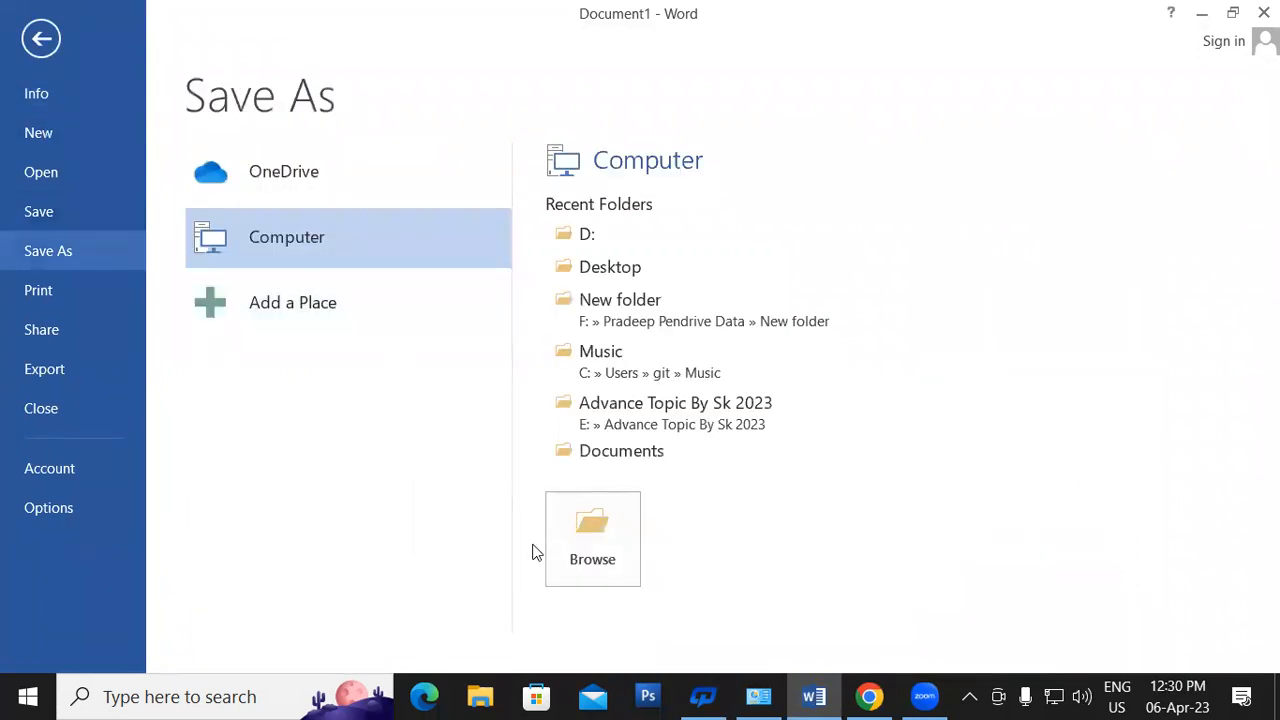
click(590, 540)
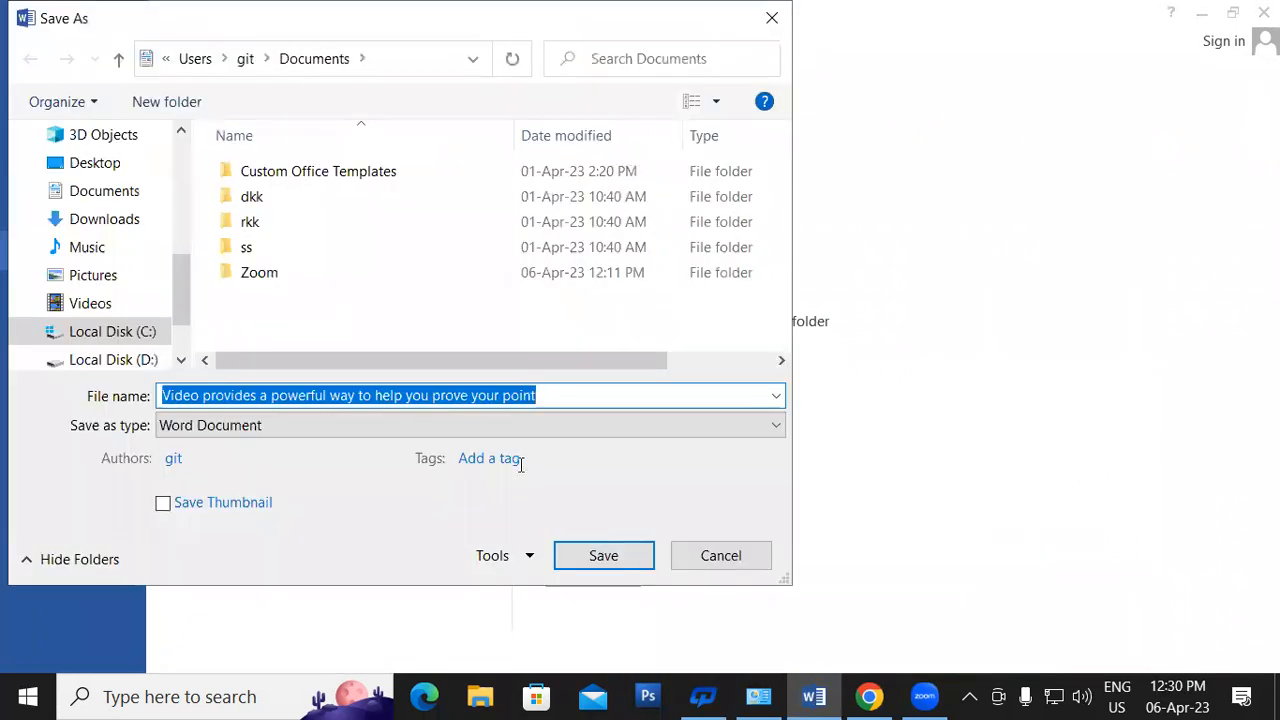
click(94, 163)
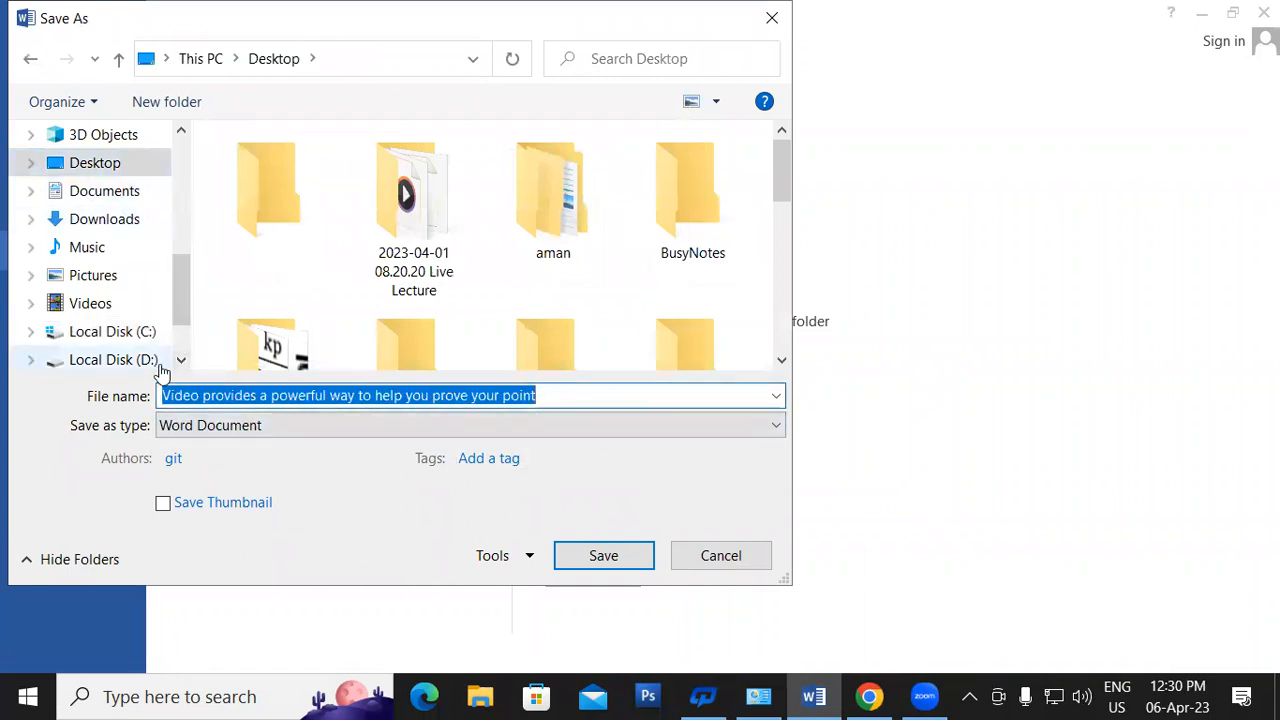
text(GTGT)
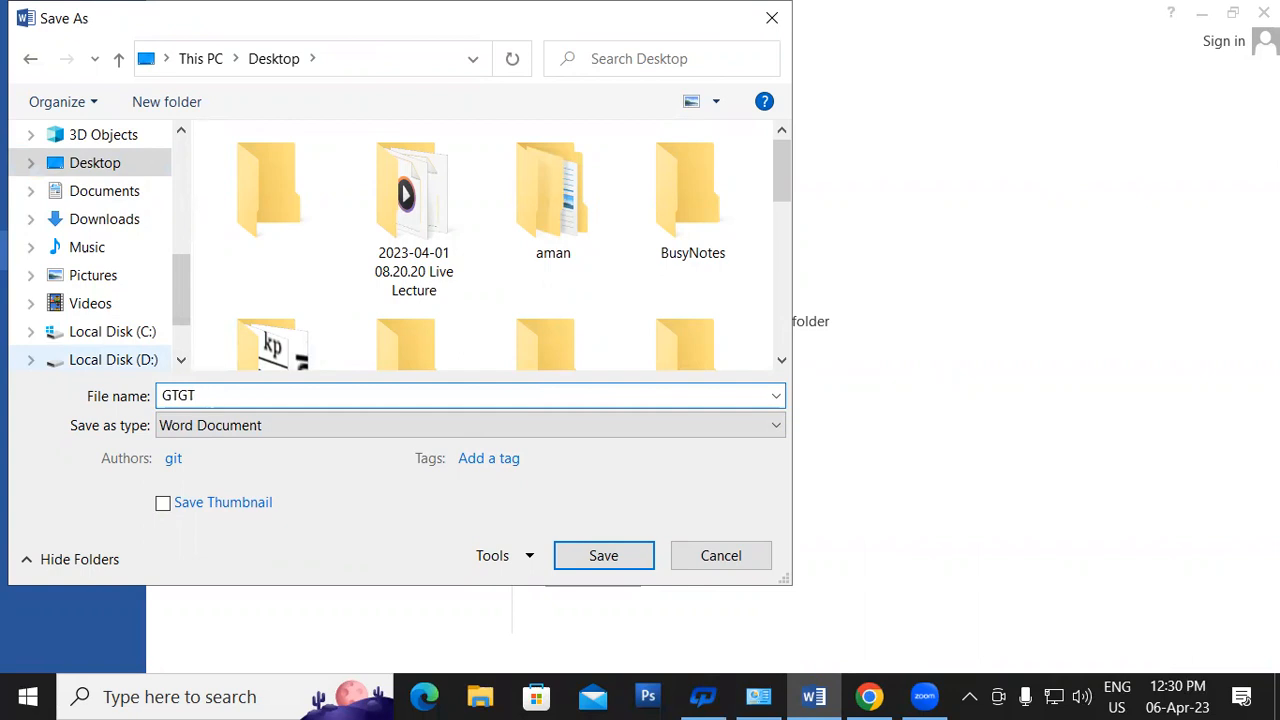
key(Return)
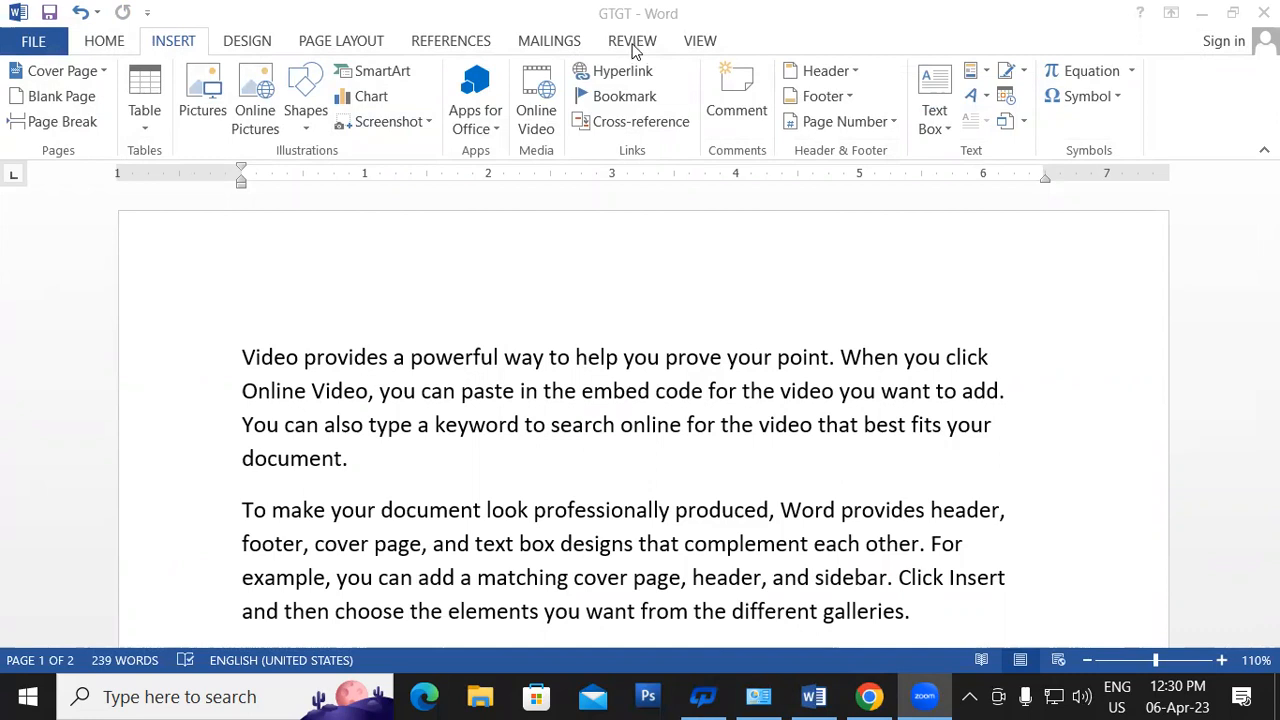
- Close Word and reopen the GTGT file from the desktop
click(1263, 12)
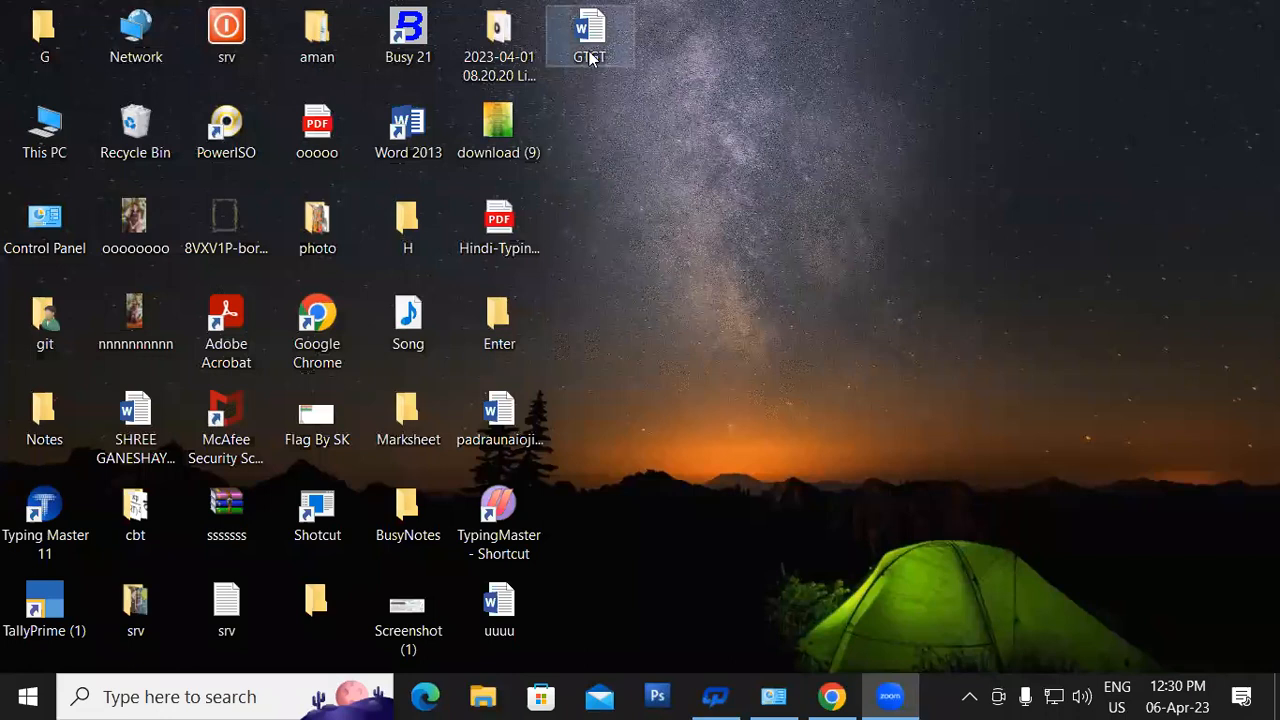
click(591, 47)
double_click(591, 47)
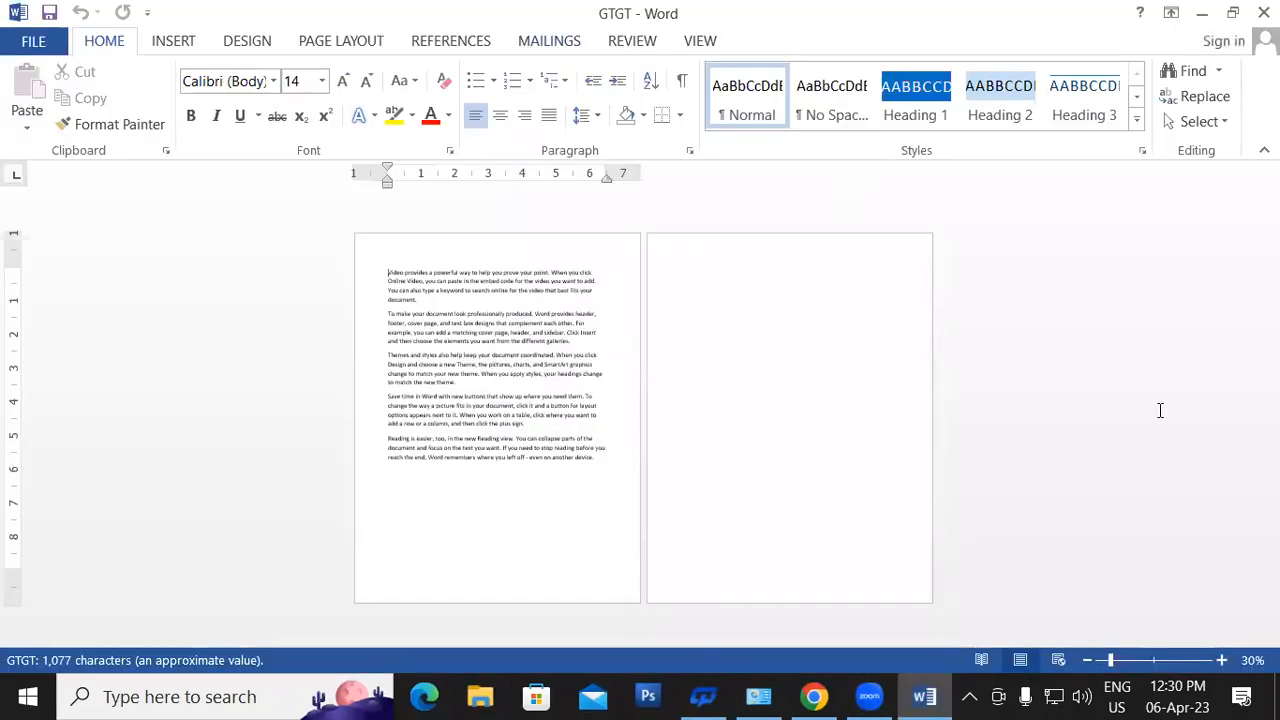
- Zoom the document to 100% and show GTGT's file Info page
click(1221, 660)
click(1221, 660)
click(1221, 660)
click(1221, 660)
click(1221, 660)
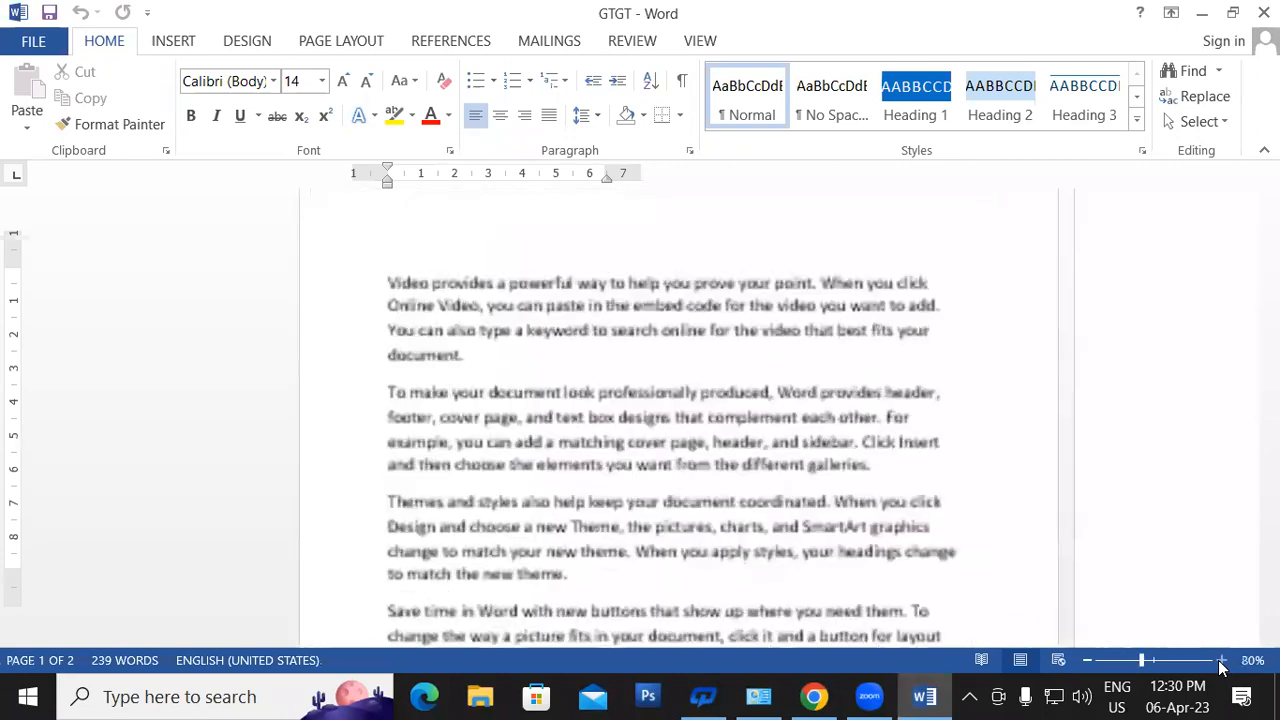
click(1221, 660)
click(1221, 660)
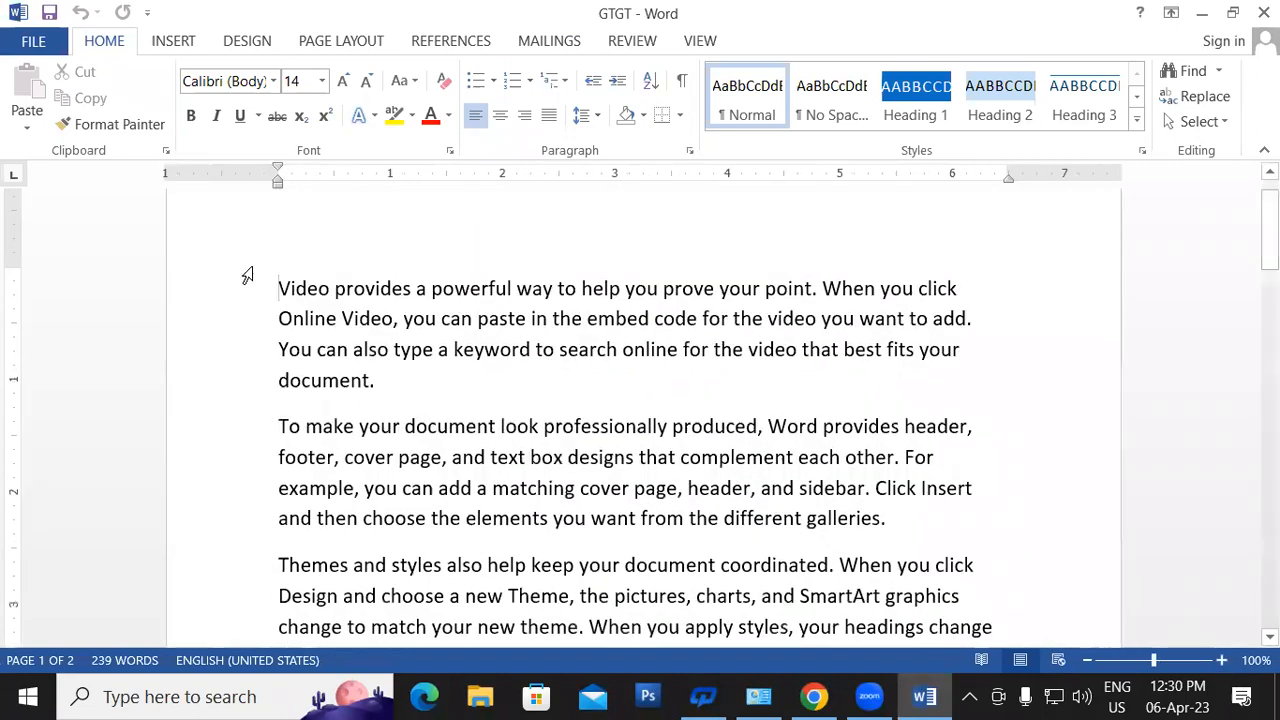
click(30, 40)
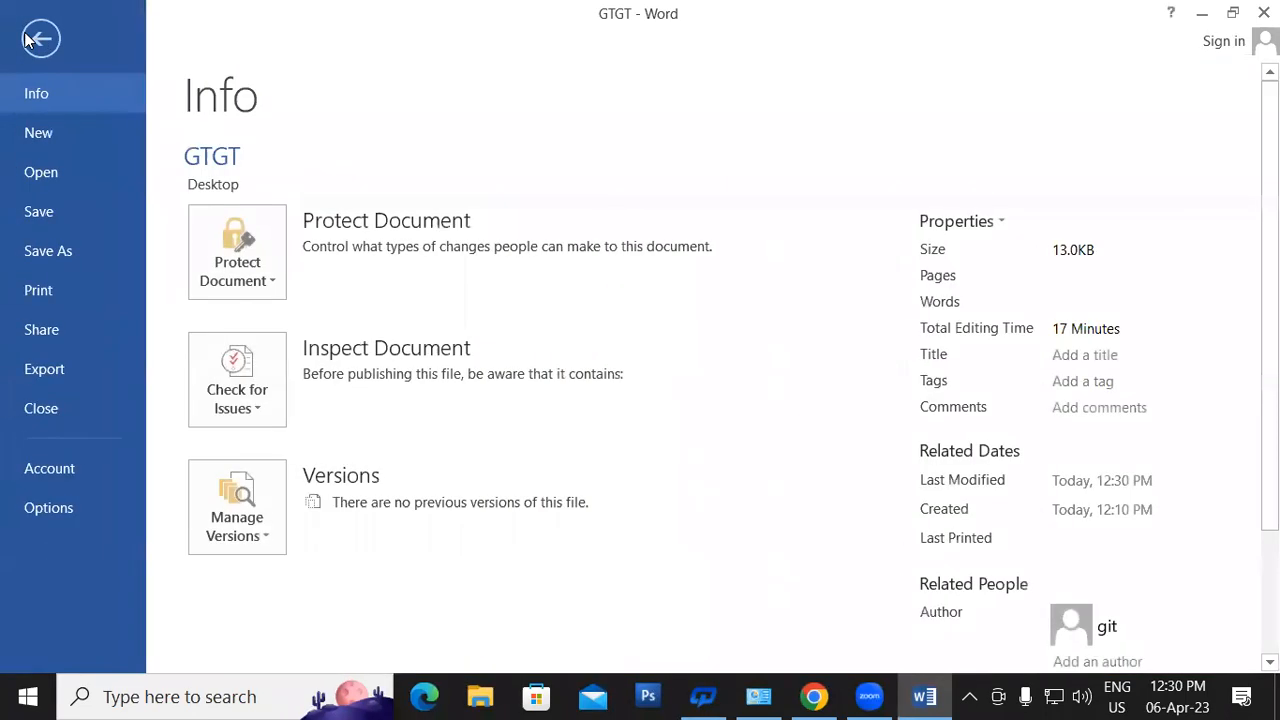
- Encrypt GTGT with a password, entering it twice, and return to the document
click(231, 256)
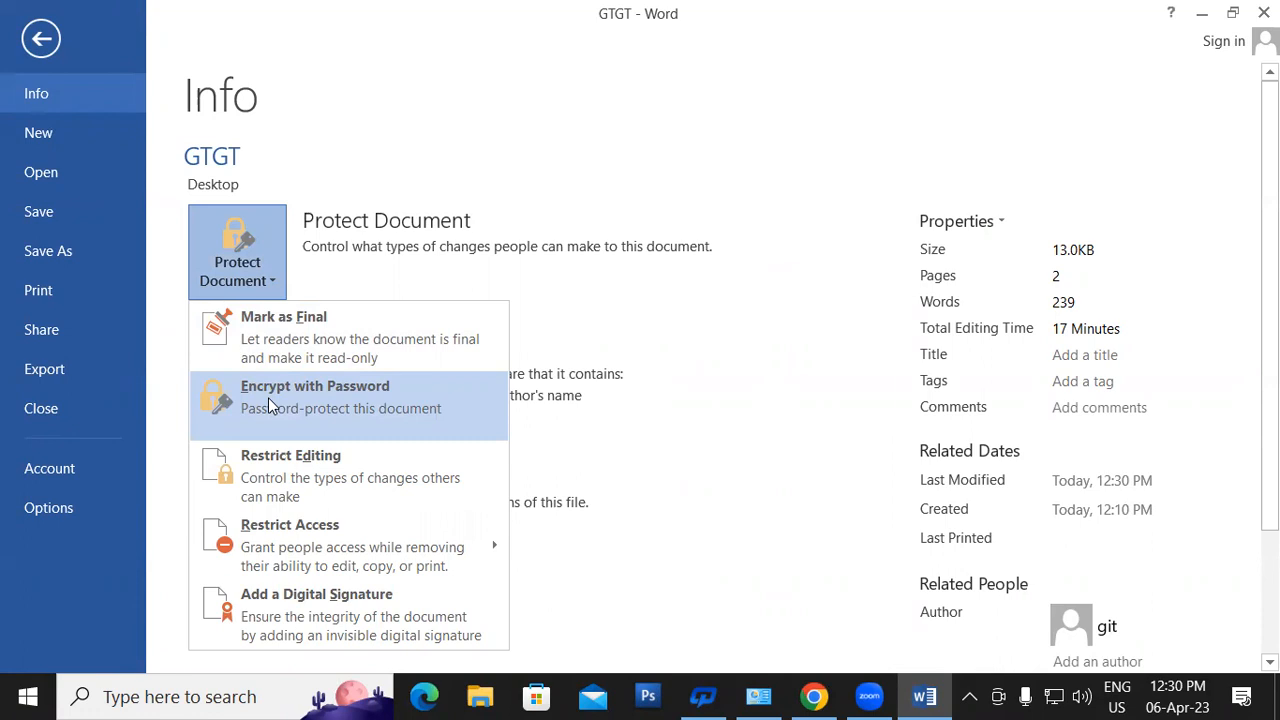
click(268, 397)
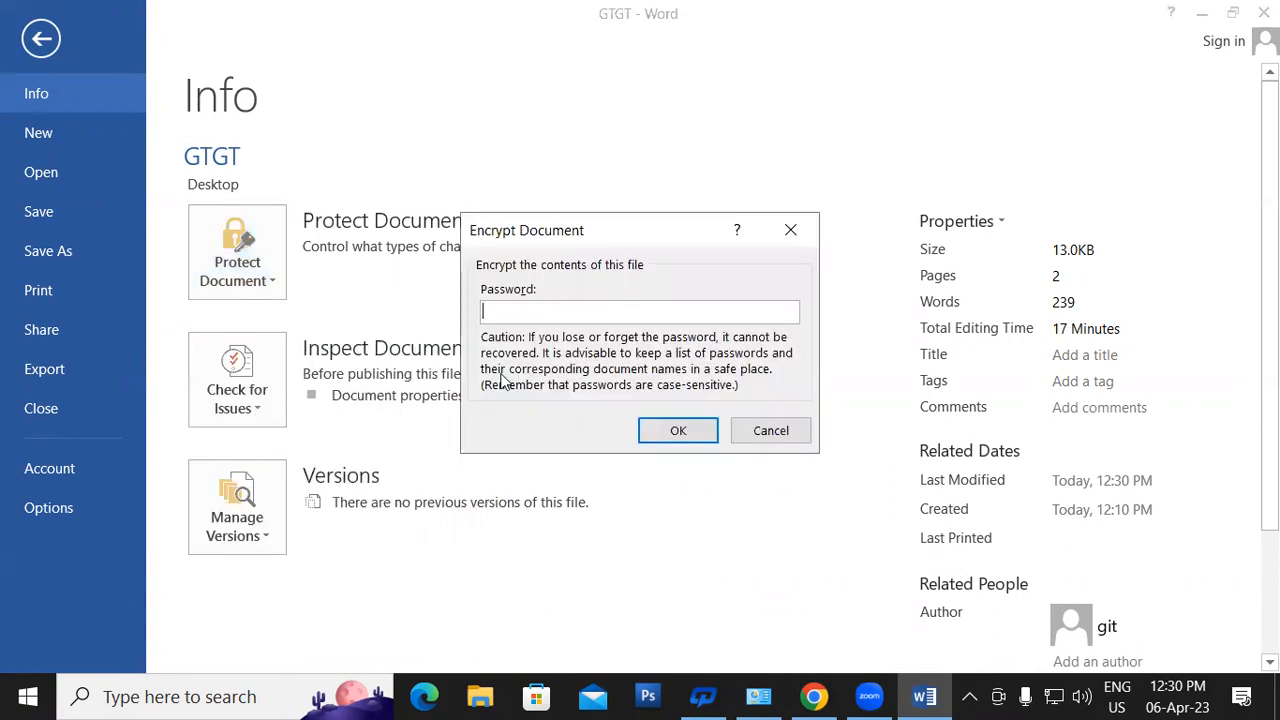
text(123)
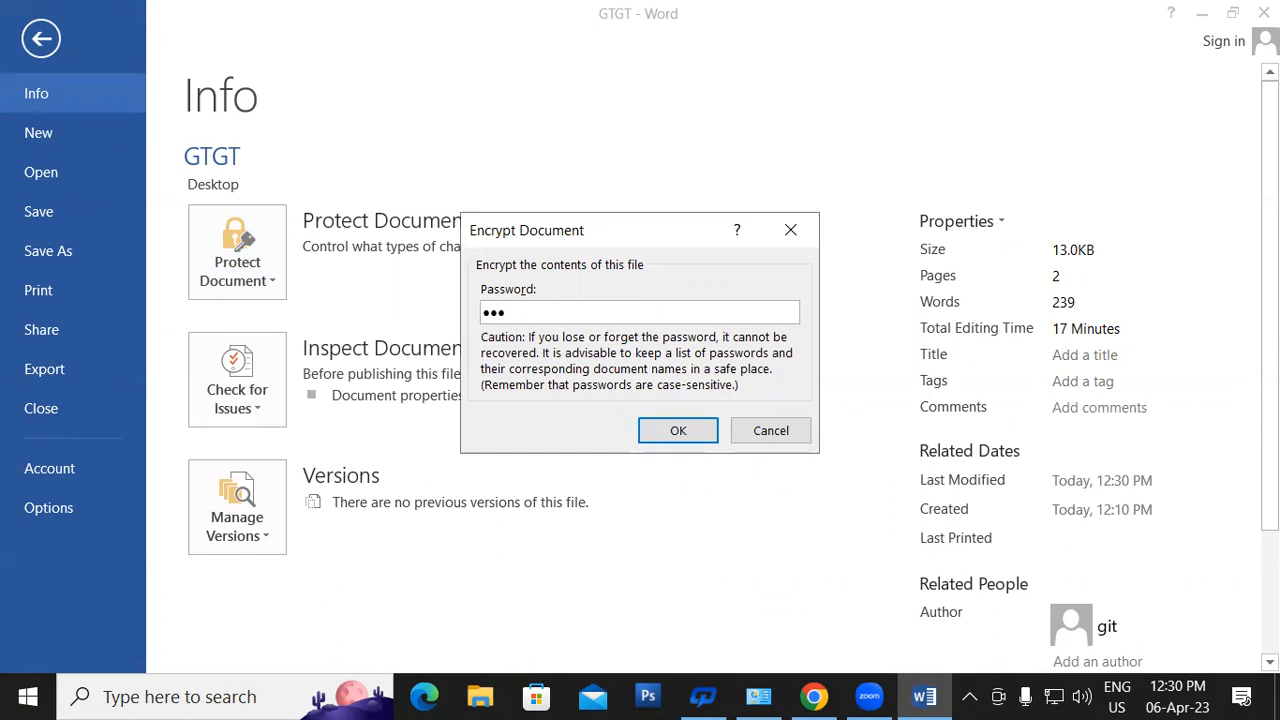
click(700, 430)
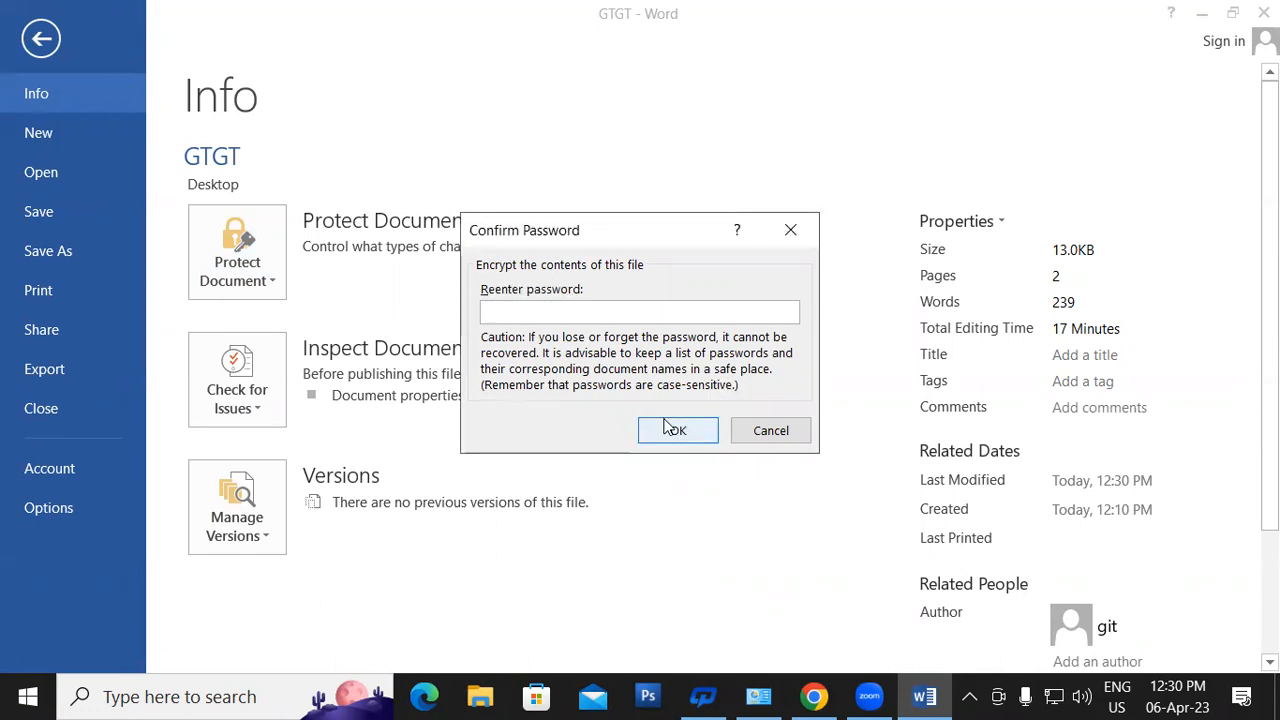
text(123)
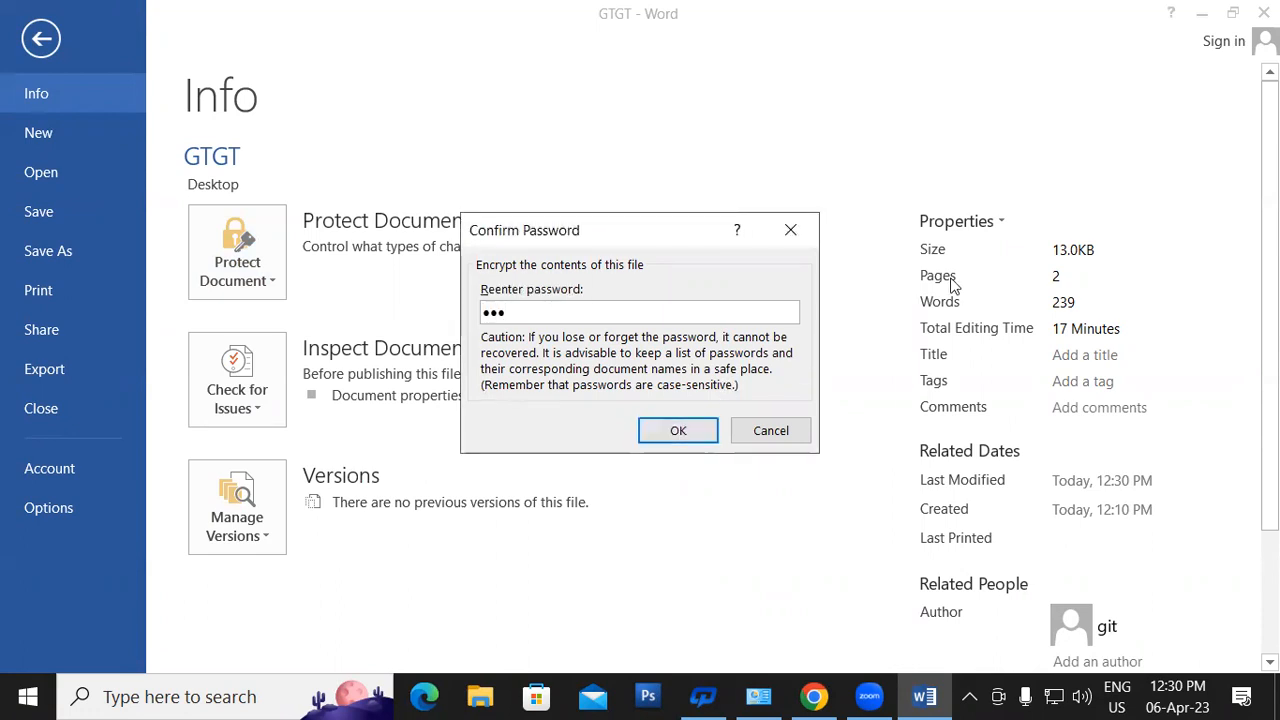
click(678, 430)
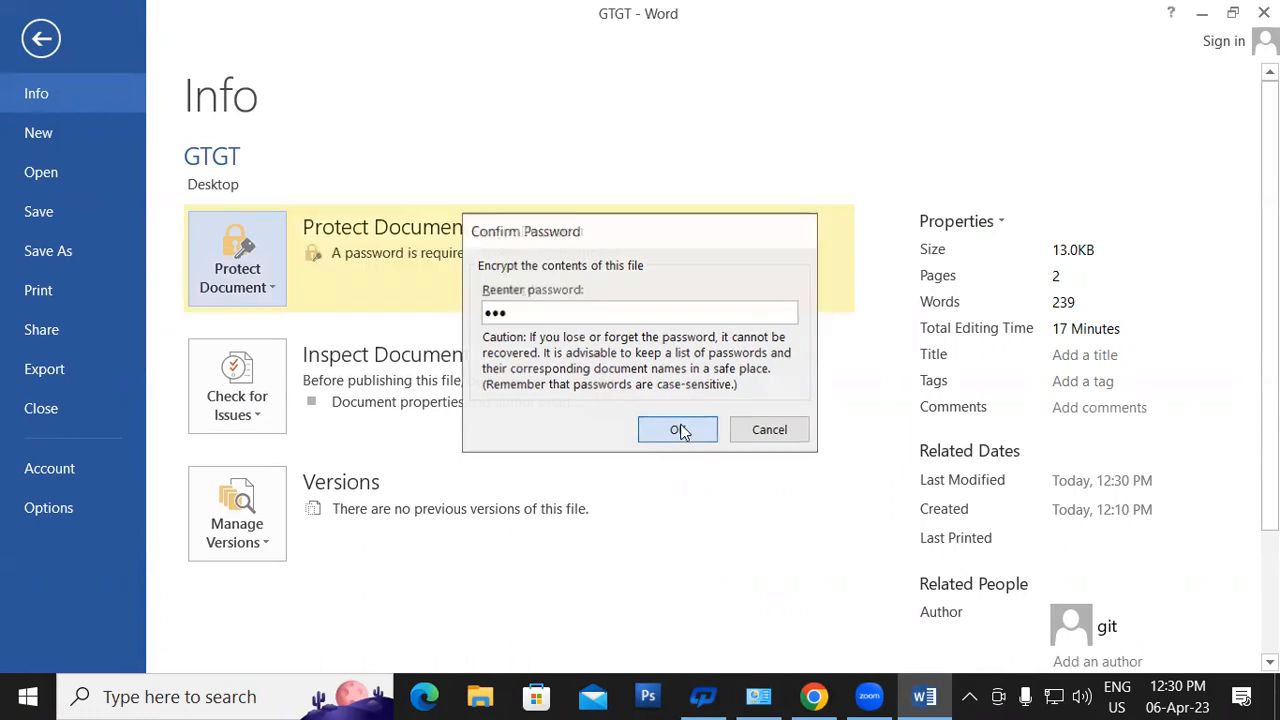
click(55, 40)
- Save the encrypted GTGT, reopen it from the desktop with its password, then close it
click(49, 13)
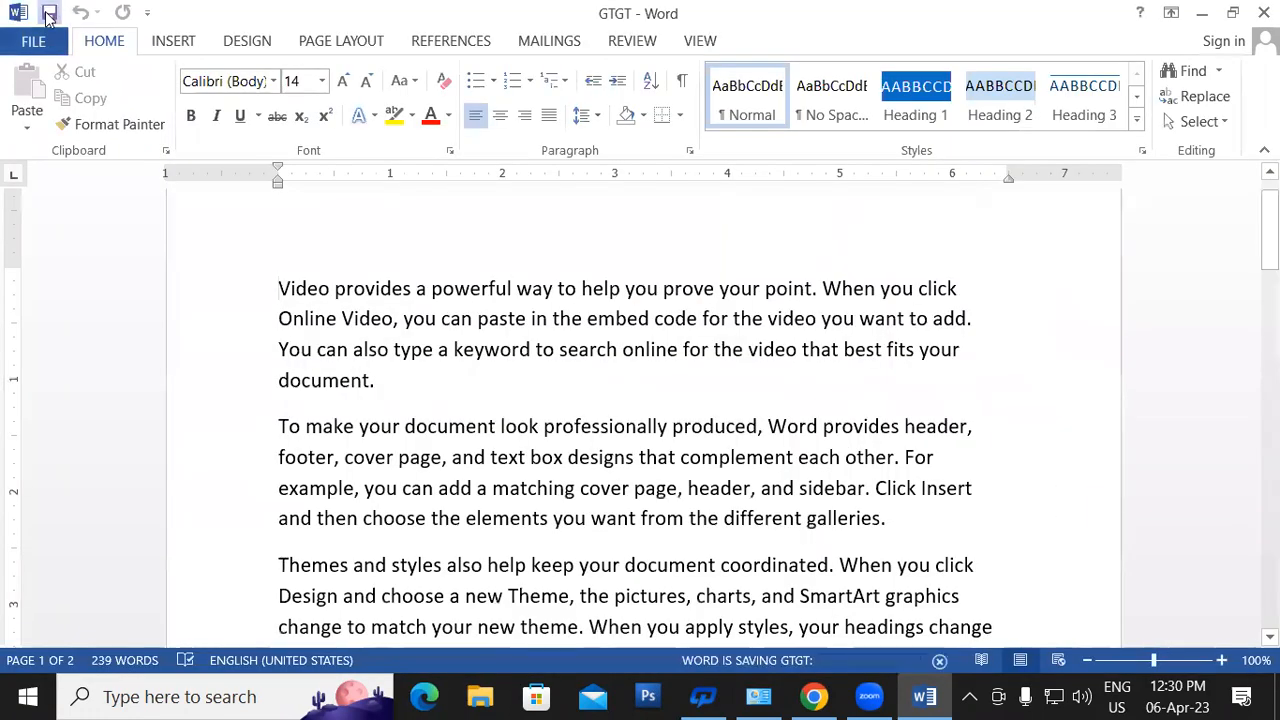
click(1264, 13)
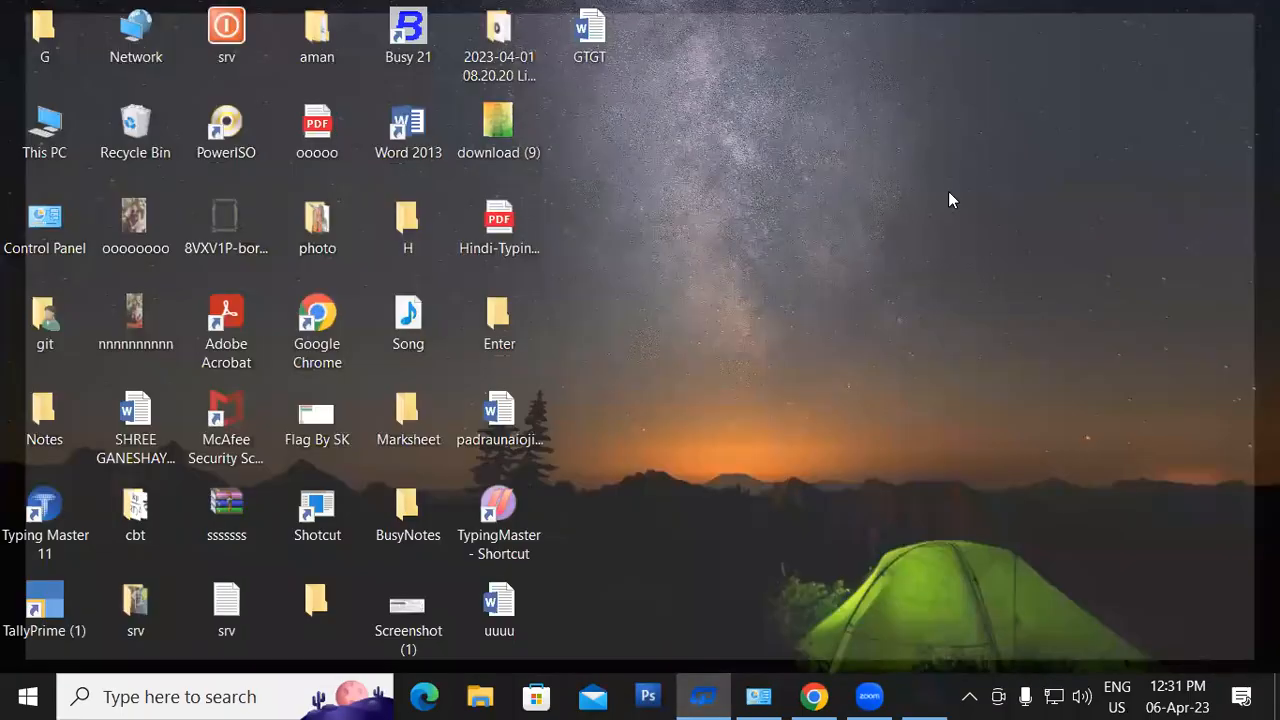
double_click(598, 25)
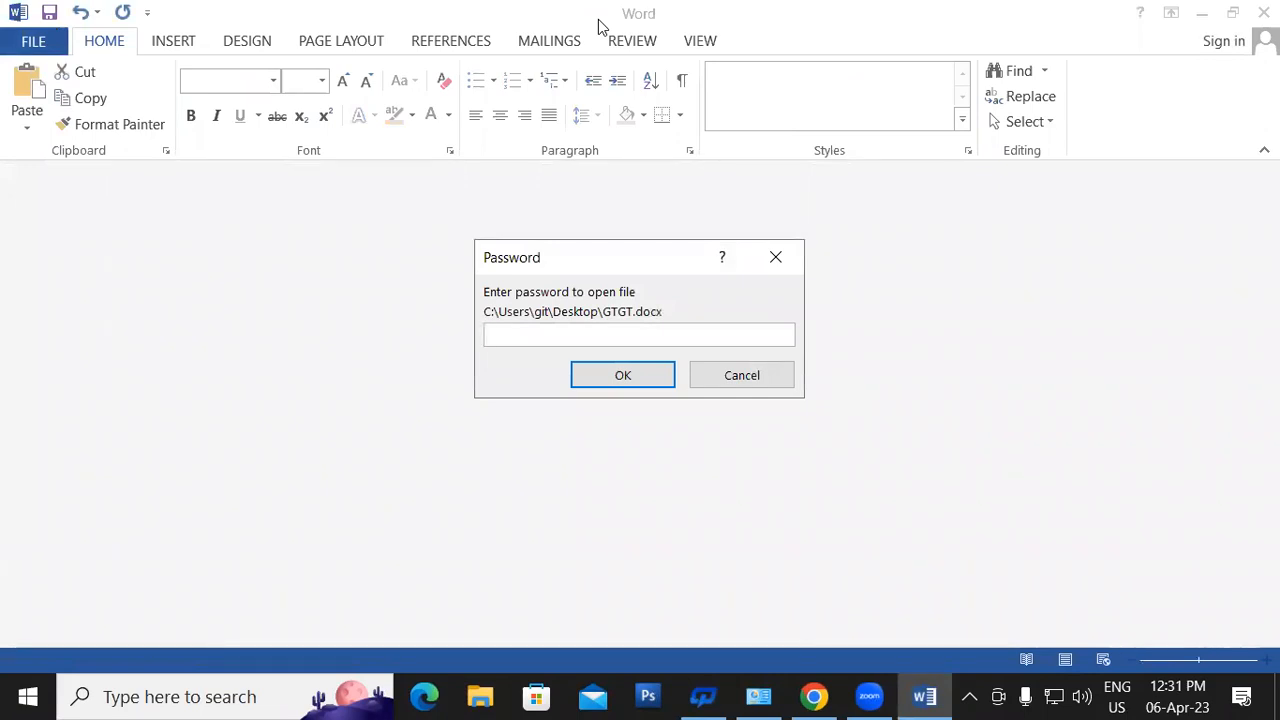
text(123)
key(Return)
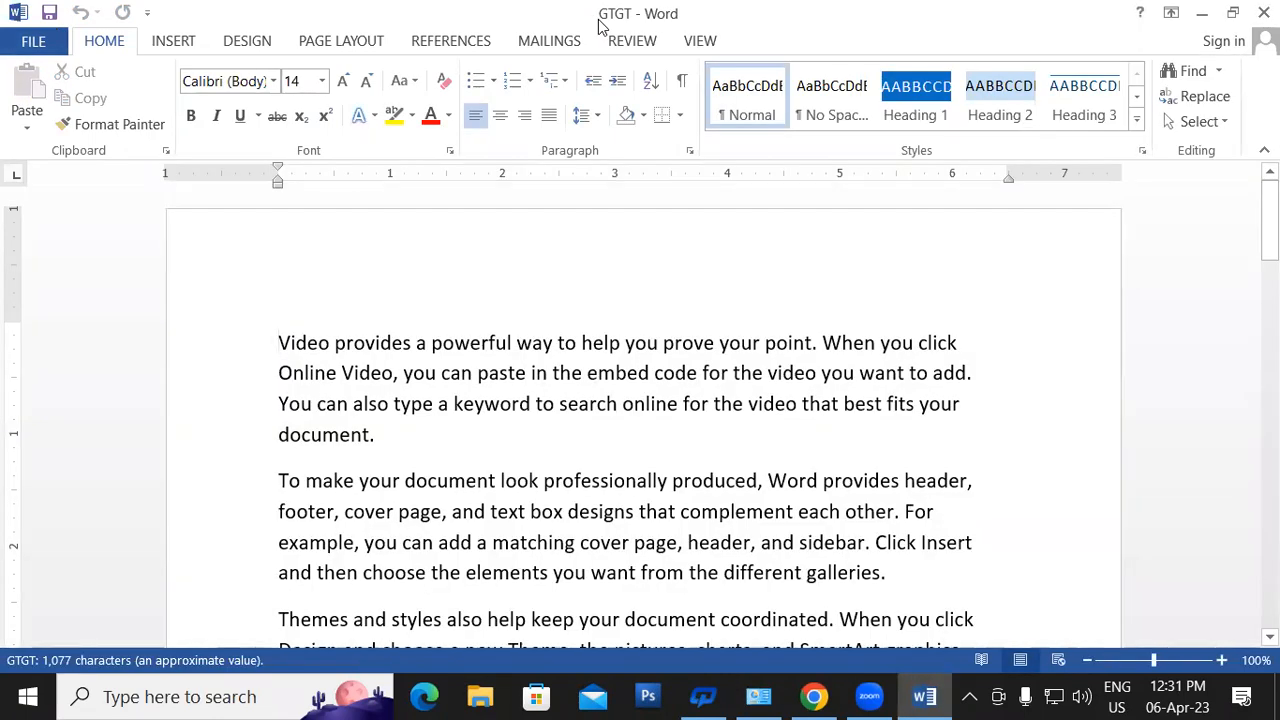
click(1264, 13)
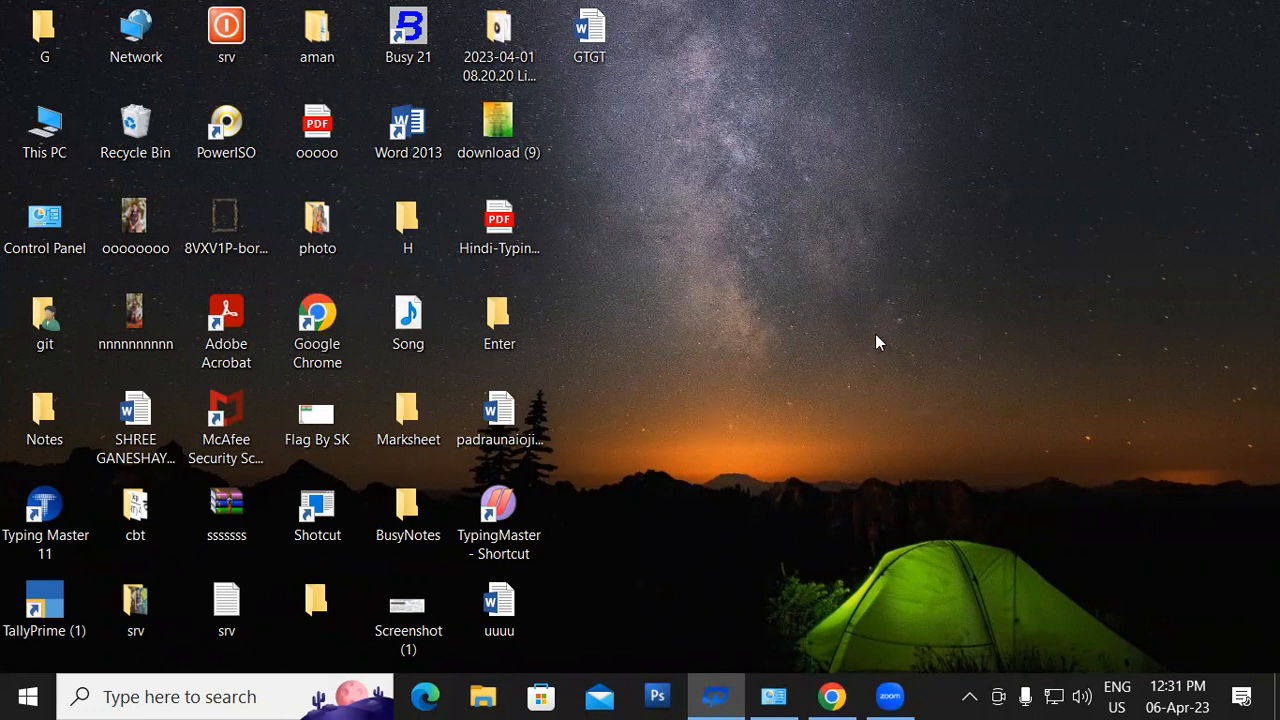
- Restore the Chrome window showing the Zoom Post Attendee page over the desktop
mouse_move(823, 697)
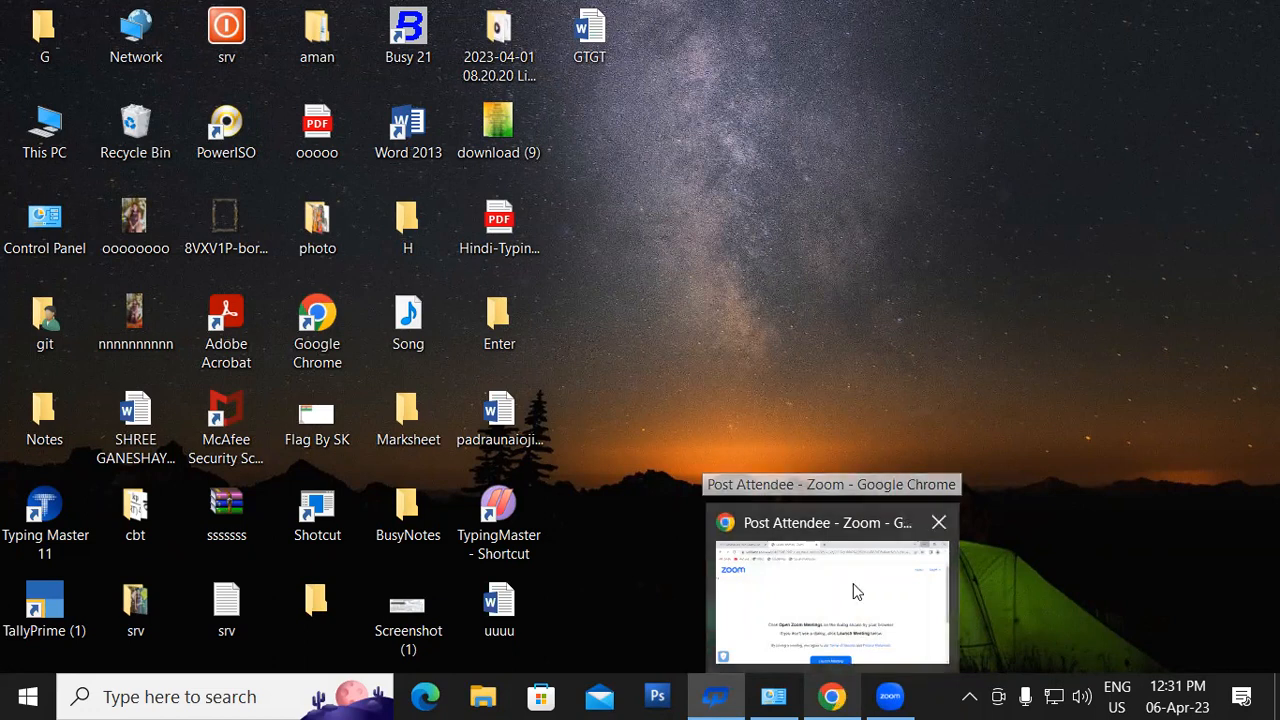
click(1016, 103)
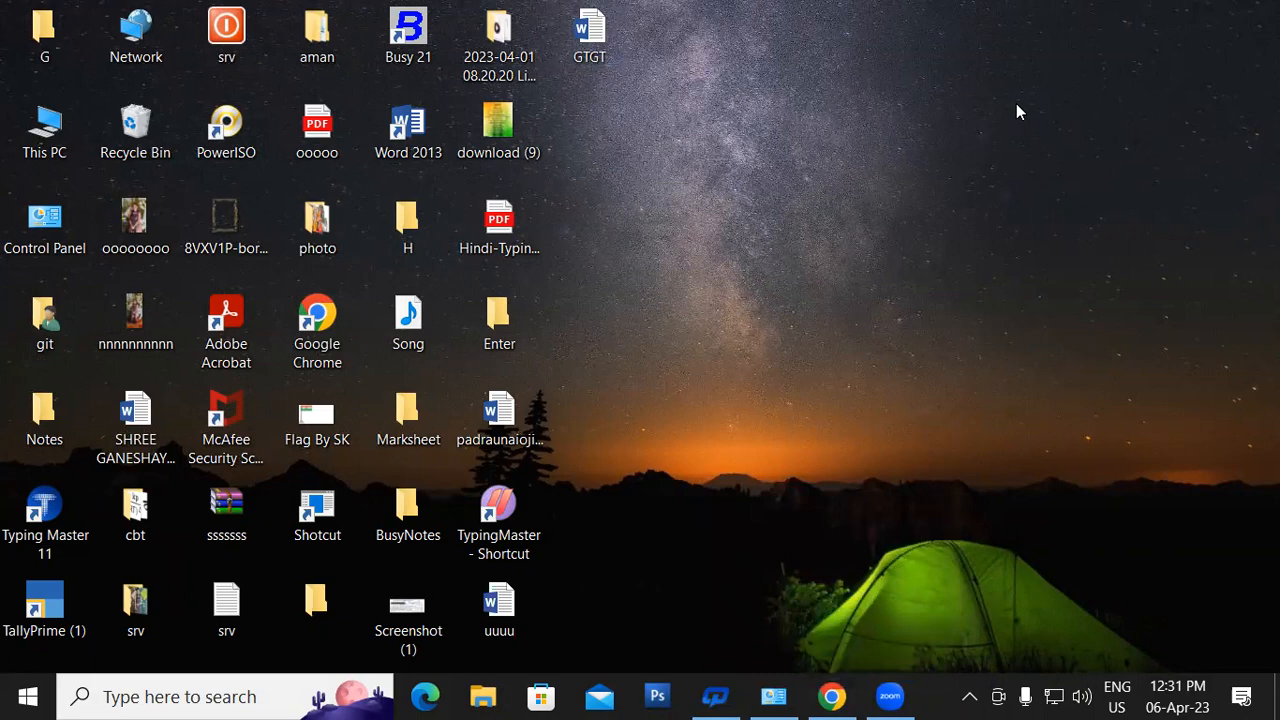
click(834, 698)
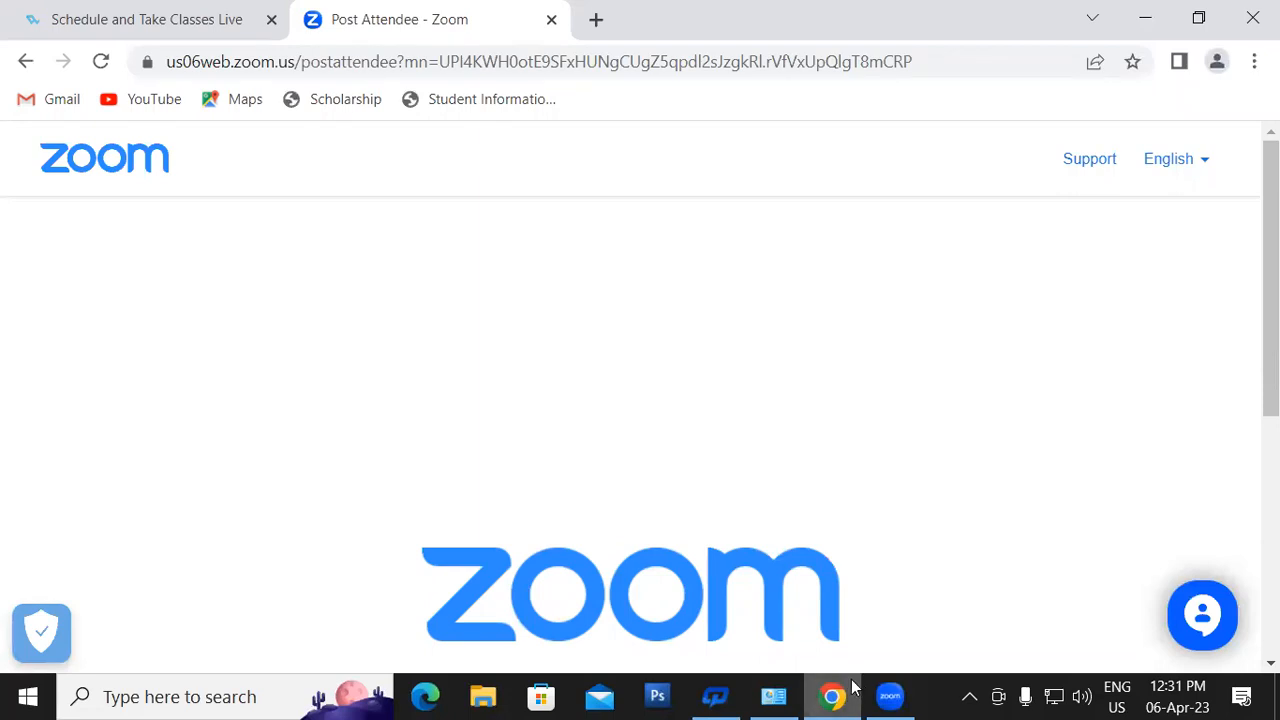
mouse_move(855, 697)
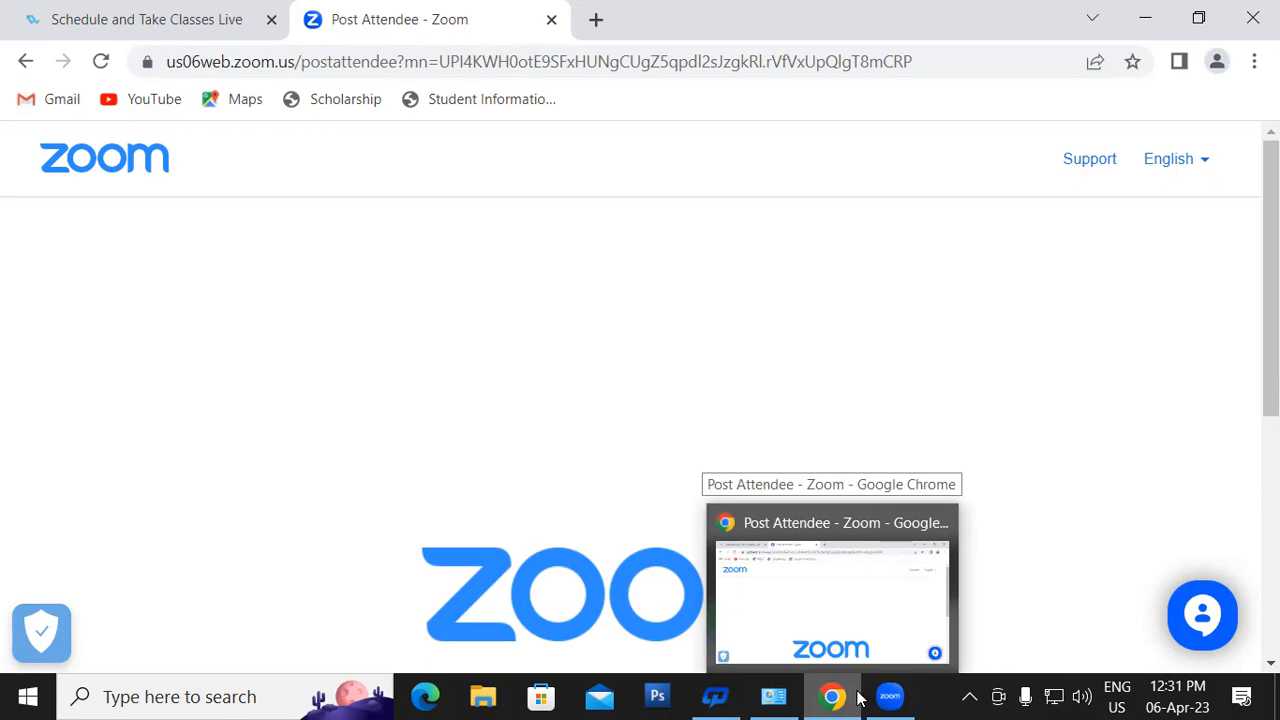
- In a new Chrome tab, search Google for 'LOSS MY PASS'
click(602, 31)
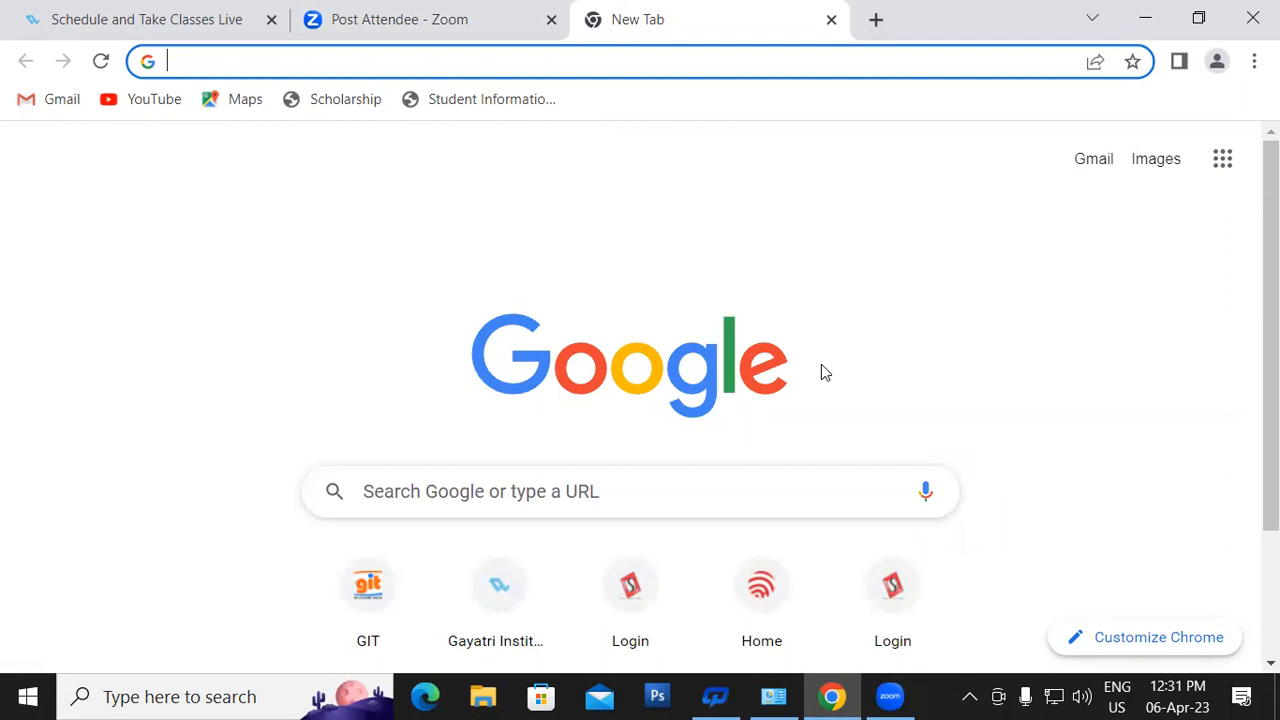
text(LOD)
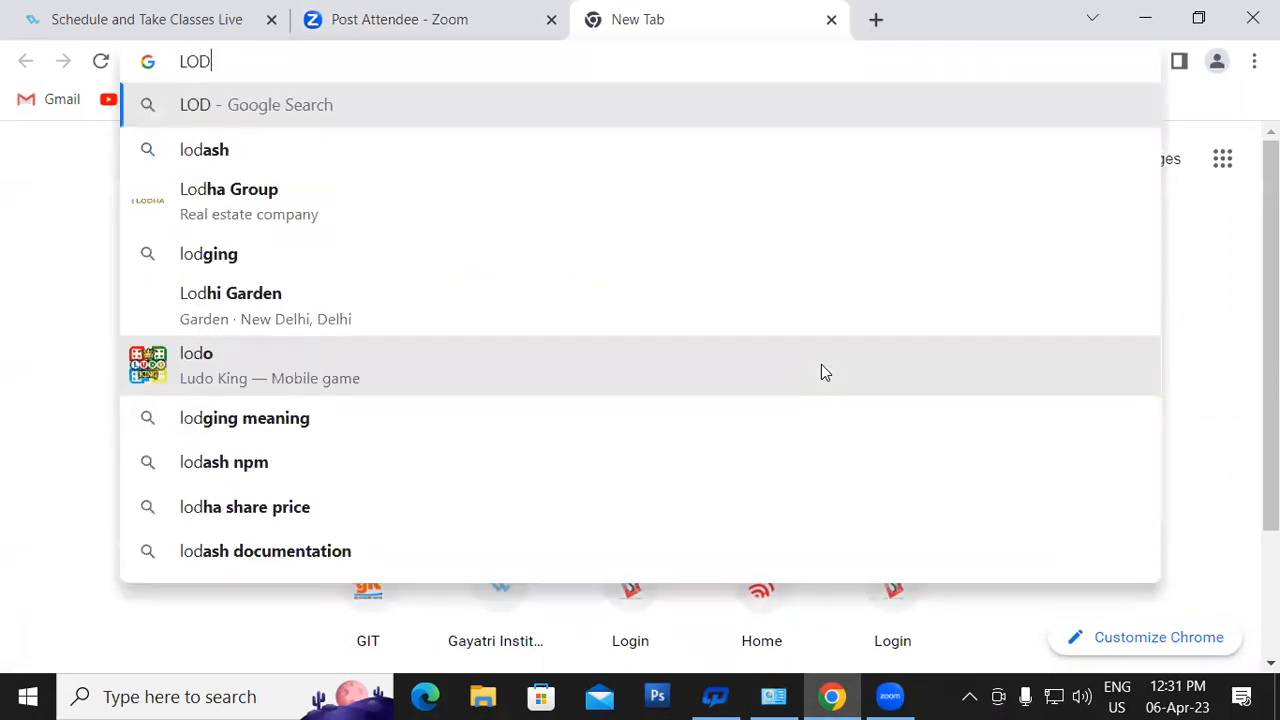
text(=S)
key(BackSpace)
key(BackSpace)
key(BackSpace)
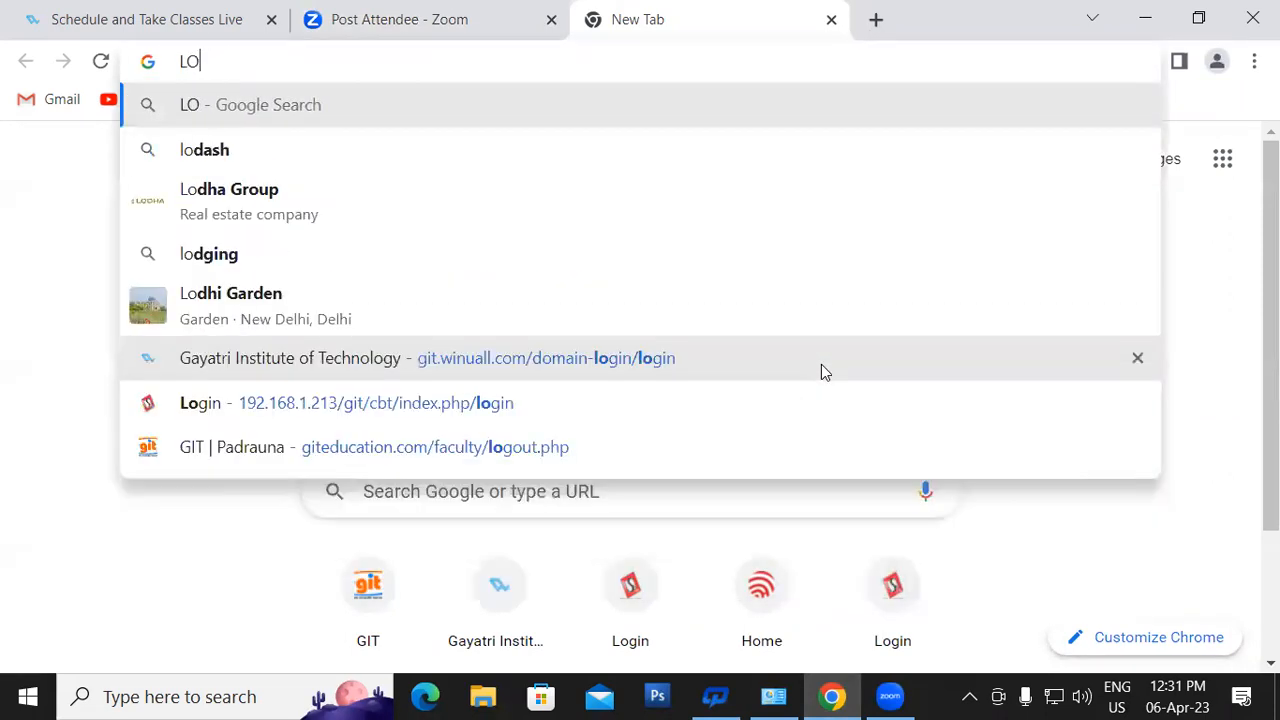
text(SS )
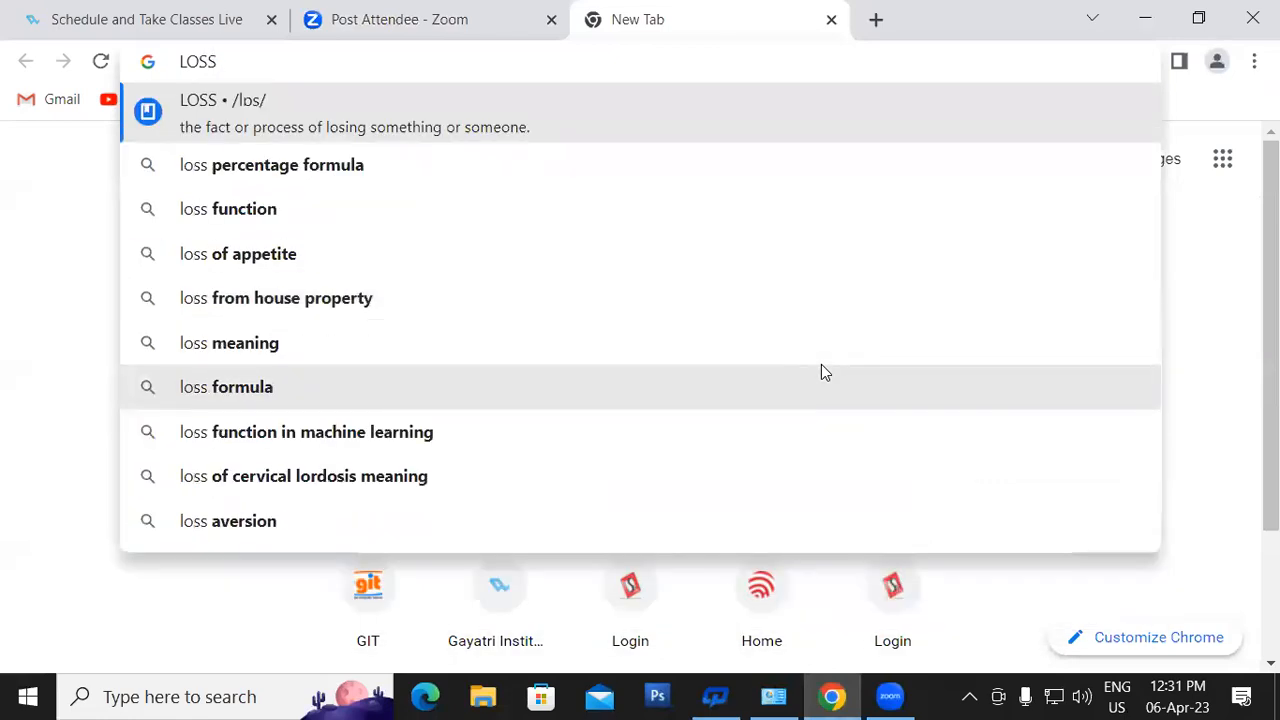
text(MY)
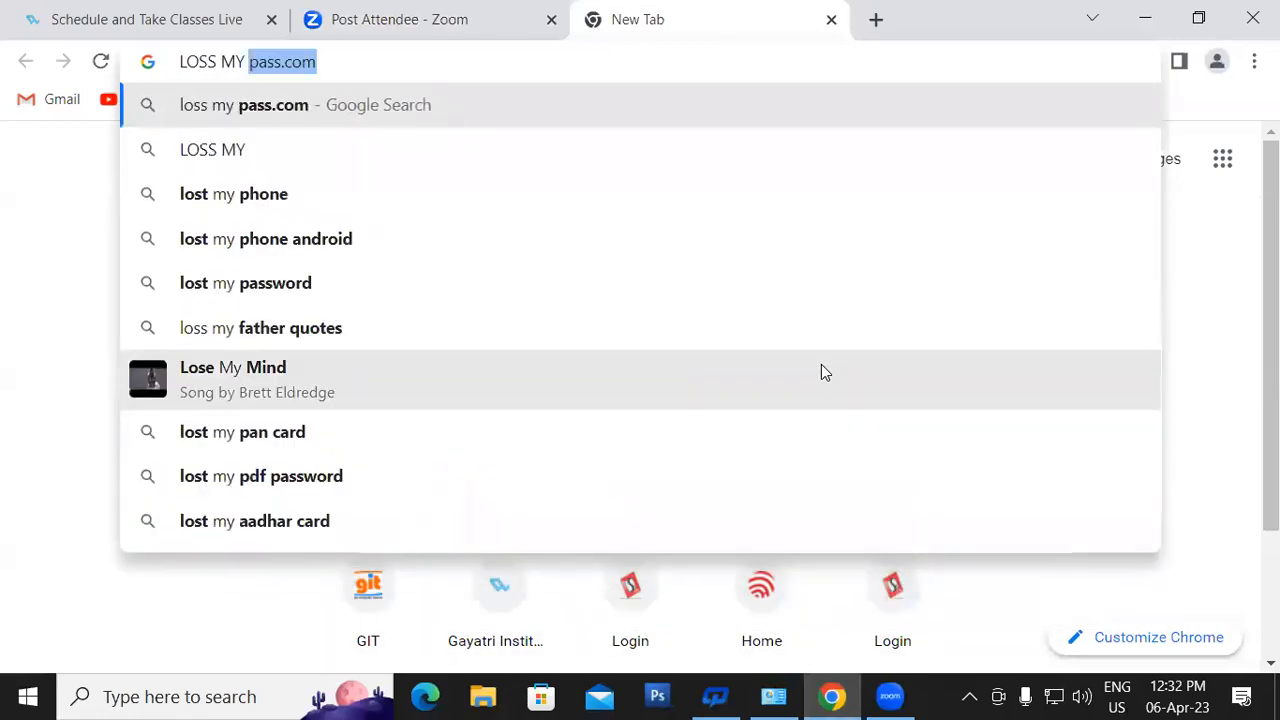
text( PASS)
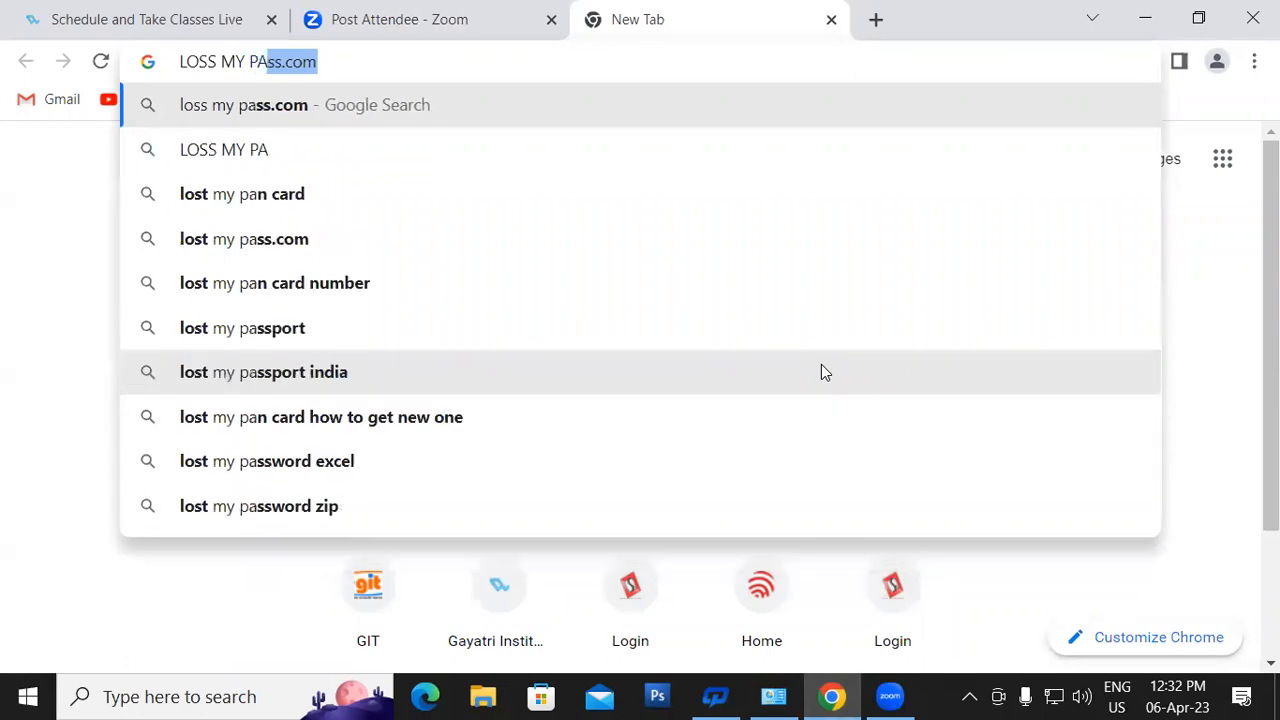
key(Delete)
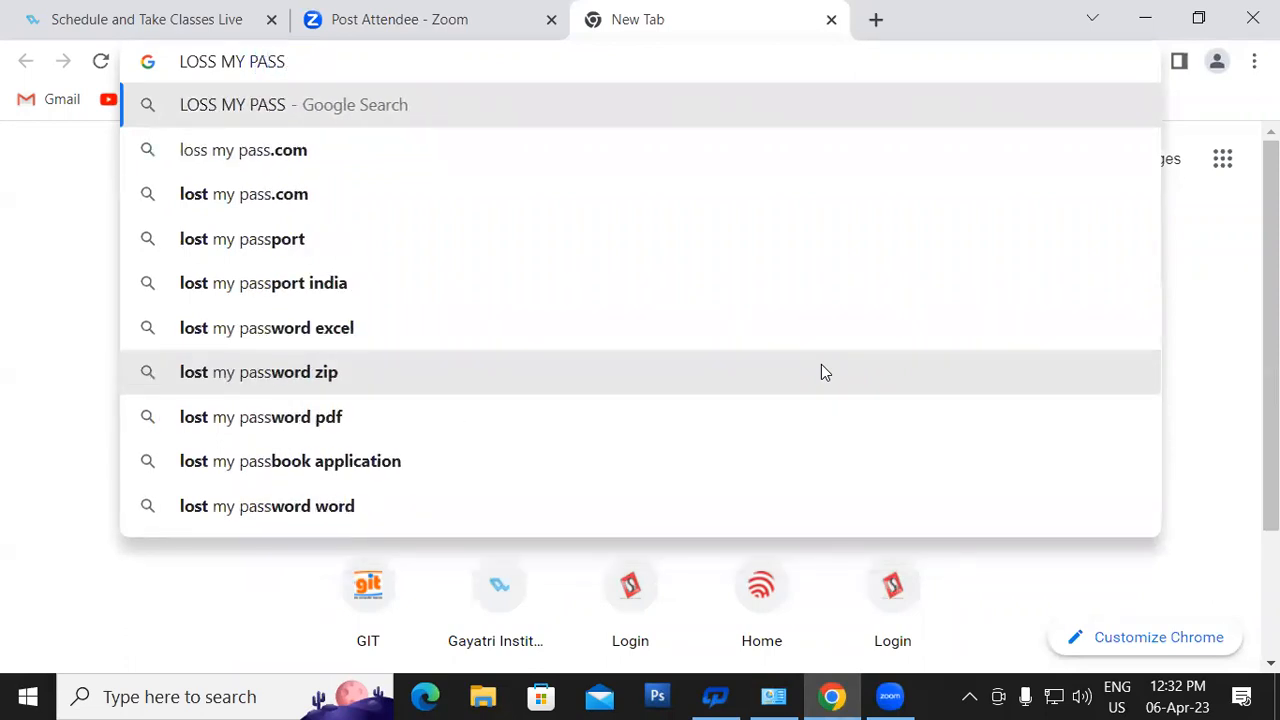
key(Return)
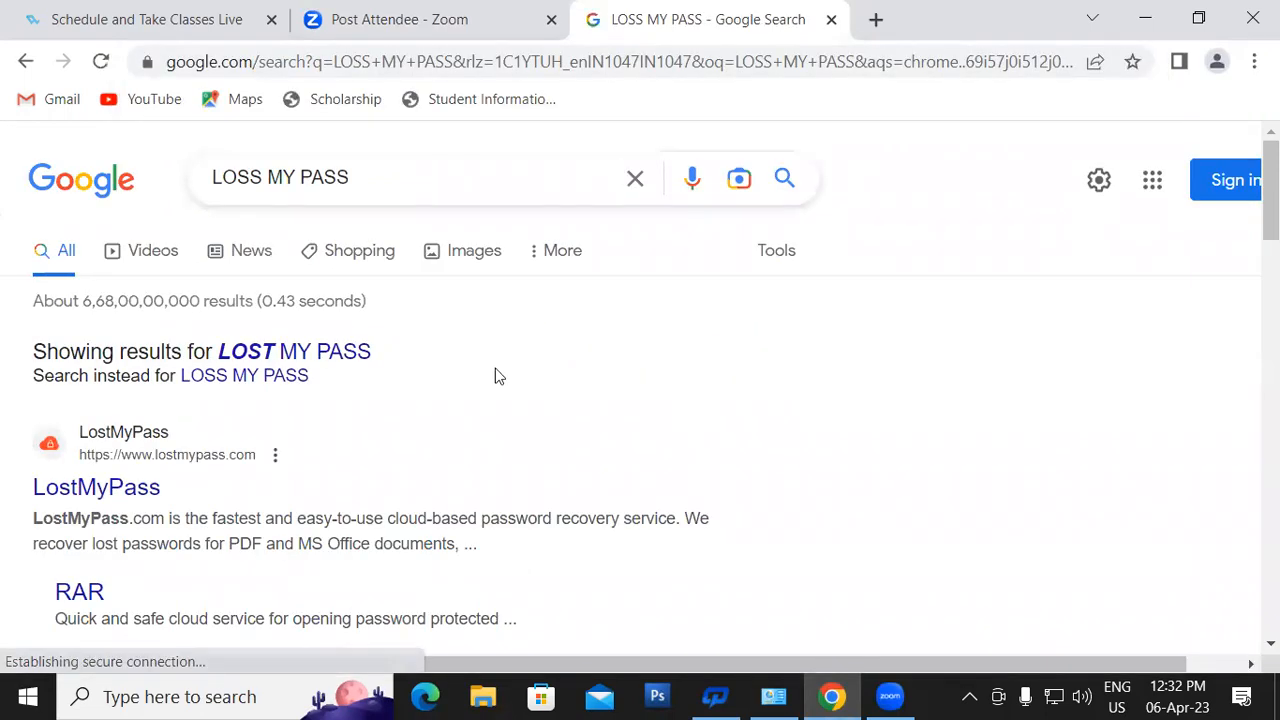
scroll(134, 309, down, 2)
- Open LostMyPass from the results and go to its MS Office Word recovery page
click(104, 322)
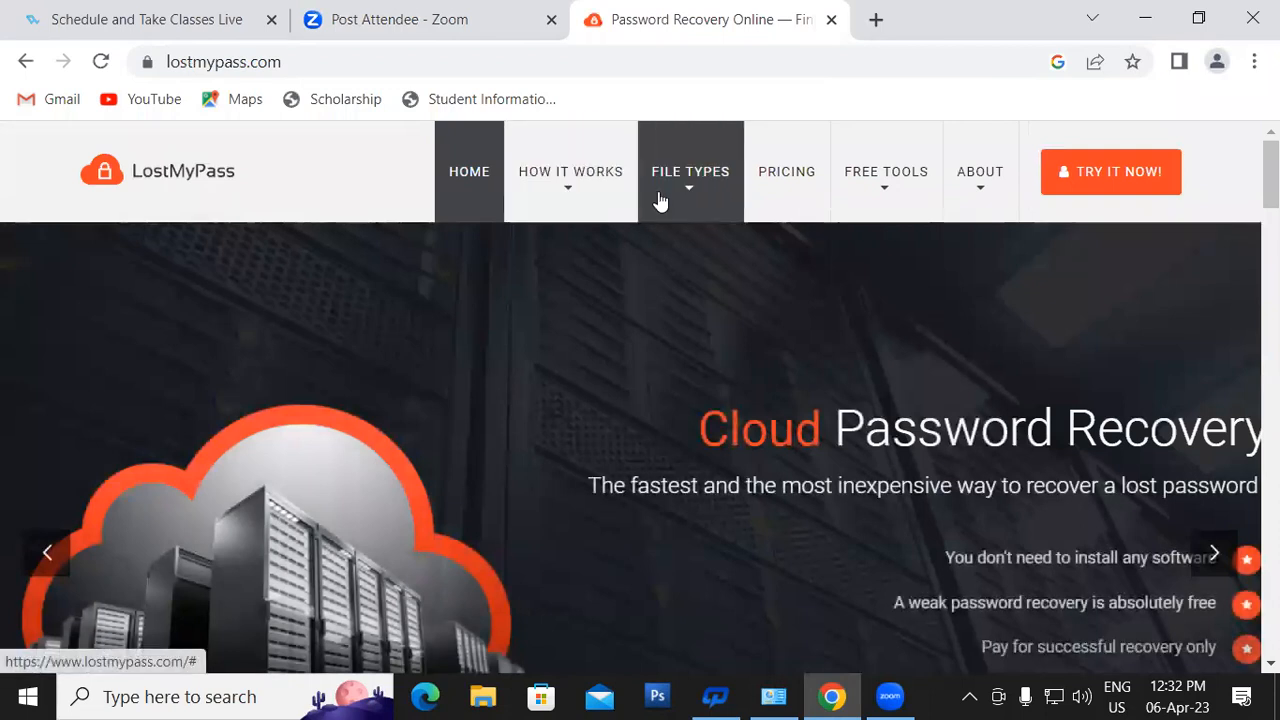
click(670, 196)
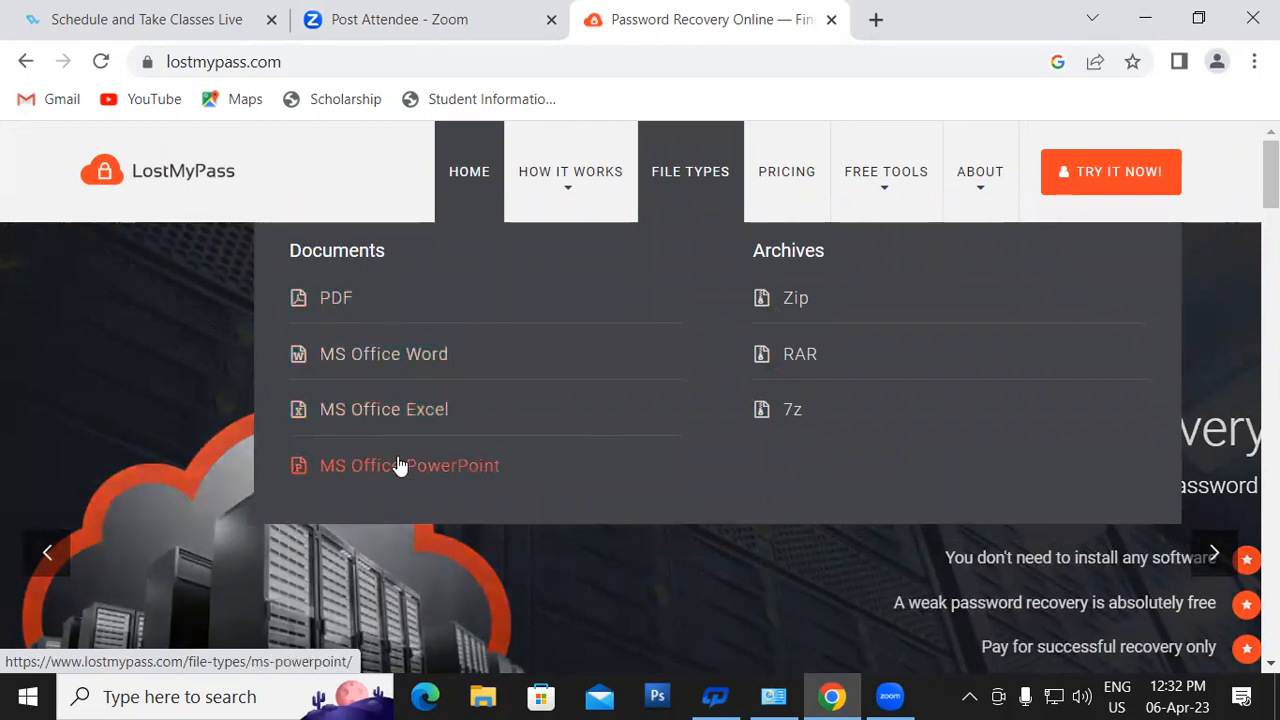
click(410, 356)
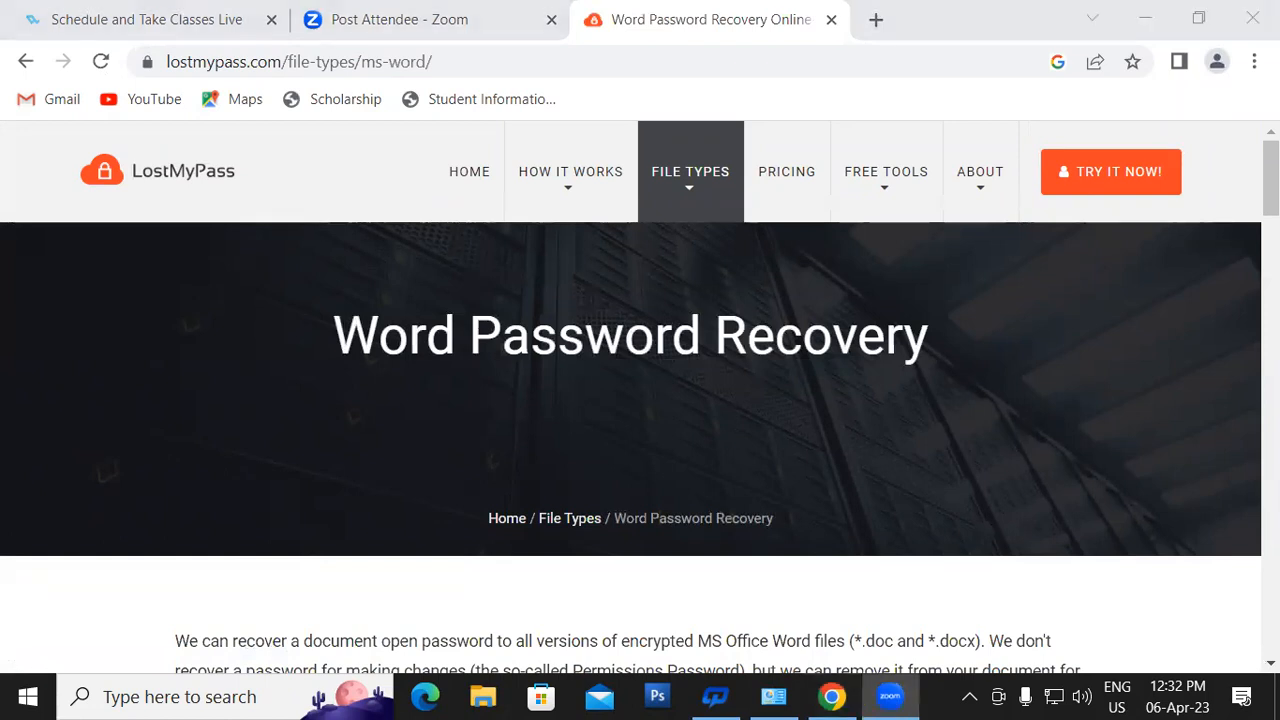
- Pass the reCAPTCHA by selecting the three traffic-light images and verifying
scroll(1218, 242, down, 3)
scroll(760, 360, down, 4)
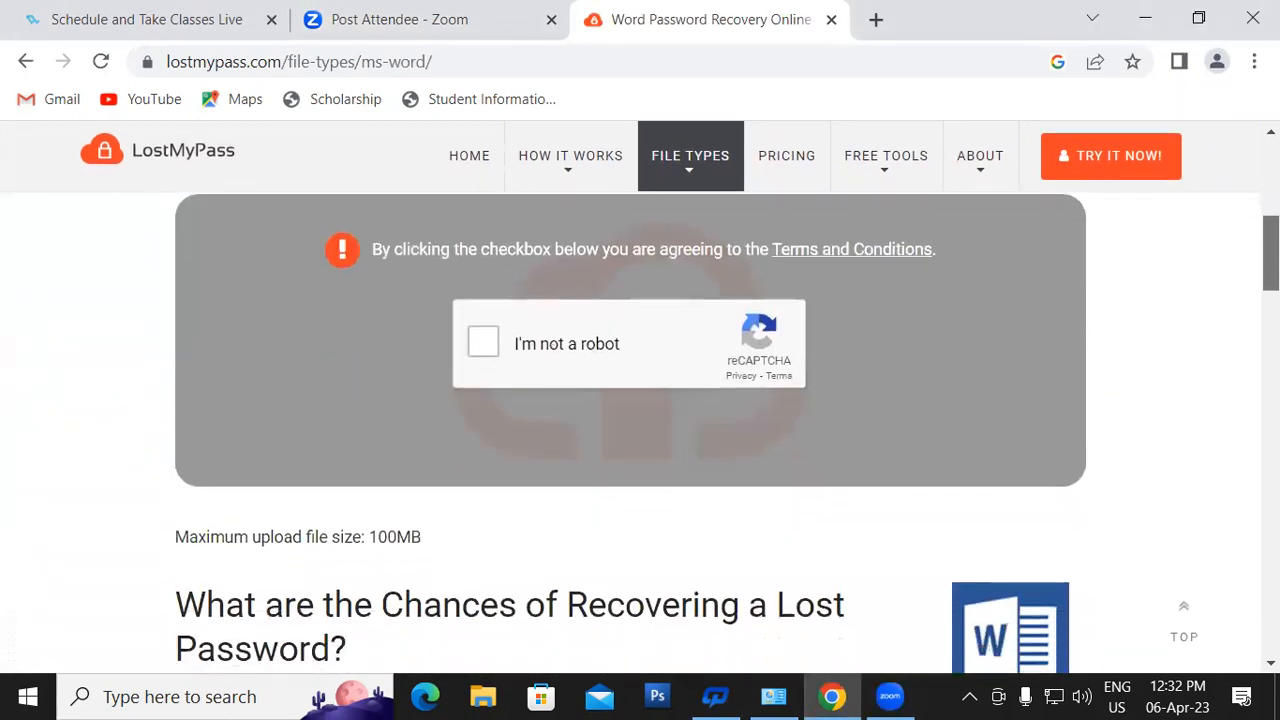
click(480, 343)
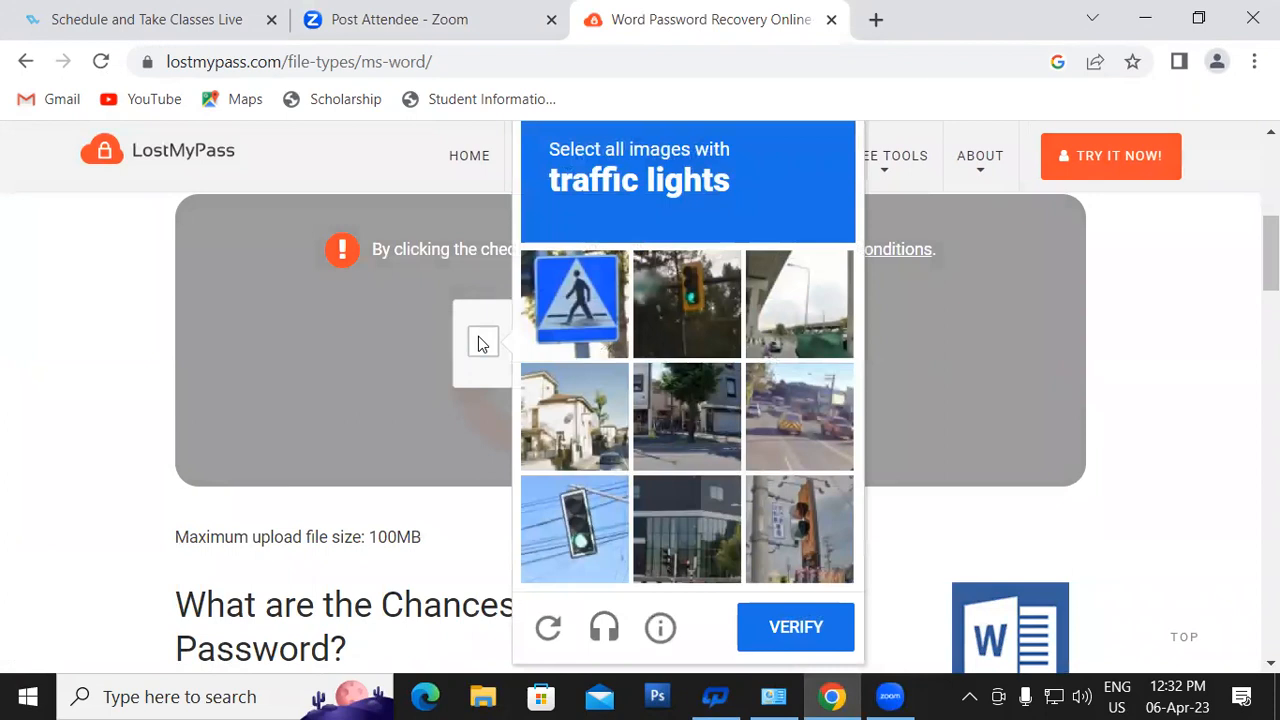
click(675, 315)
click(585, 540)
click(797, 525)
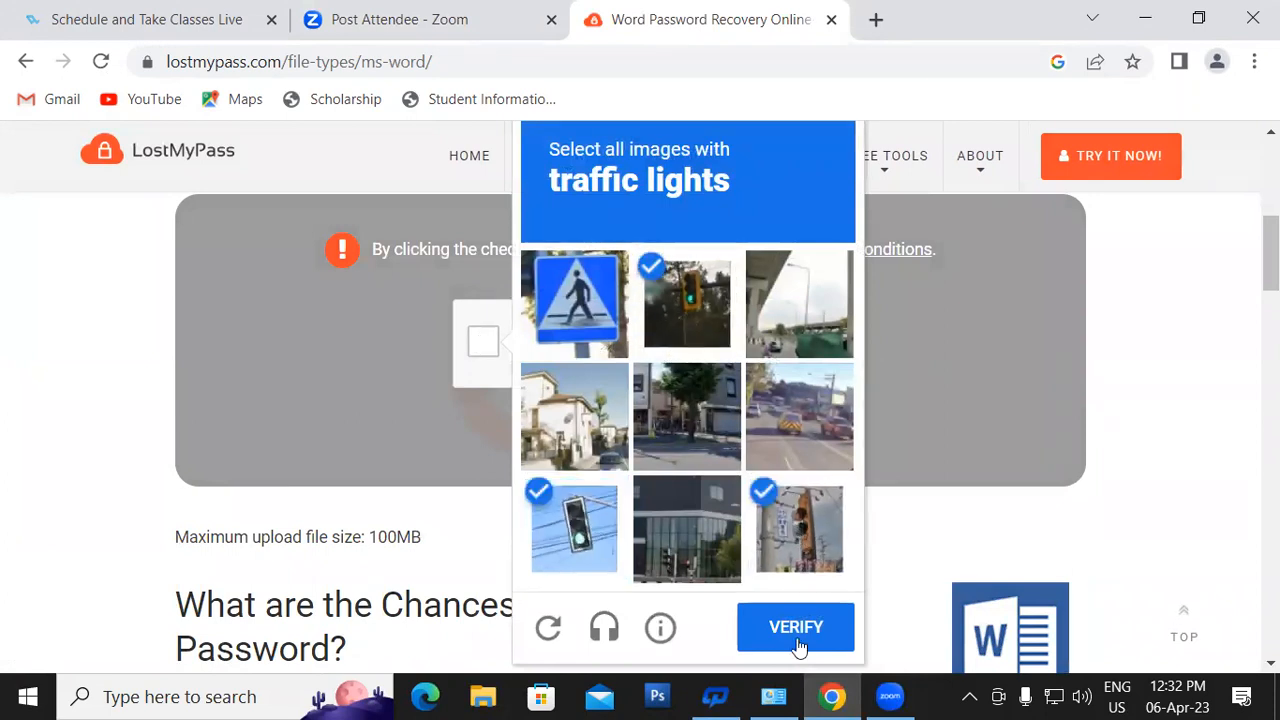
click(797, 627)
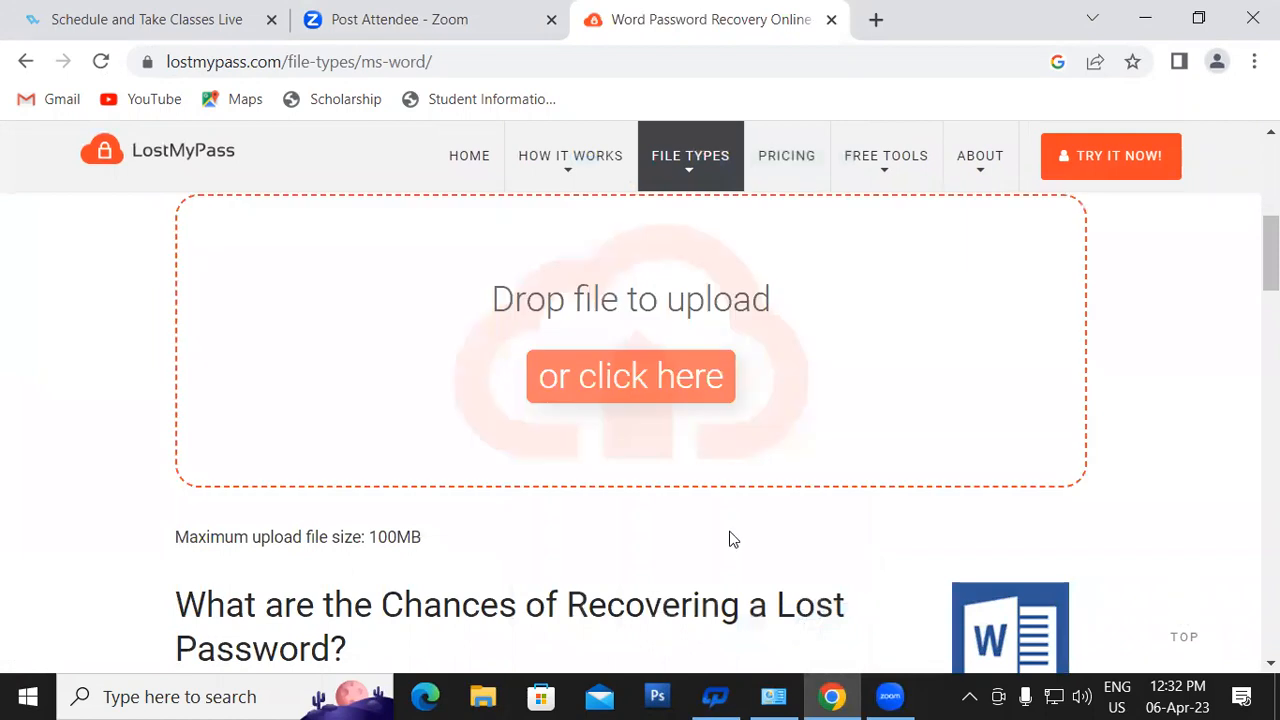
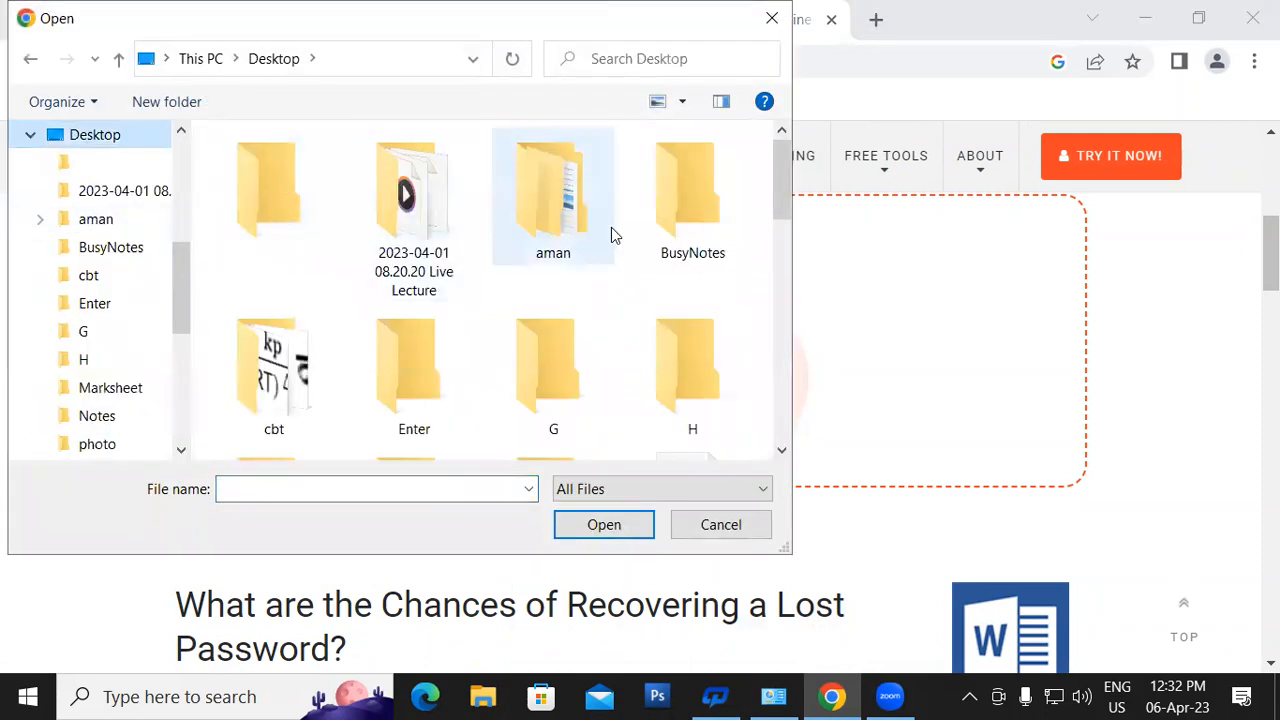
- In the Open dialog's Desktop list, select the GTGT Word document for upload to LostMyPass
mouse_move(783, 195)
mouse_down()
mouse_move(783, 297)
mouse_move(786, 195)
mouse_up()
drag(186, 298, 184, 373)
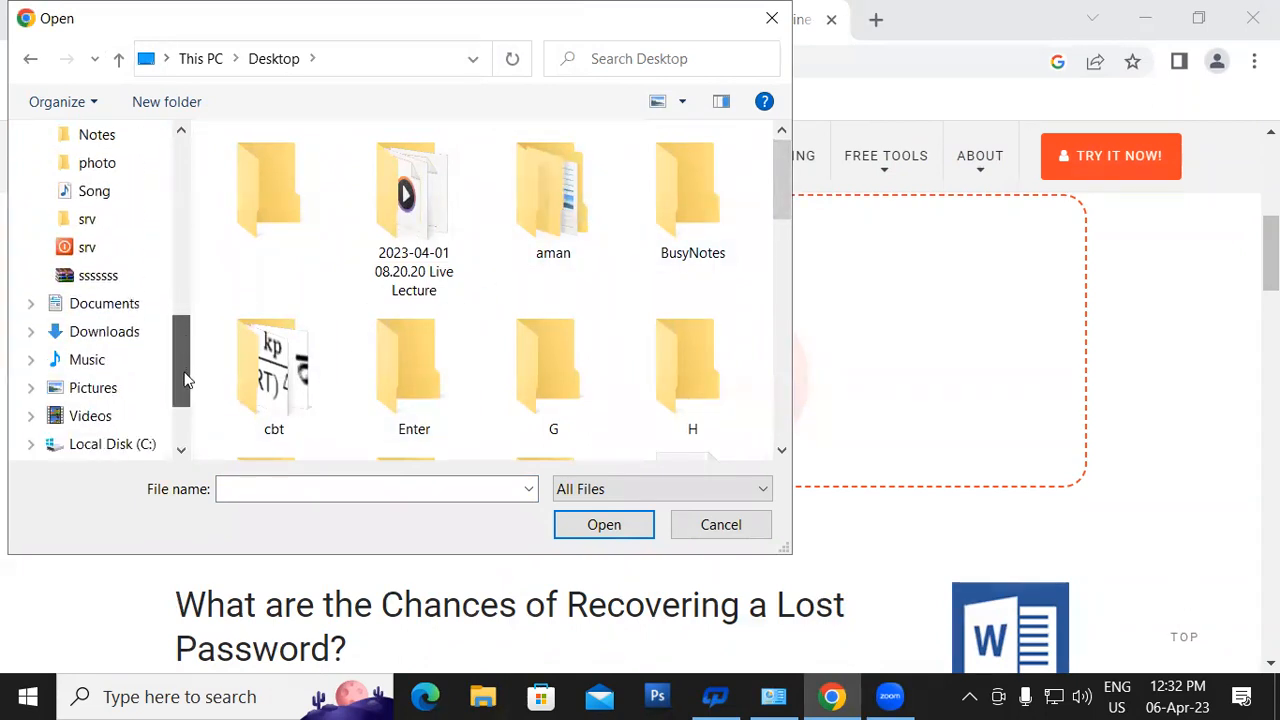
drag(774, 195, 784, 350)
click(545, 222)
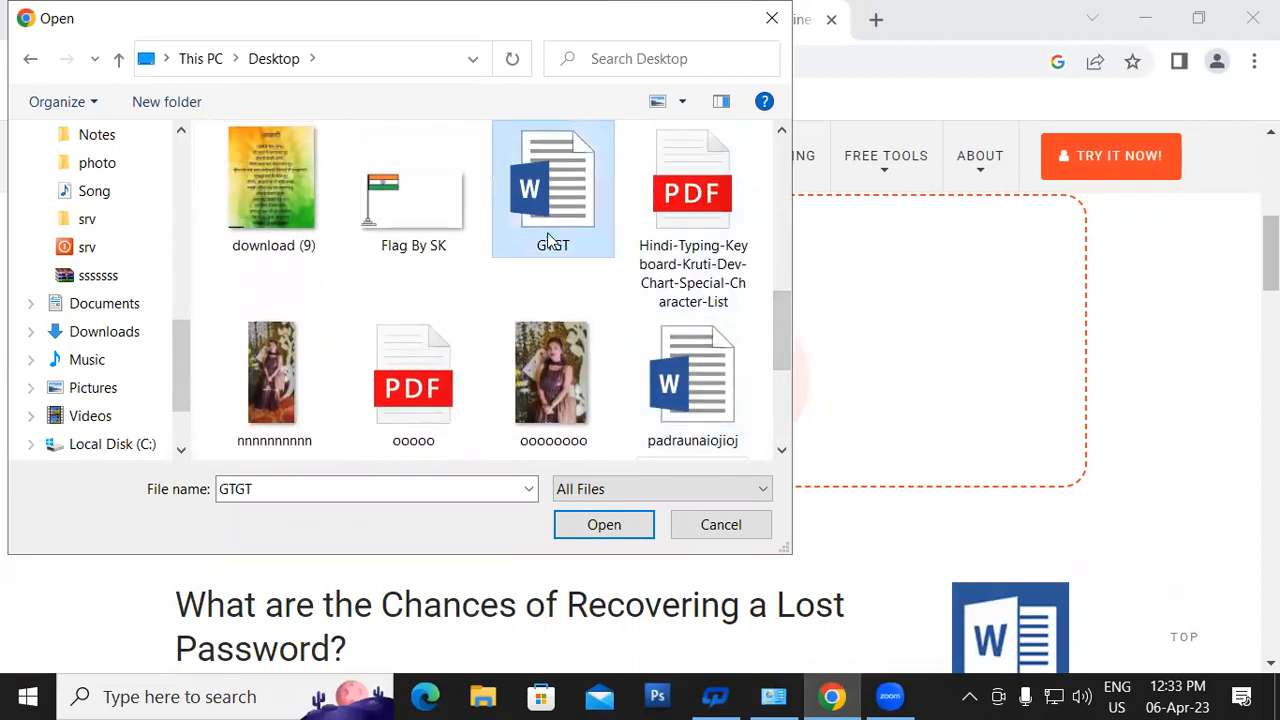
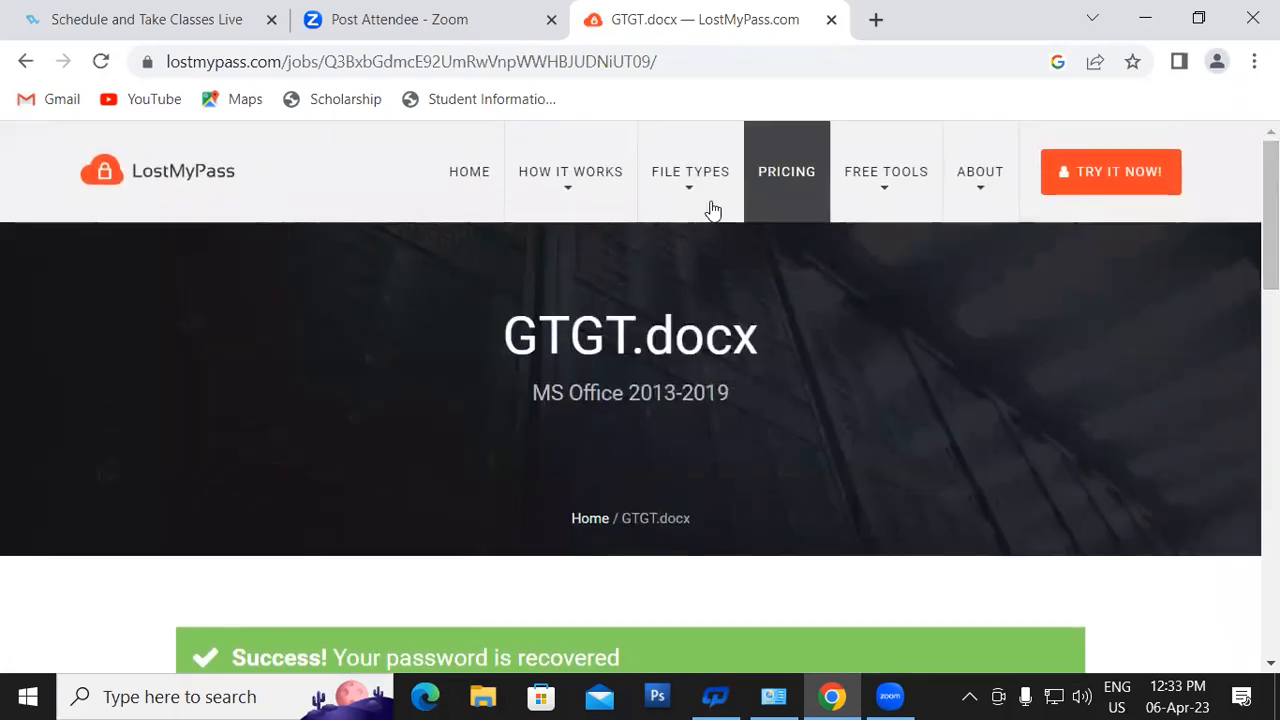
- Browse the LostMyPass home page's recovery-rate section and open the Password Recovery Online upload page
click(480, 194)
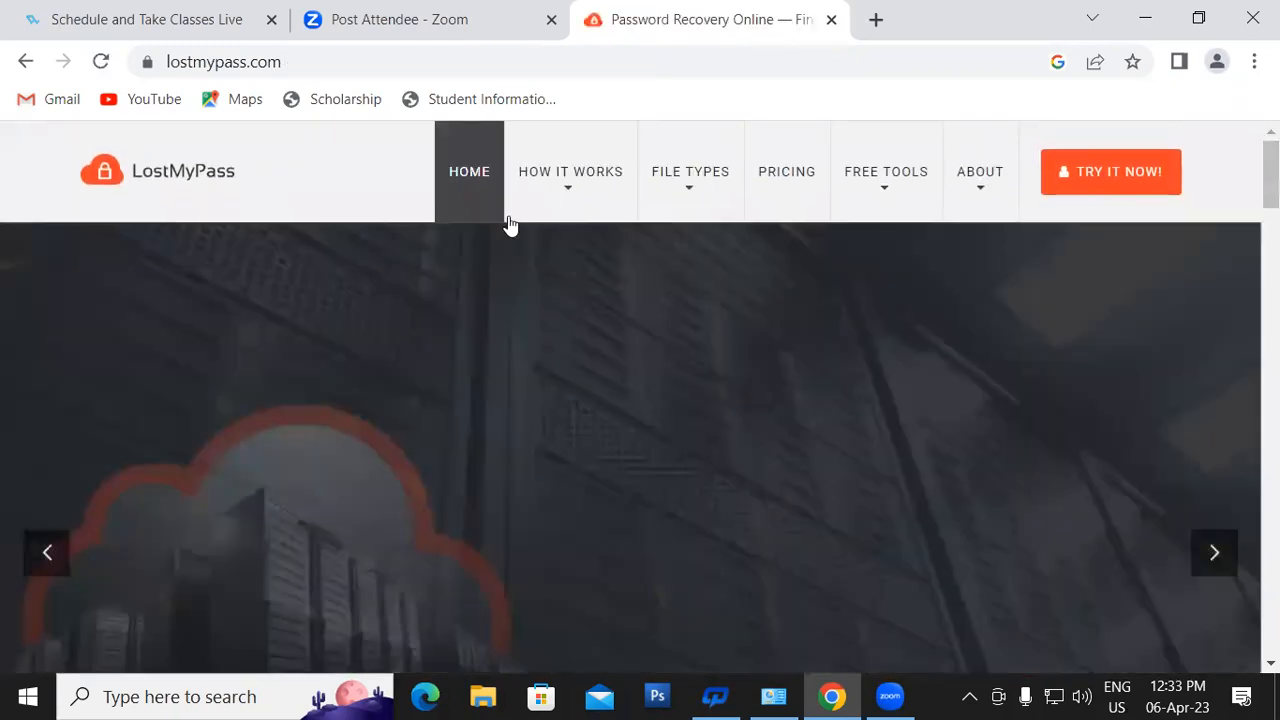
drag(1271, 185, 1271, 262)
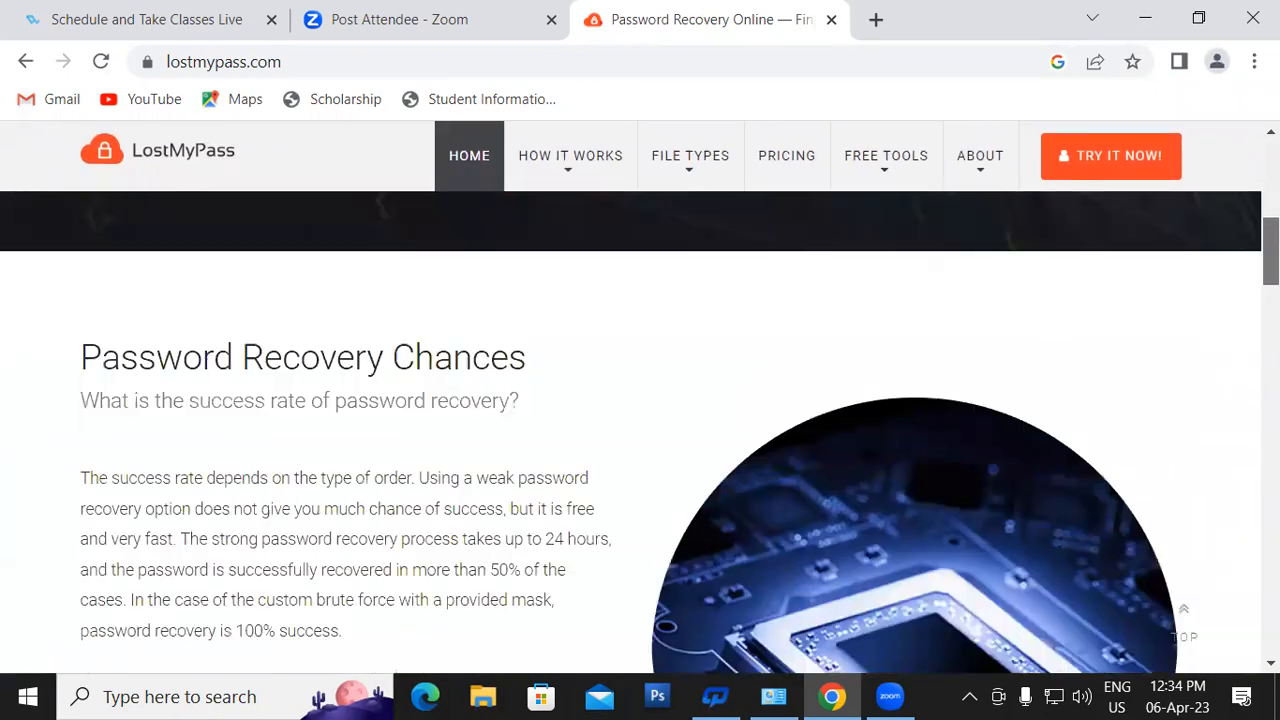
scroll(640, 430, down, 3)
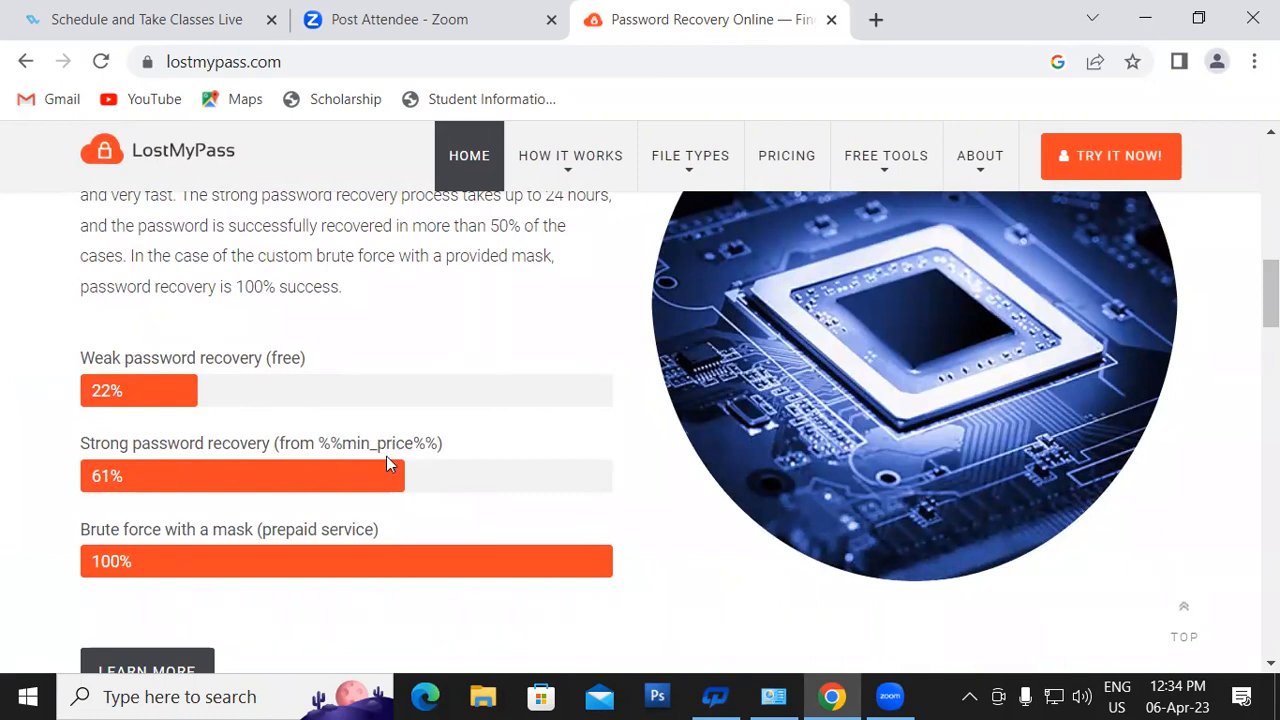
click(1095, 176)
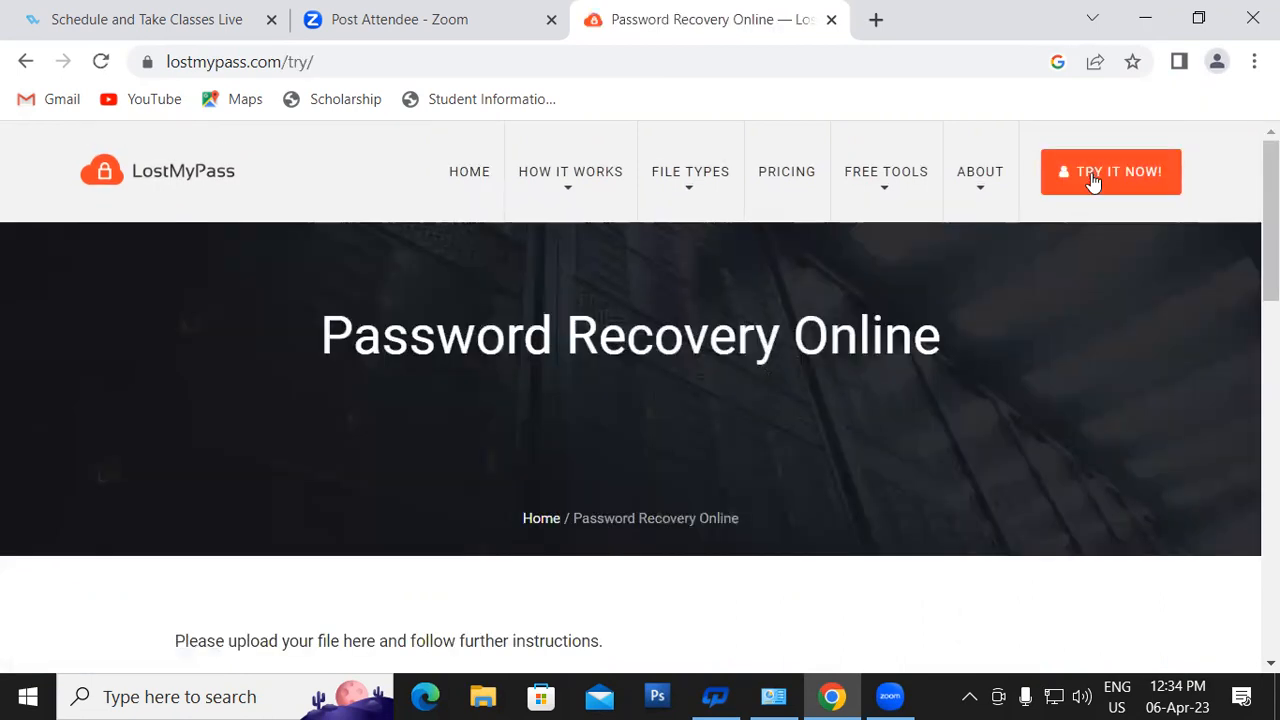
mouse_move(1271, 220)
mouse_down()
mouse_move(1271, 456)
mouse_move(1271, 220)
mouse_up()
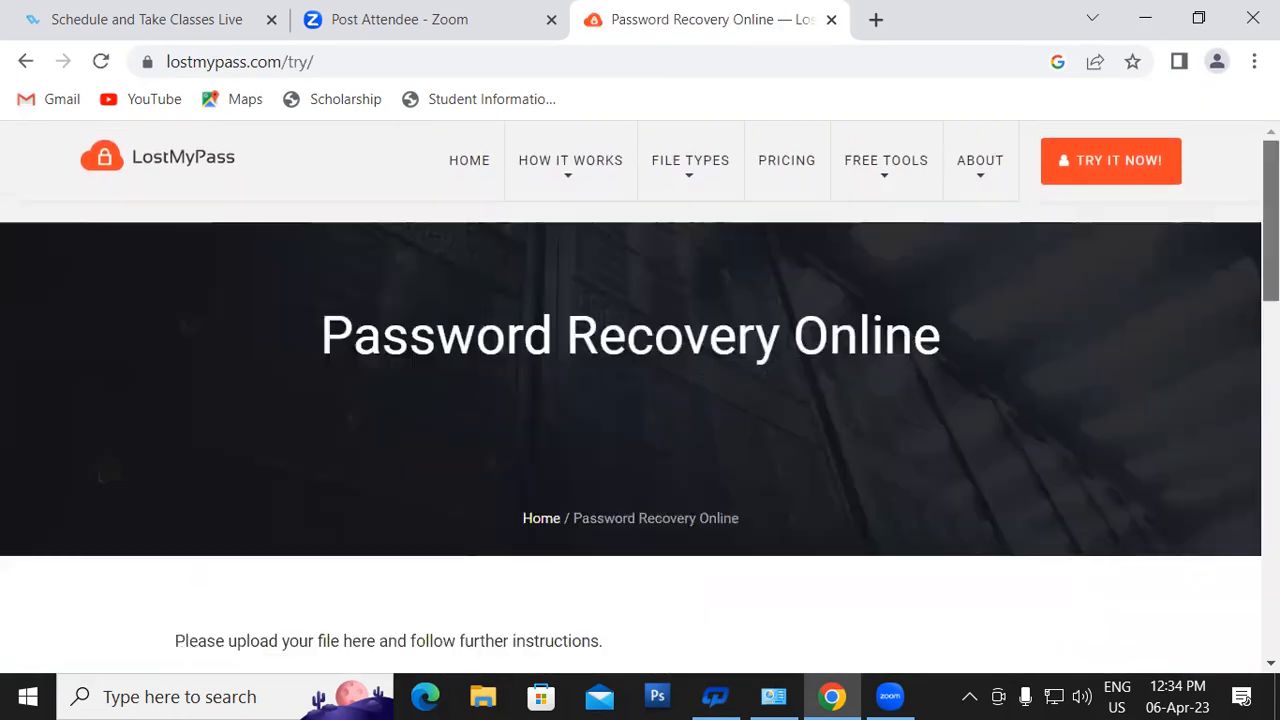
click(478, 190)
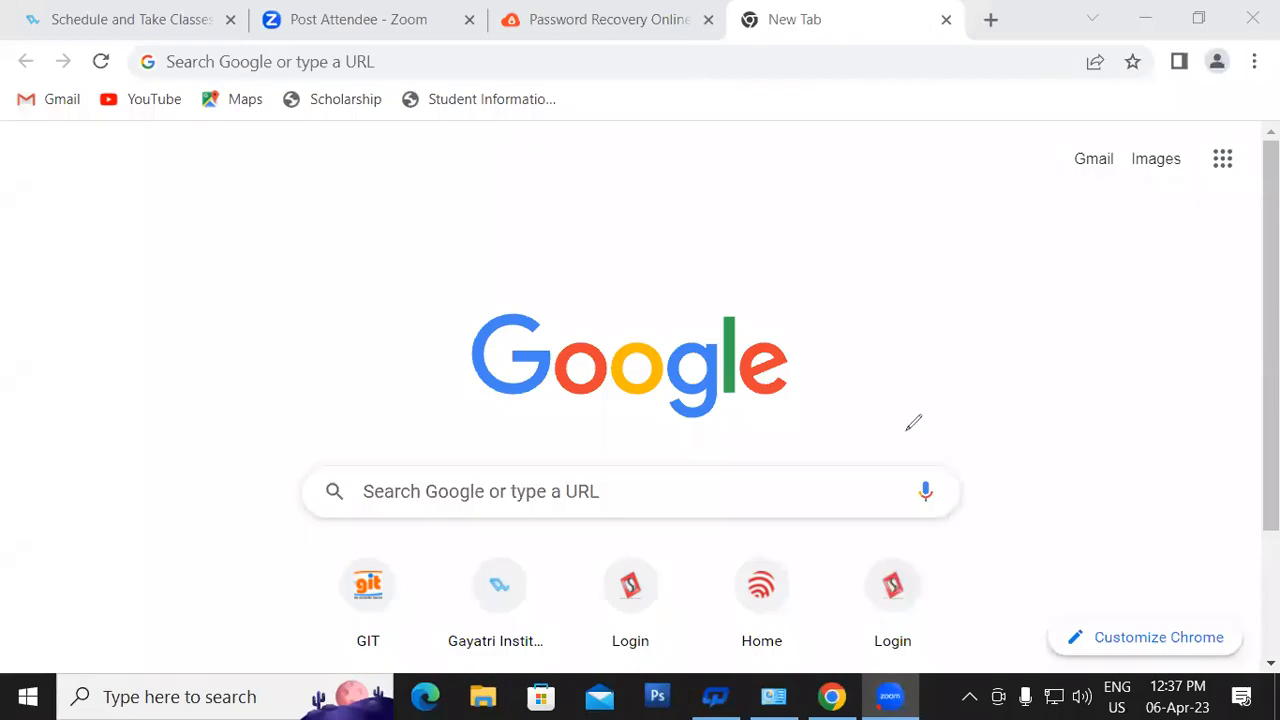
- Draw a red asterisk, hash sign, @ and an enclosing loop beside the Google logo with the Zoom pen
mouse_move(958, 290)
mouse_down()
mouse_move(955, 320)
mouse_move(983, 290)
mouse_move(942, 331)
mouse_up()
mouse_move(939, 287)
mouse_down()
mouse_move(983, 319)
mouse_move(987, 395)
mouse_up()
mouse_move(991, 346)
mouse_down()
mouse_move(1000, 387)
mouse_move(962, 371)
mouse_move(1007, 350)
mouse_move(1033, 358)
mouse_up()
mouse_move(1014, 418)
mouse_down()
mouse_move(1004, 436)
mouse_move(1034, 403)
mouse_move(998, 423)
mouse_move(1022, 469)
mouse_move(1003, 522)
mouse_move(1032, 541)
mouse_up()
mouse_move(980, 236)
mouse_down()
mouse_move(838, 406)
mouse_move(1008, 528)
mouse_move(1012, 184)
mouse_up()
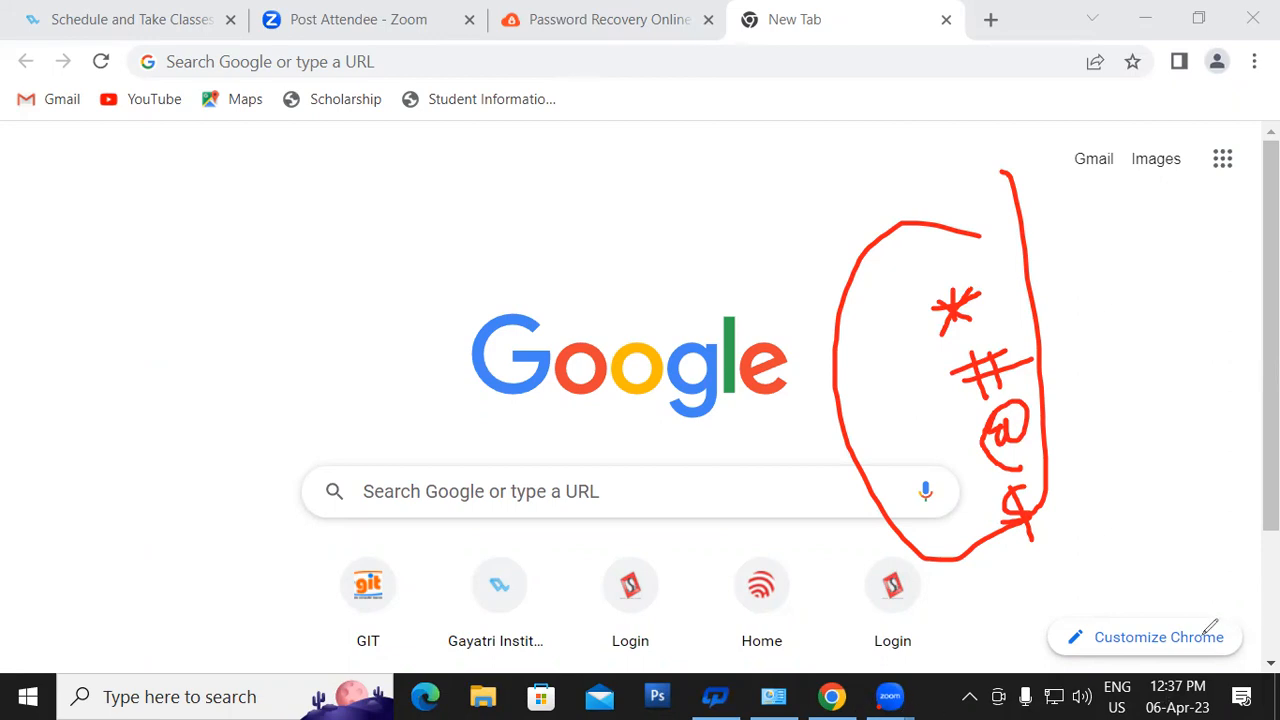
- Erase all the red annotation marks and minimize the browser to show the desktop
click(828, 222)
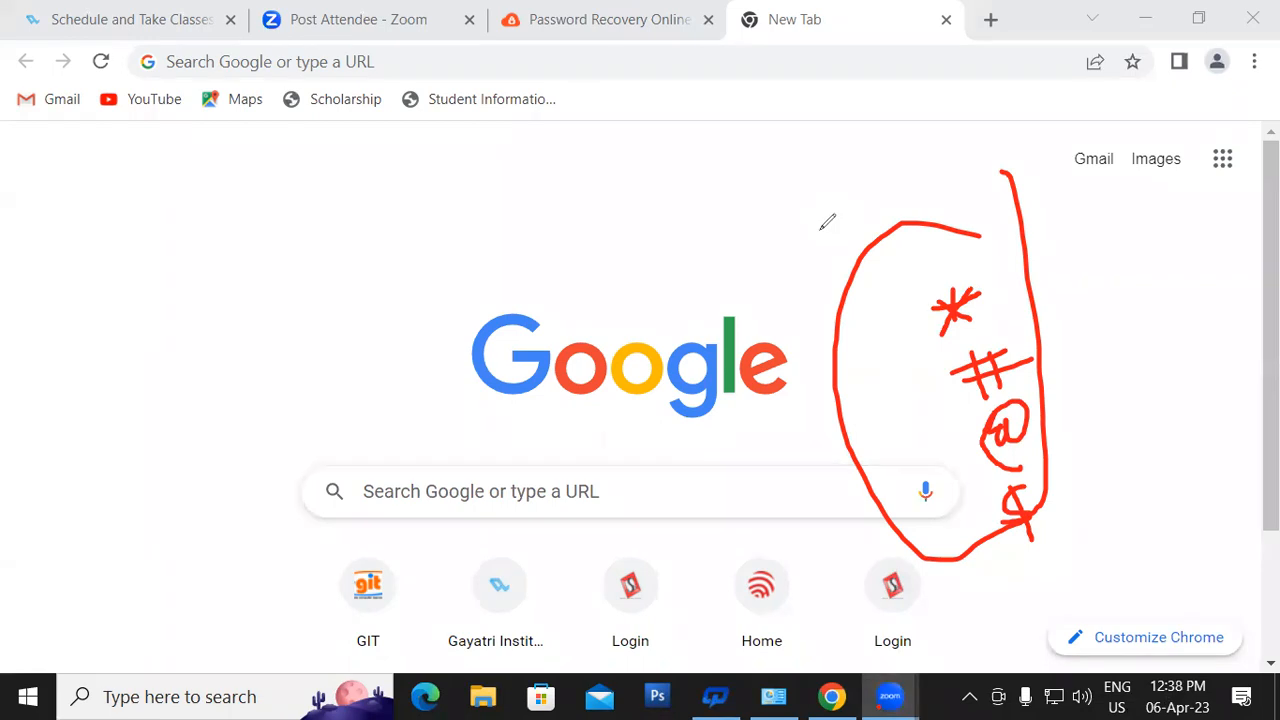
drag(1032, 541, 1052, 428)
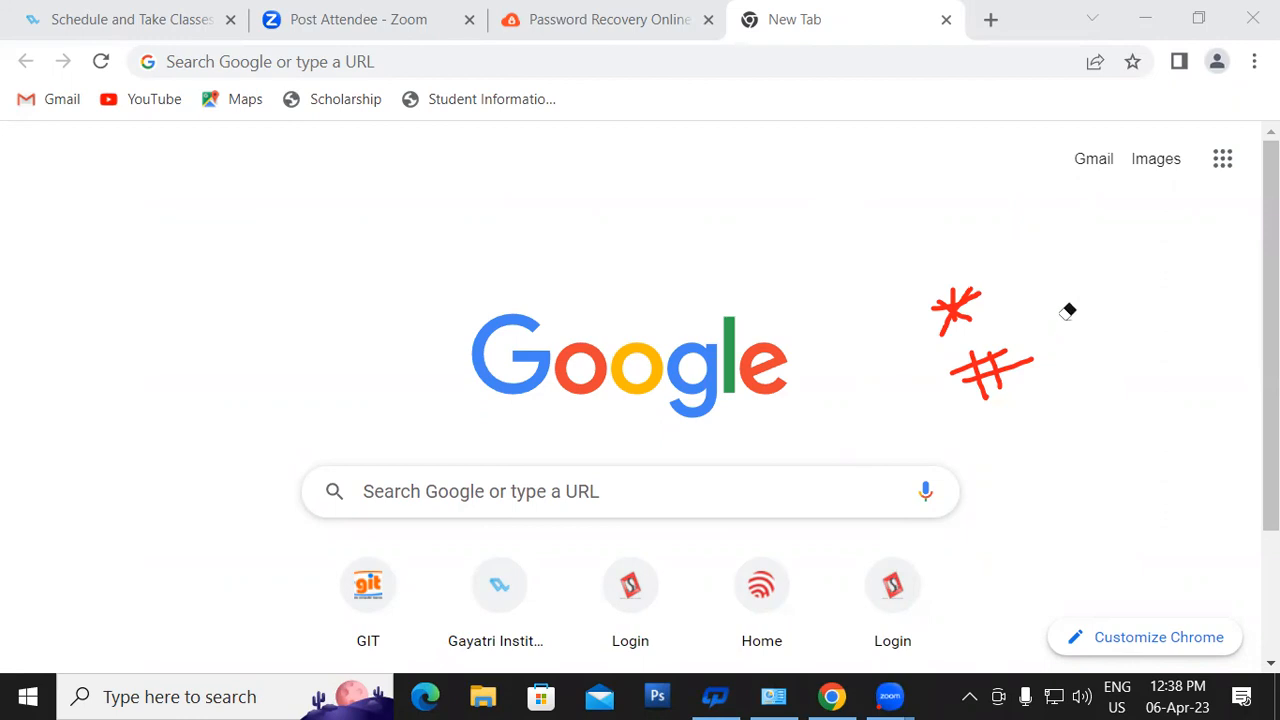
mouse_move(1086, 386)
mouse_down()
mouse_move(969, 366)
mouse_move(969, 406)
mouse_up()
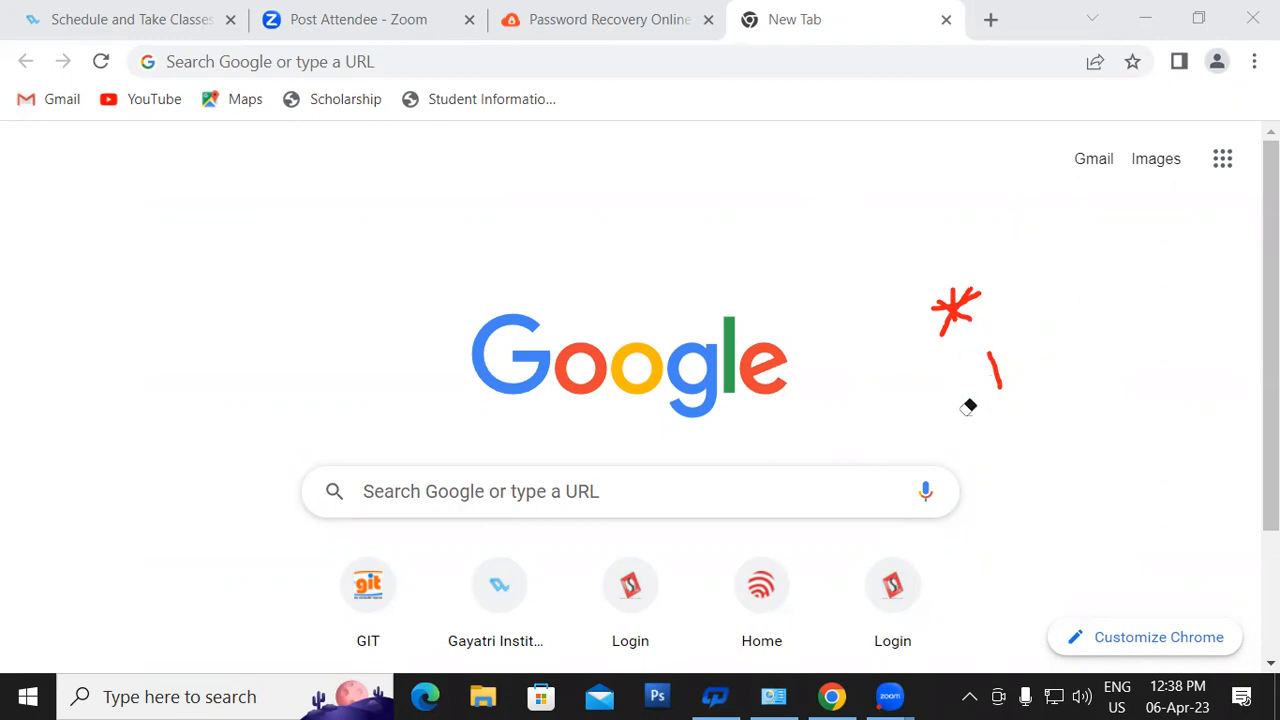
click(957, 298)
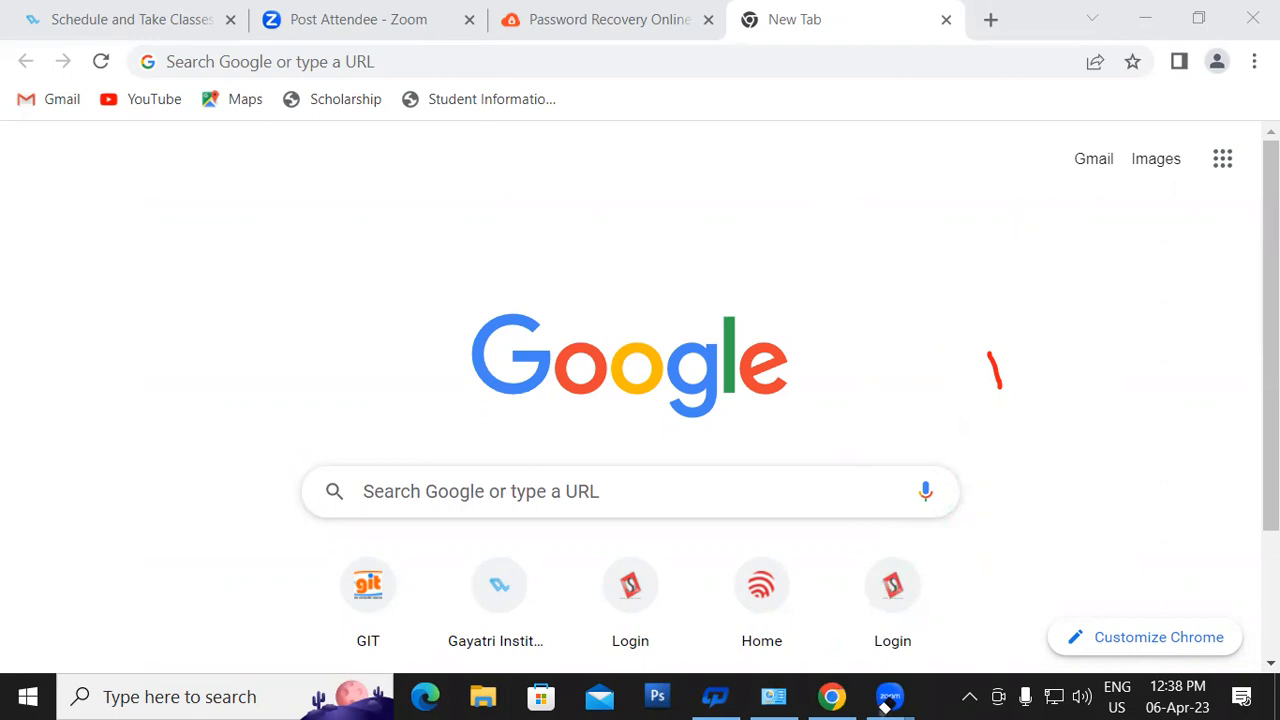
click(995, 360)
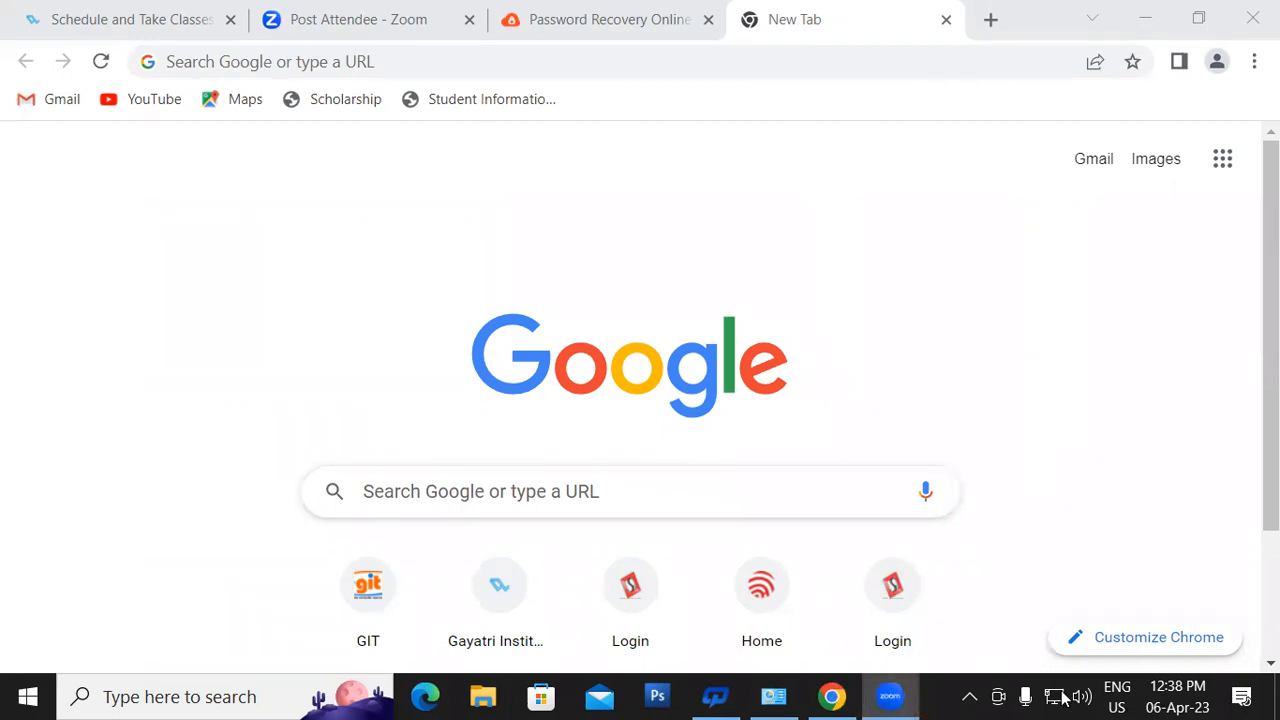
click(1145, 18)
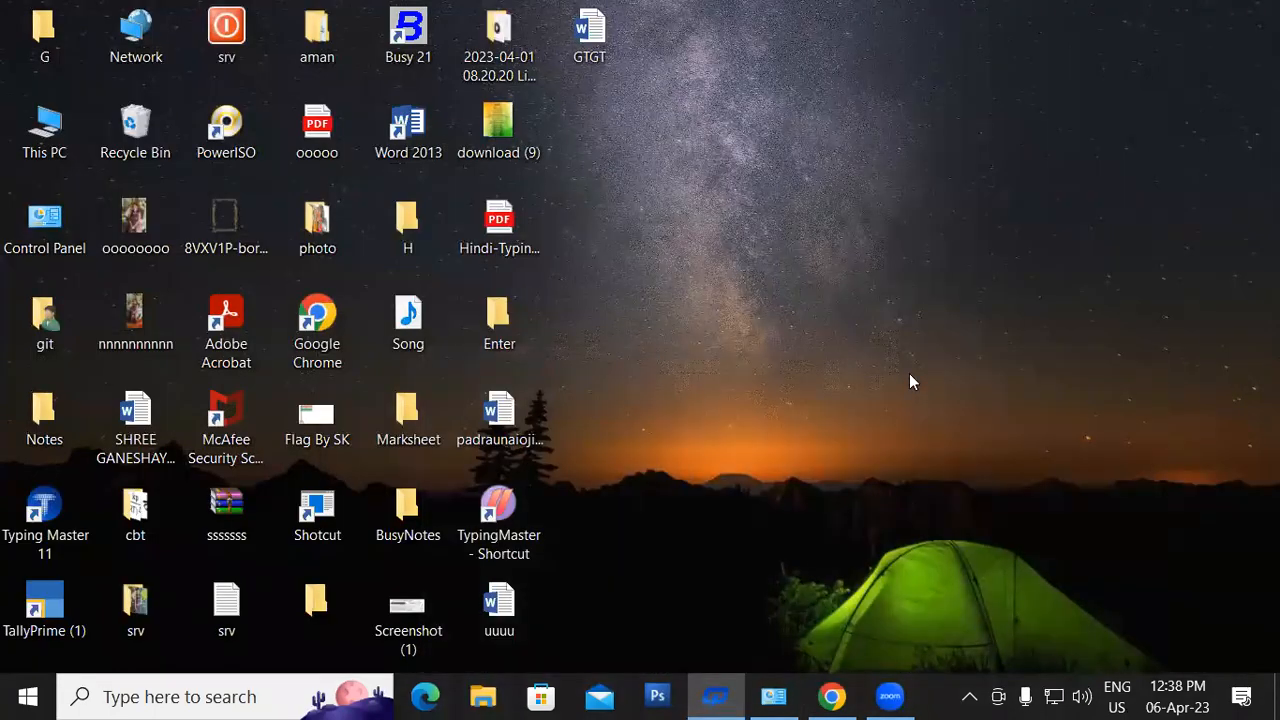
- Launch Word from the Win+R run prompt and create a blank document
key(super+r)
key(Return)
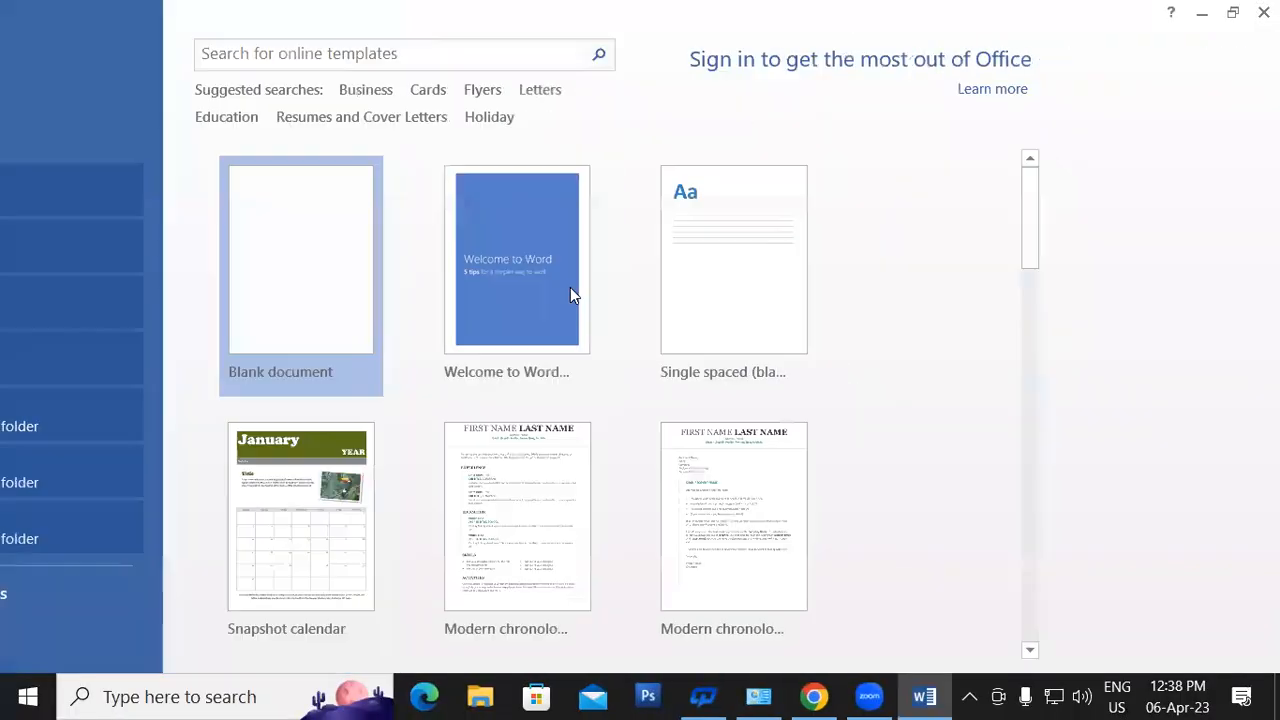
key(Return)
click(176, 45)
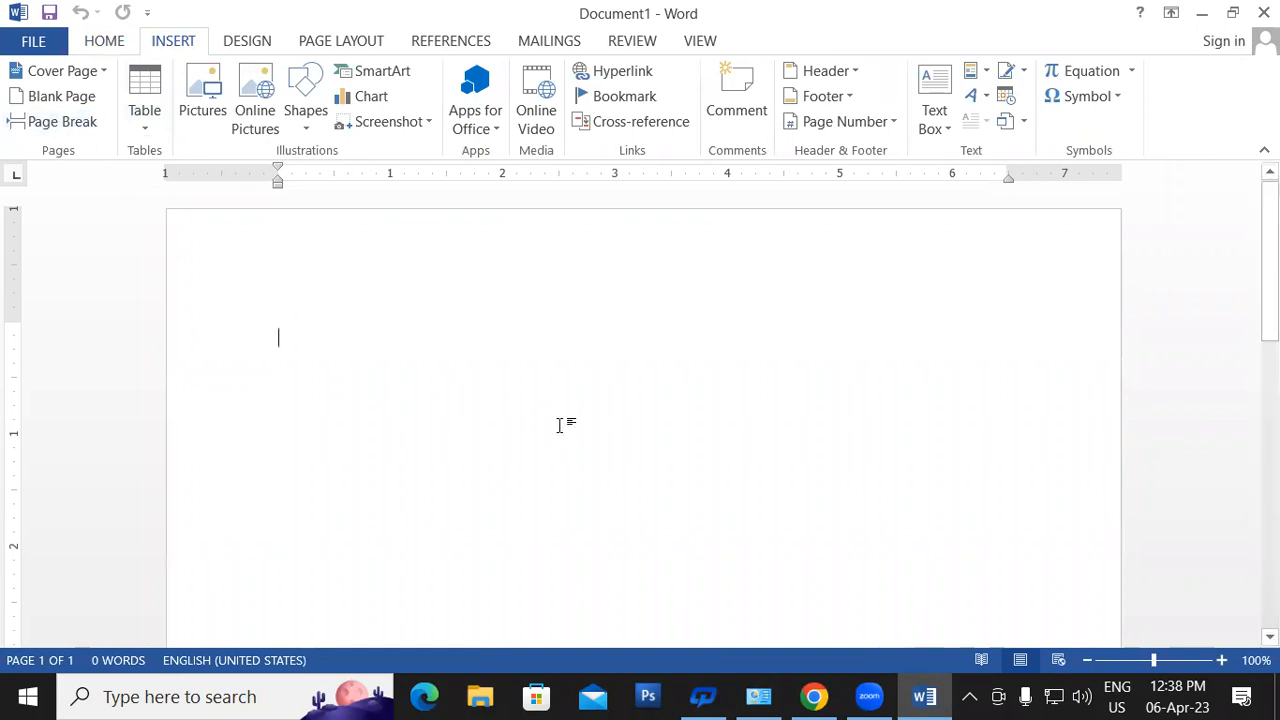
- Generate sample paragraphs with =RAND() and enlarge all the text two font-size steps
text(=RA)
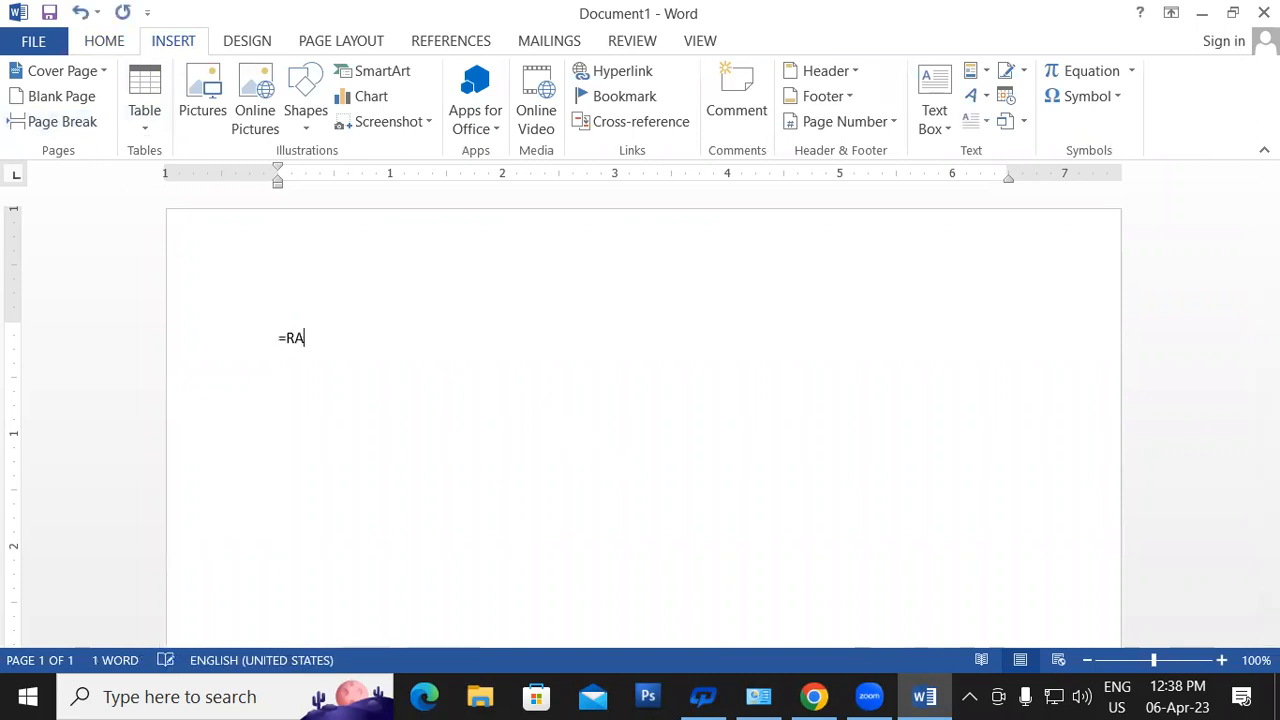
text(ND())
key(Return)
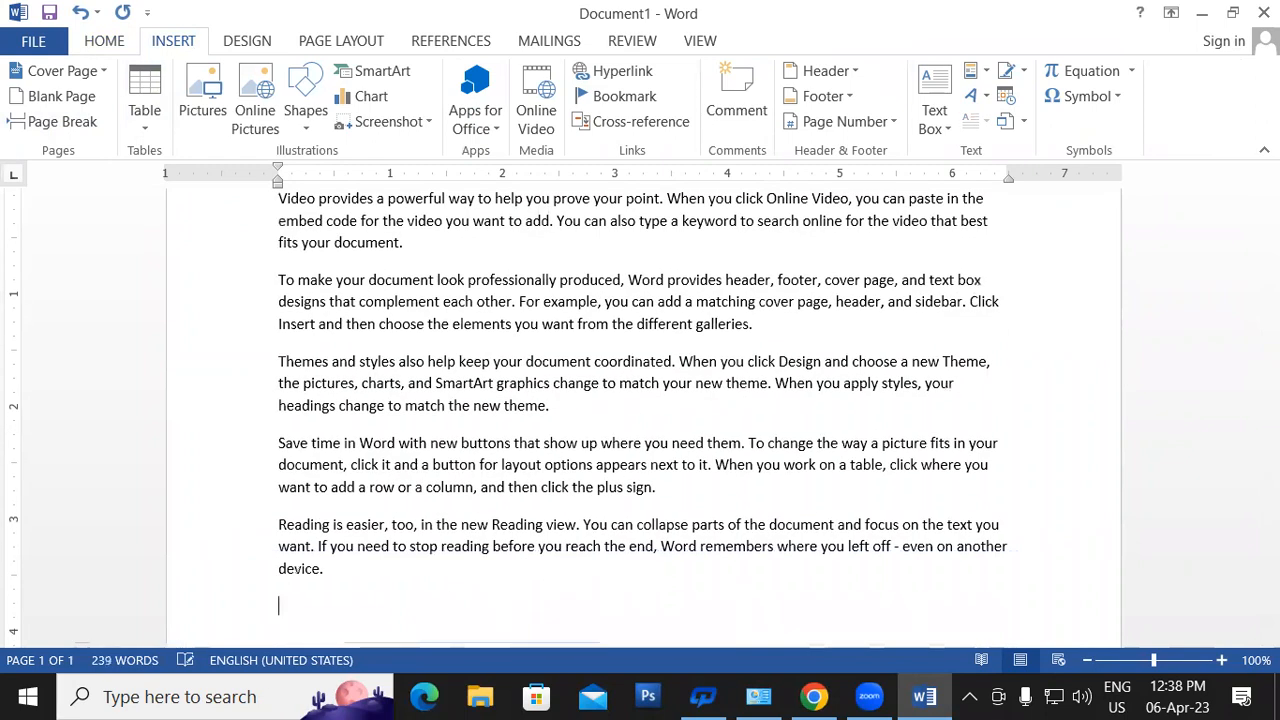
key(ctrl+a)
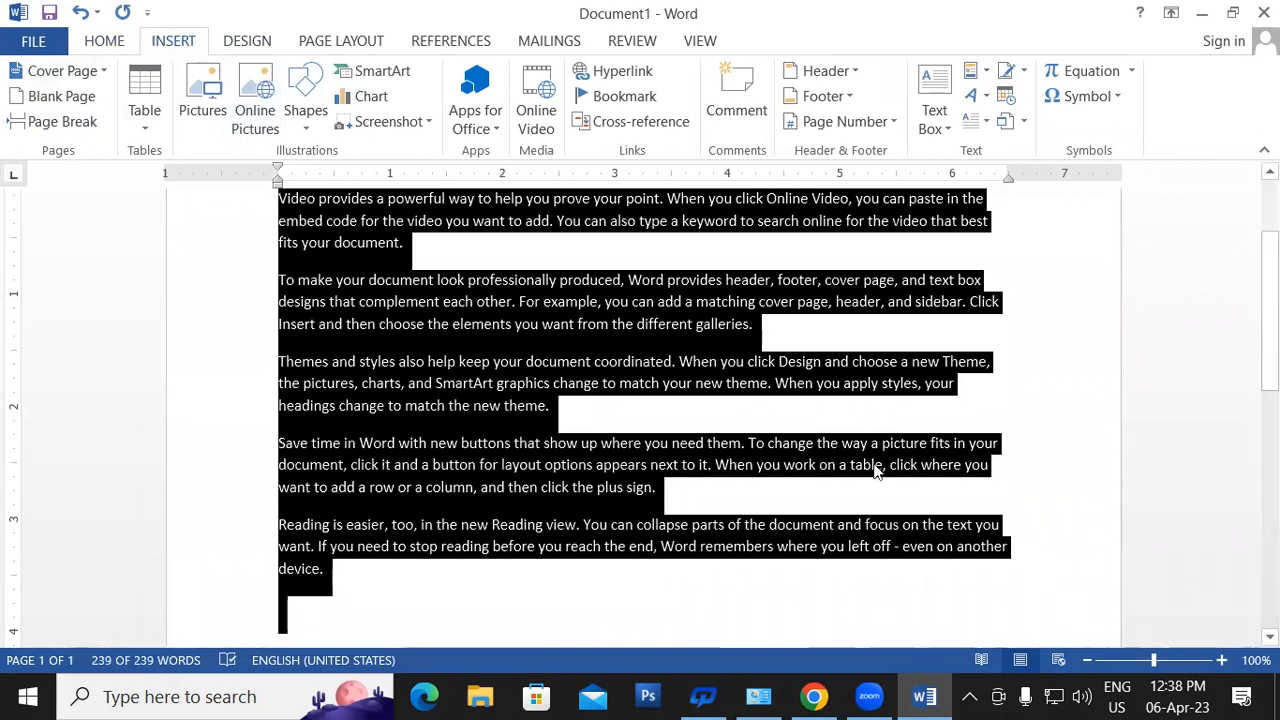
key(ctrl+shift+period)
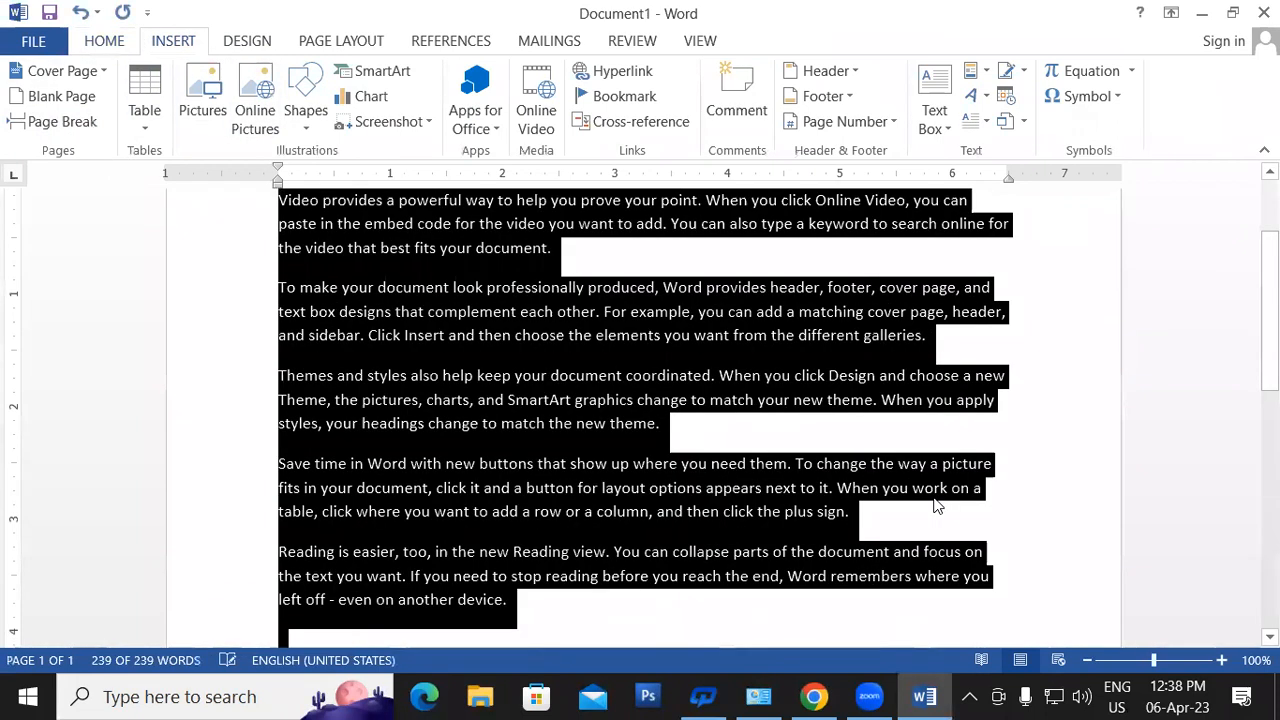
key(ctrl+shift+period)
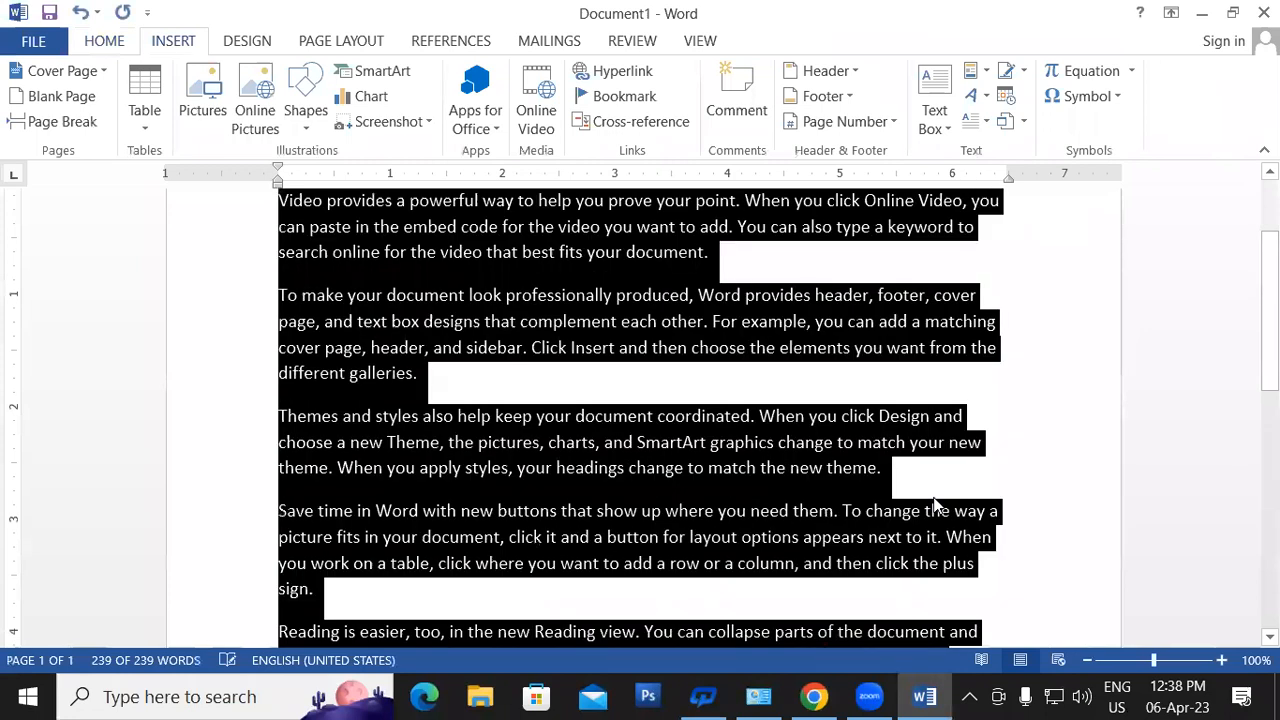
click(1045, 430)
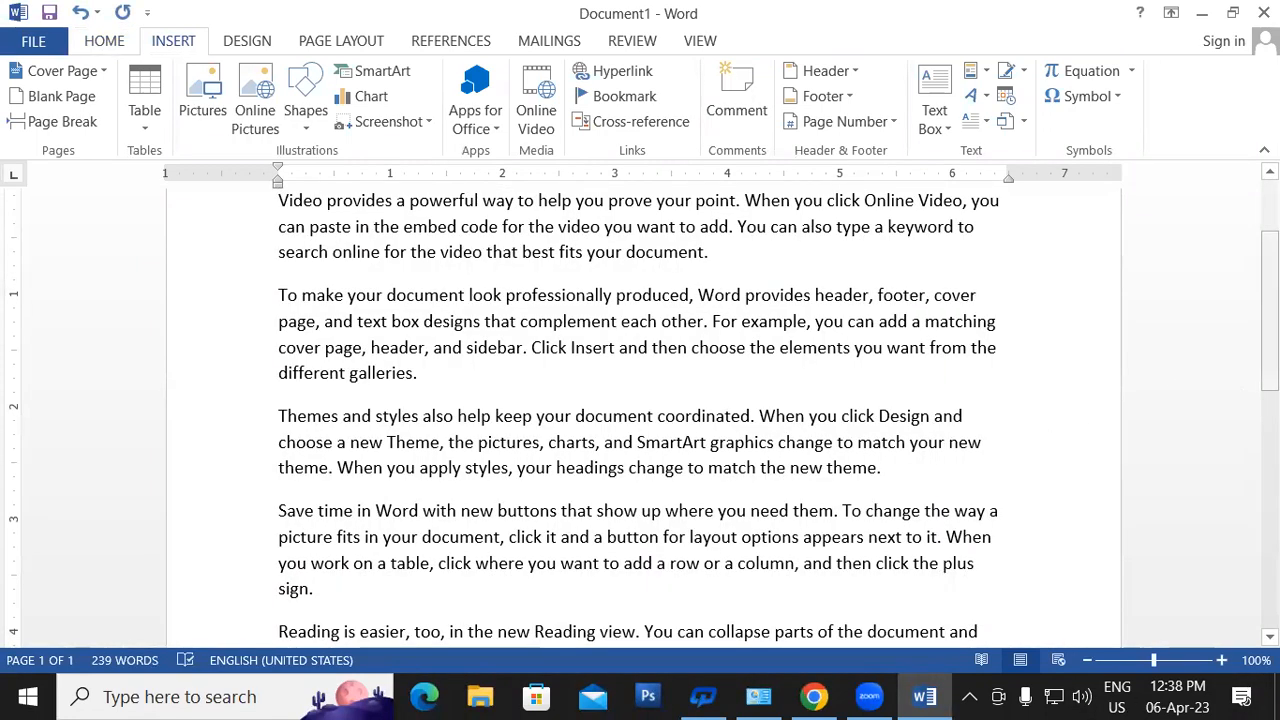
scroll(640, 416, up, 2)
scroll(640, 416, down, 3)
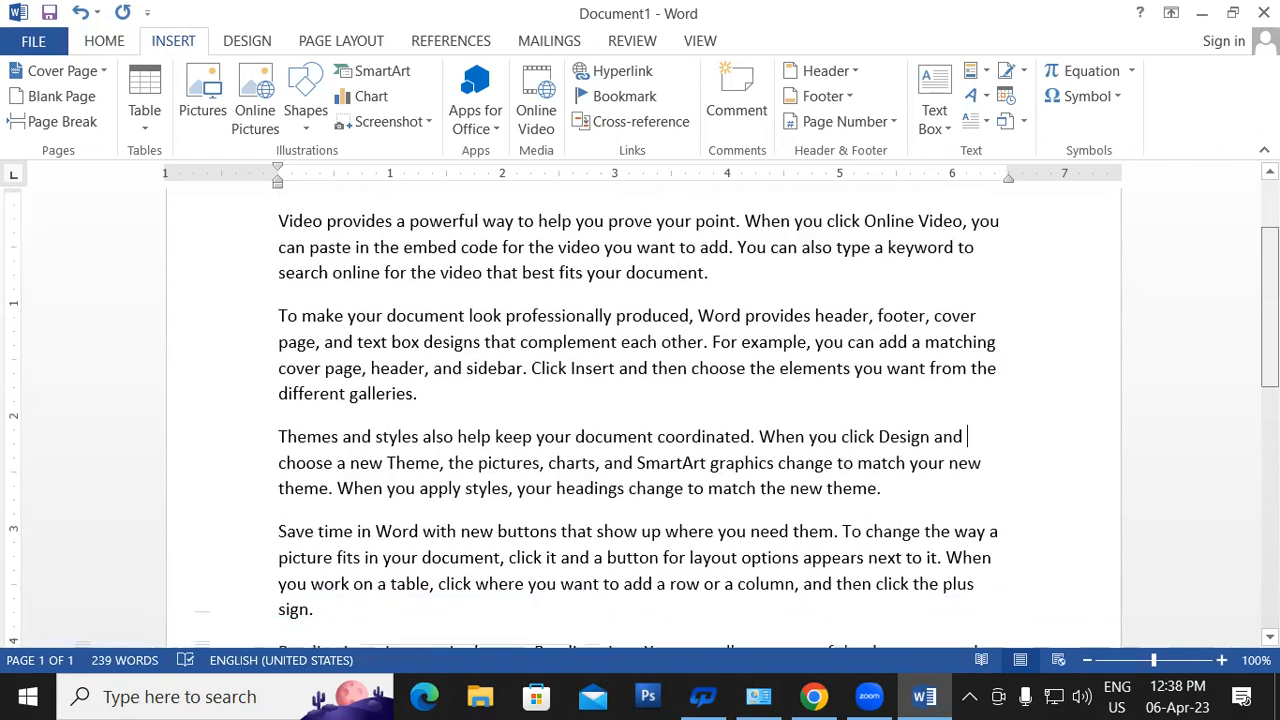
scroll(823, 366, down, 3)
- Delete the two paragraphs from 'Save time in Word' through 'device.', leaving three paragraphs
click(276, 252)
drag(319, 294, 710, 450)
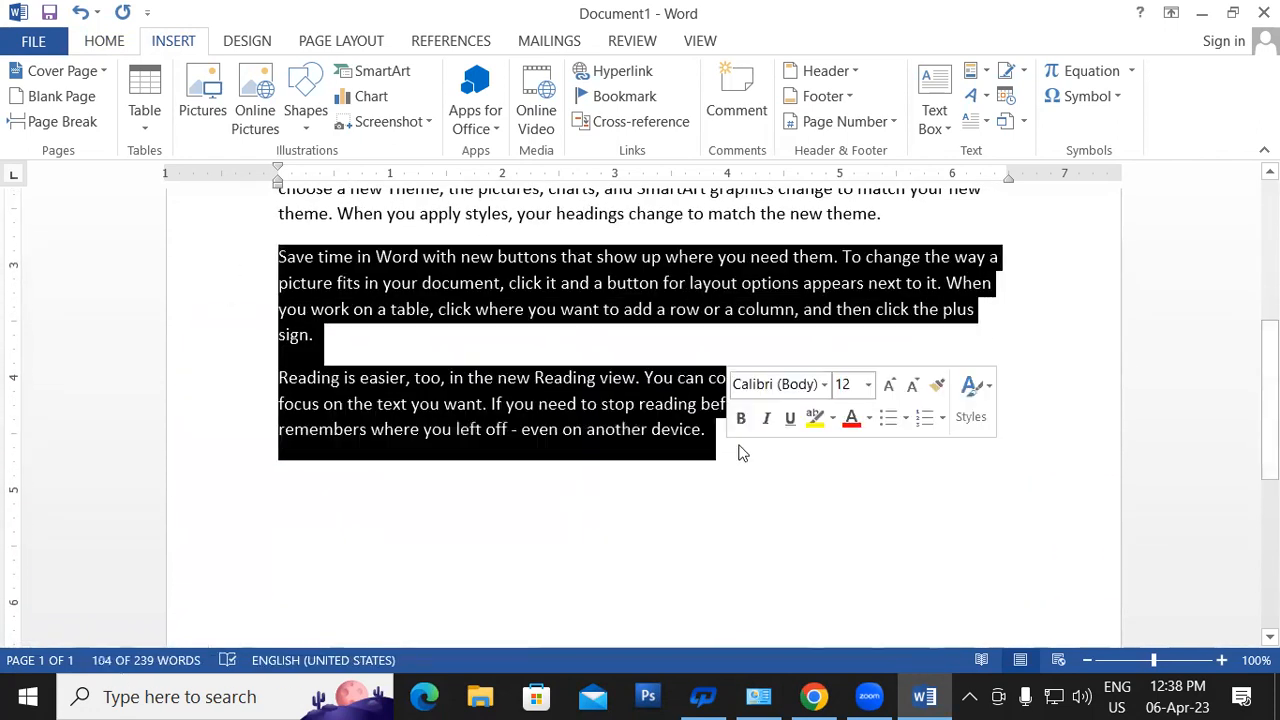
key(Delete)
drag(1270, 400, 1270, 309)
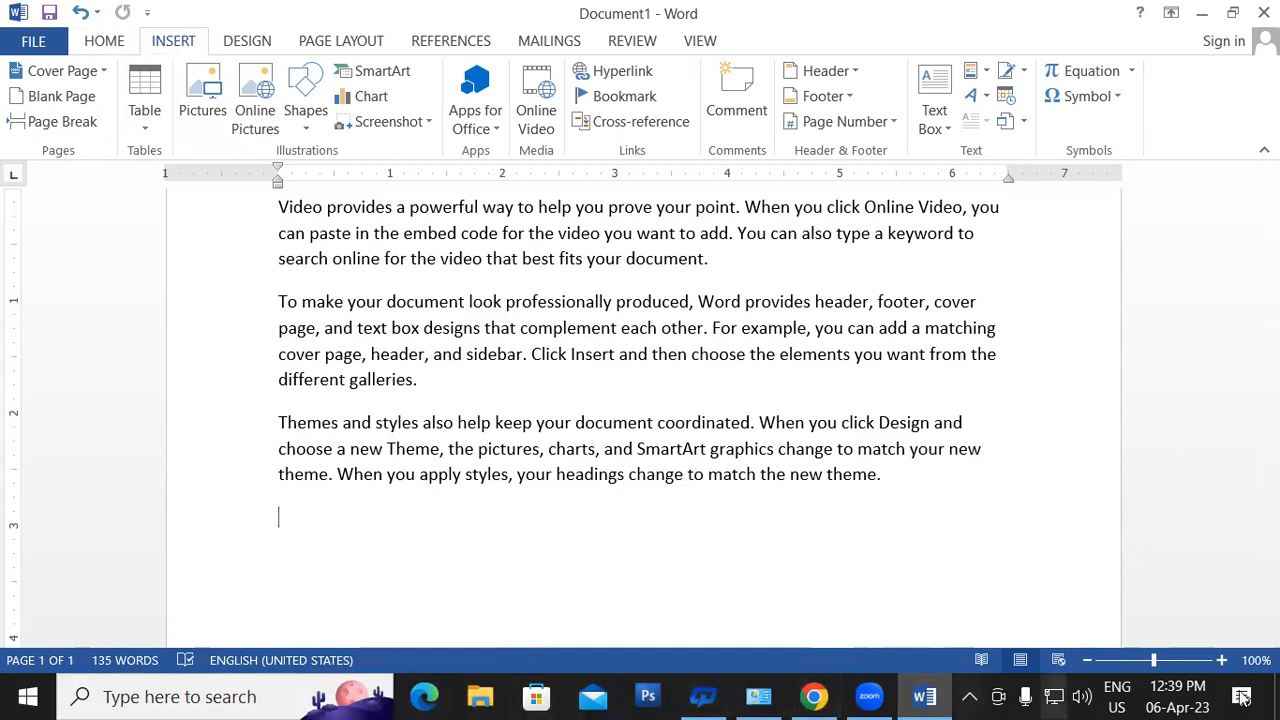
- Bring Word back into focus with the cursor after the video paragraph
mouse_move(1204, 692)
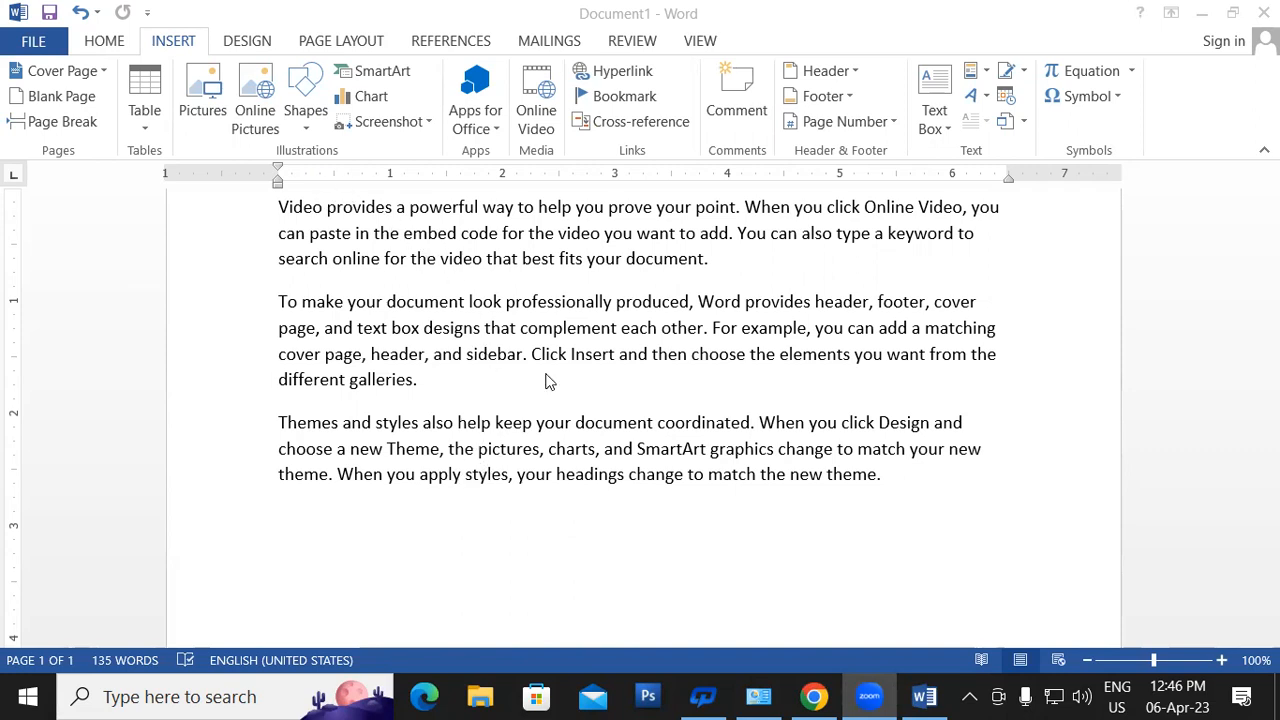
click(708, 263)
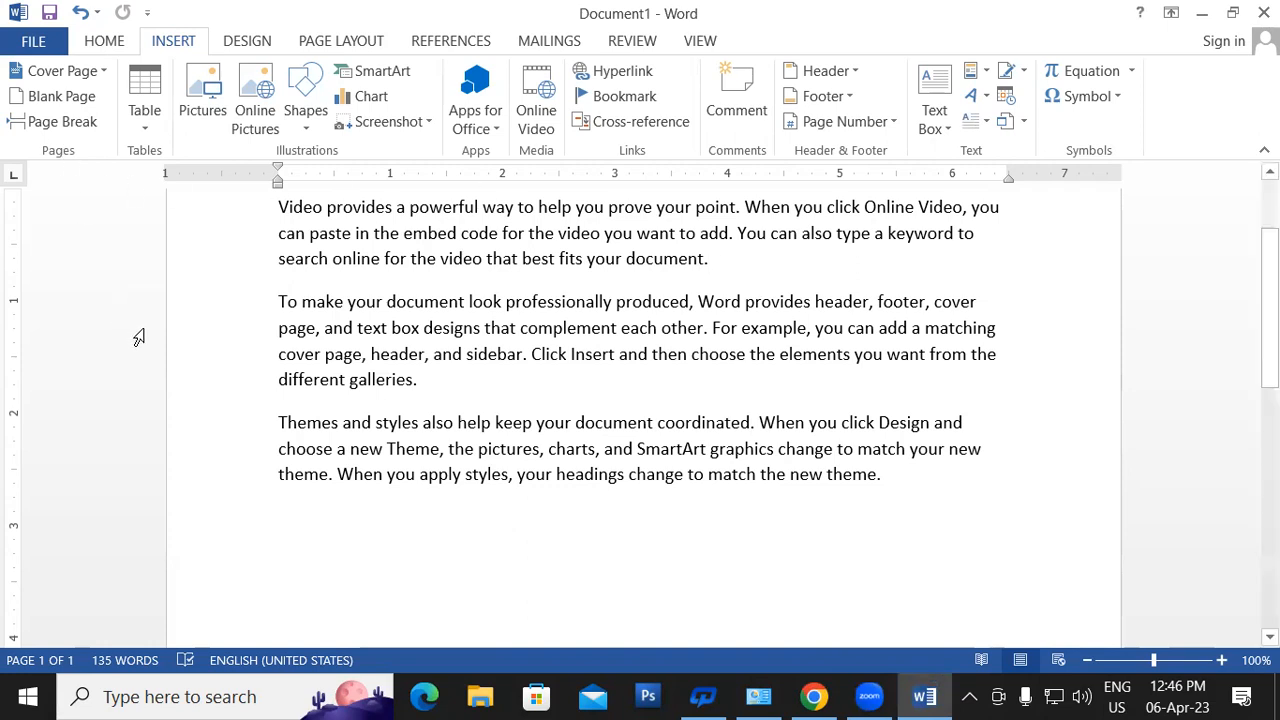
- Try page breaks after the first paragraph and before the Themes paragraph, then remove the Themes break
click(62, 121)
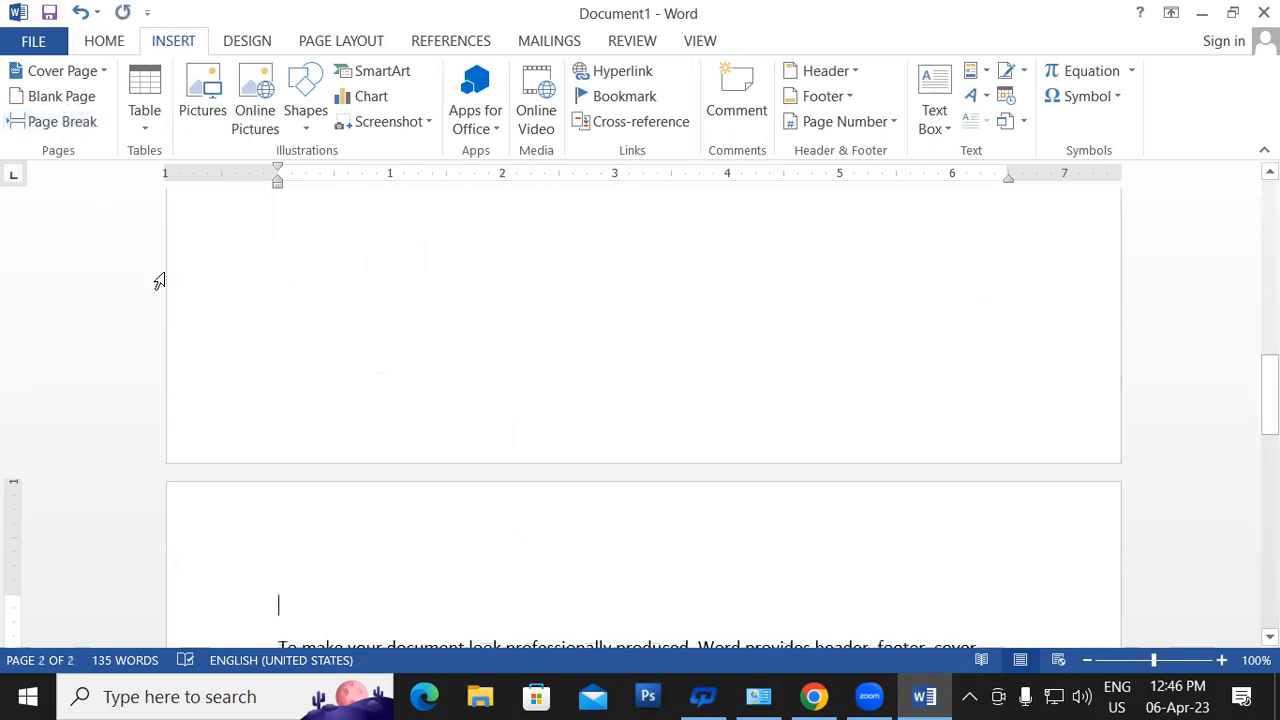
drag(1268, 395, 1268, 466)
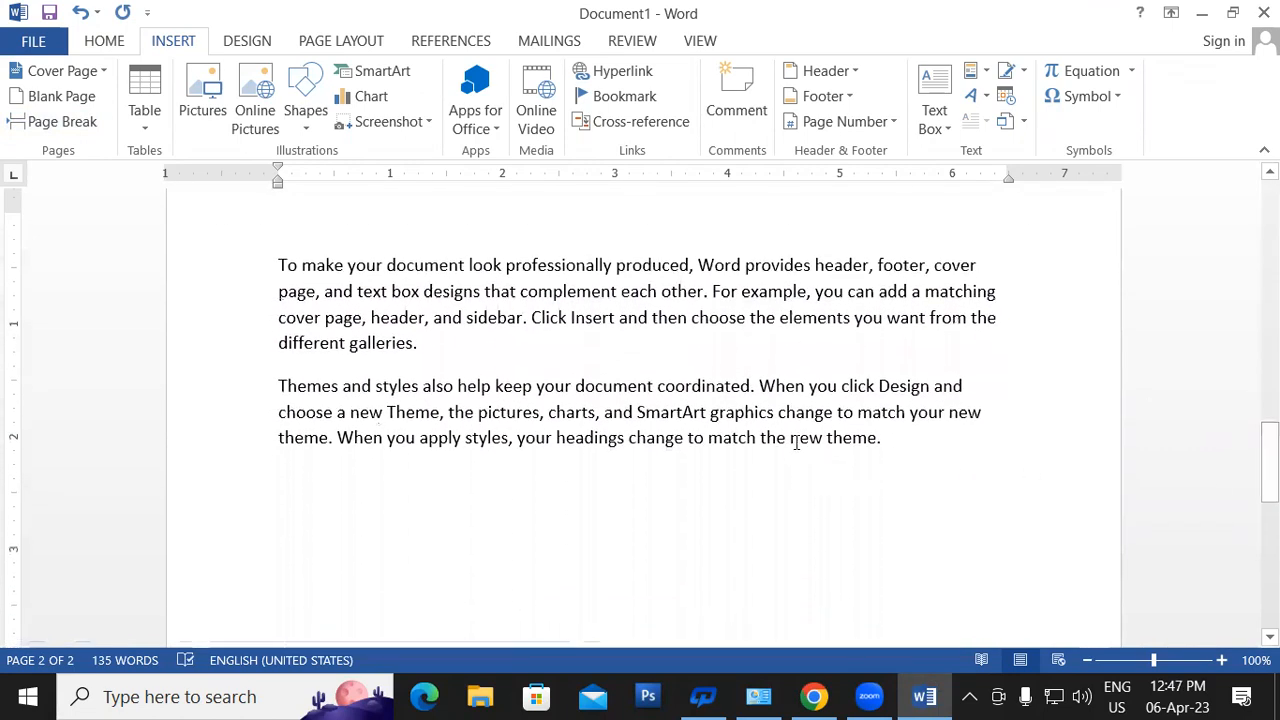
click(419, 343)
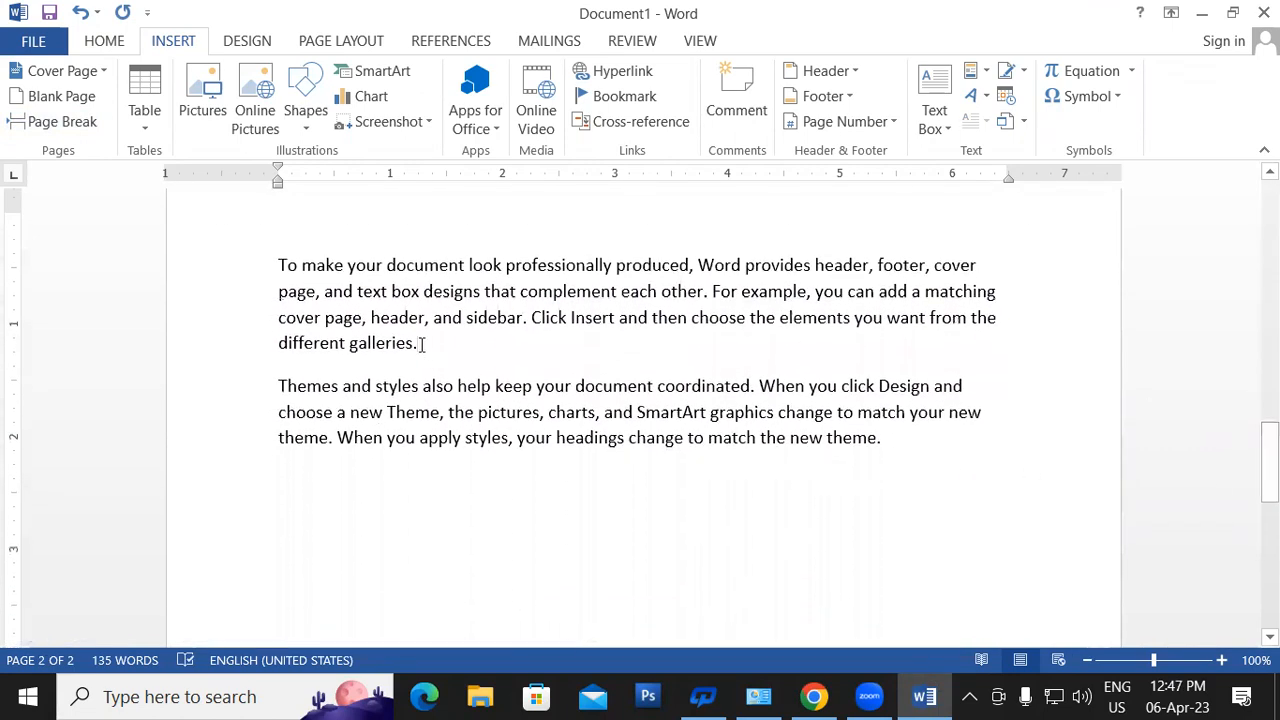
click(55, 121)
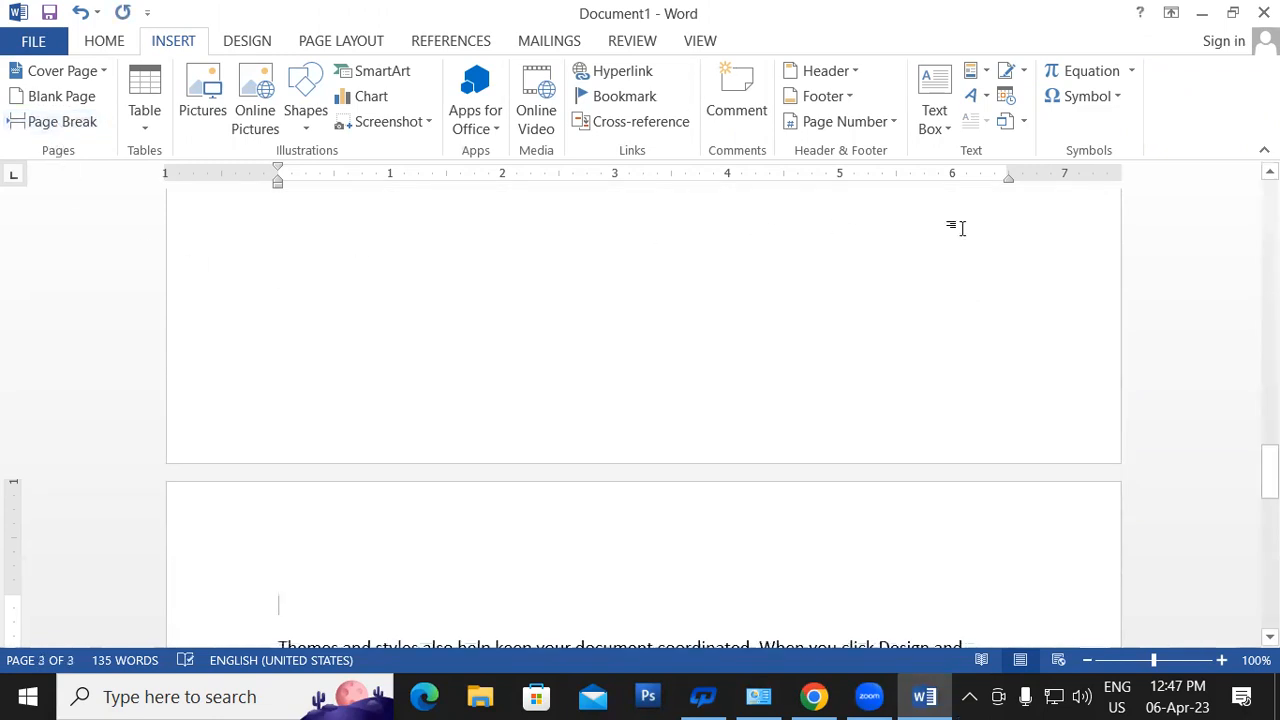
drag(1268, 472, 1268, 500)
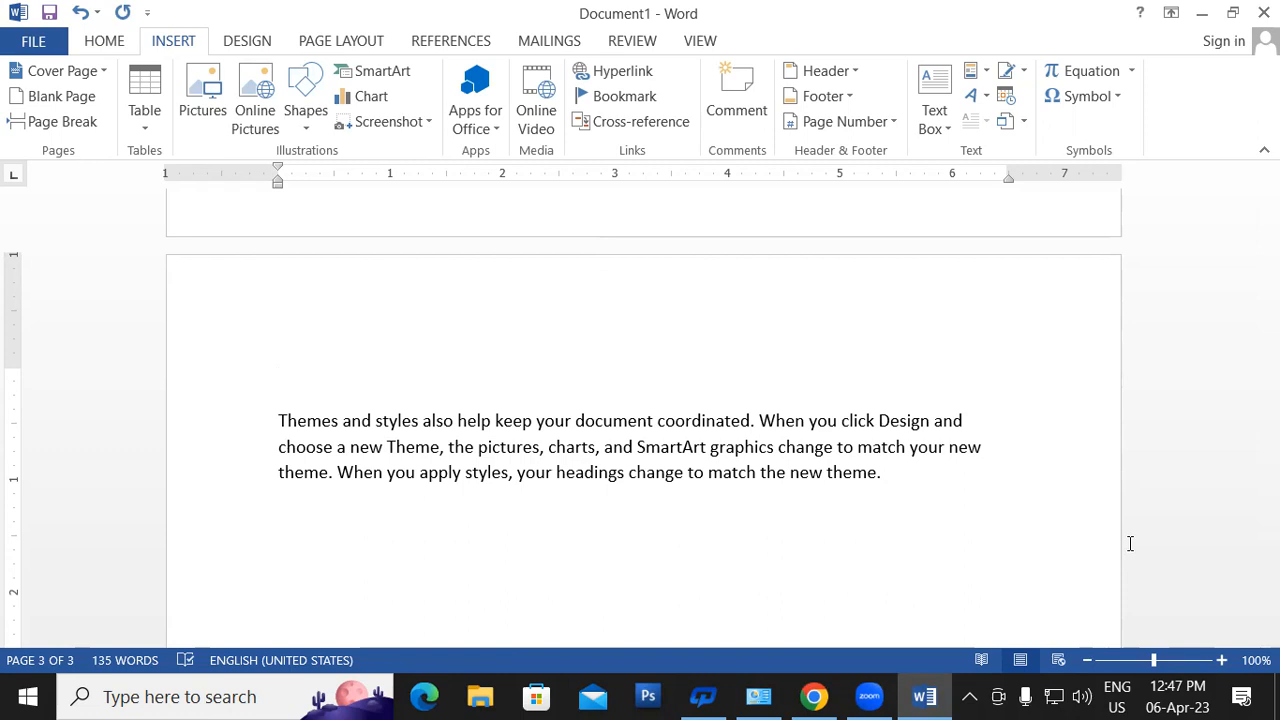
key(BackSpace)
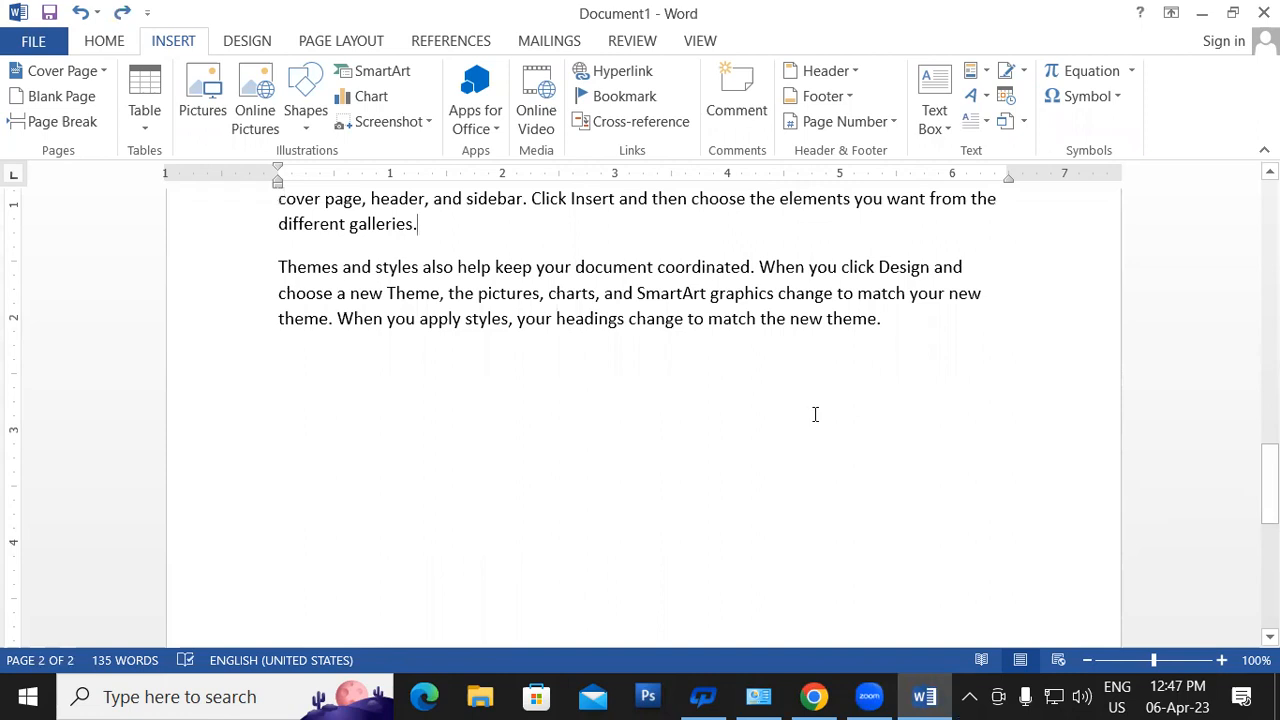
- Insert a page break before the word 'also', leaving the sample text on two pages
click(423, 267)
click(66, 124)
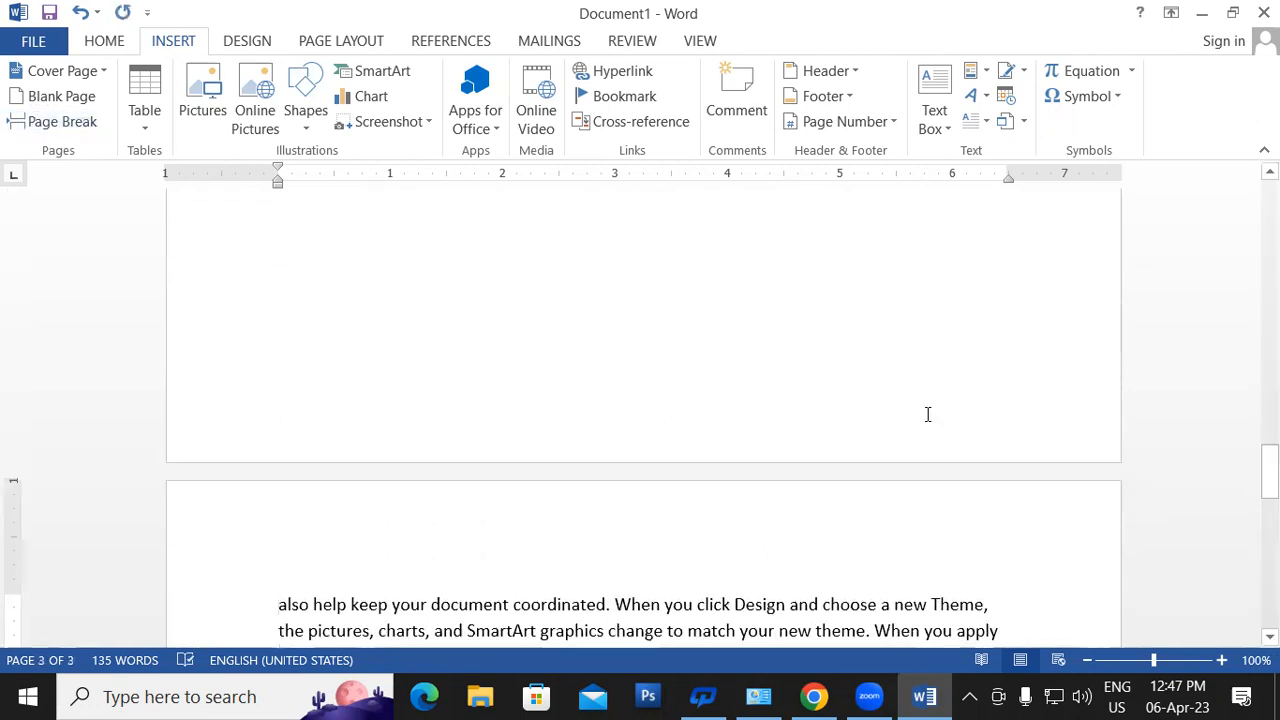
drag(1270, 480, 1270, 366)
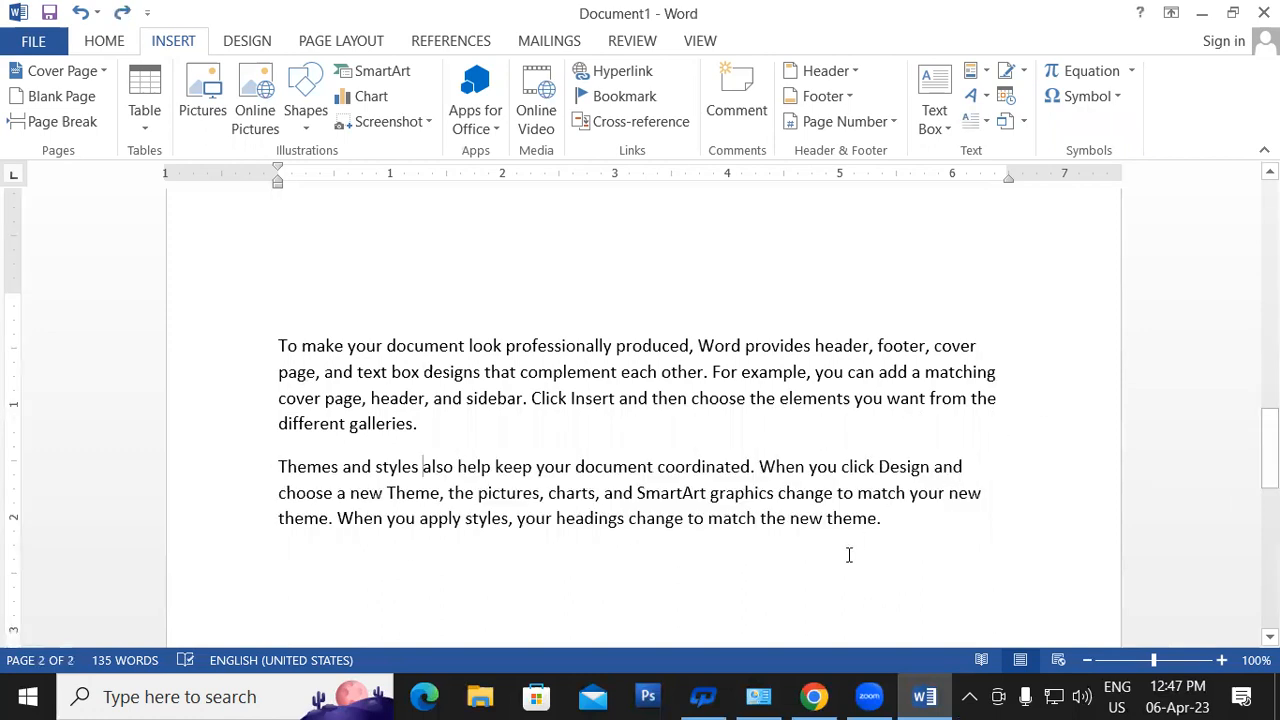
click(885, 519)
click(99, 47)
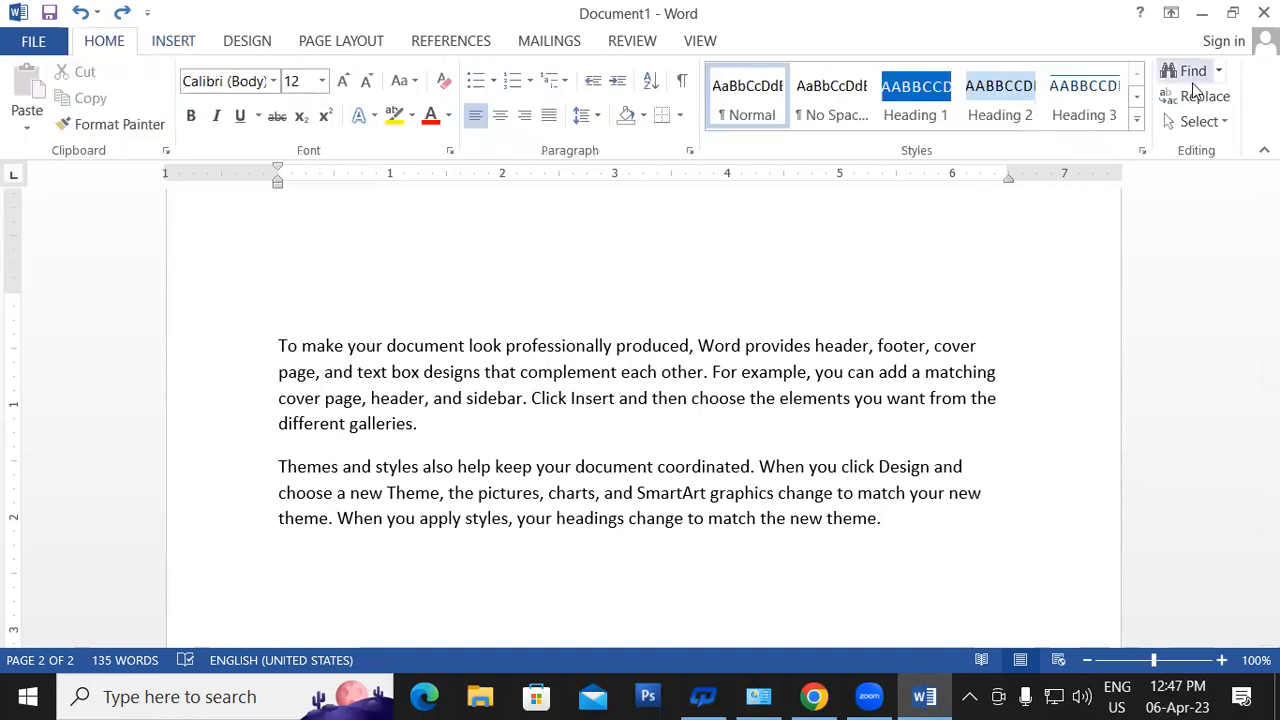
click(166, 46)
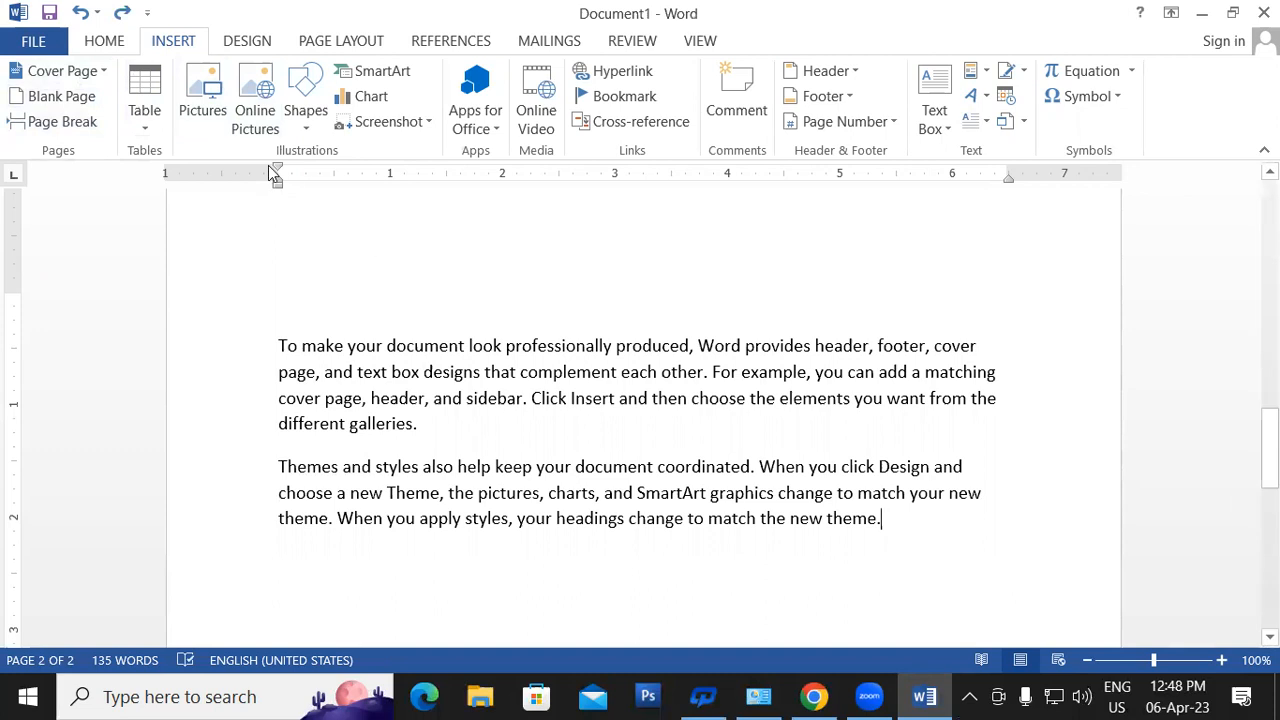
click(143, 84)
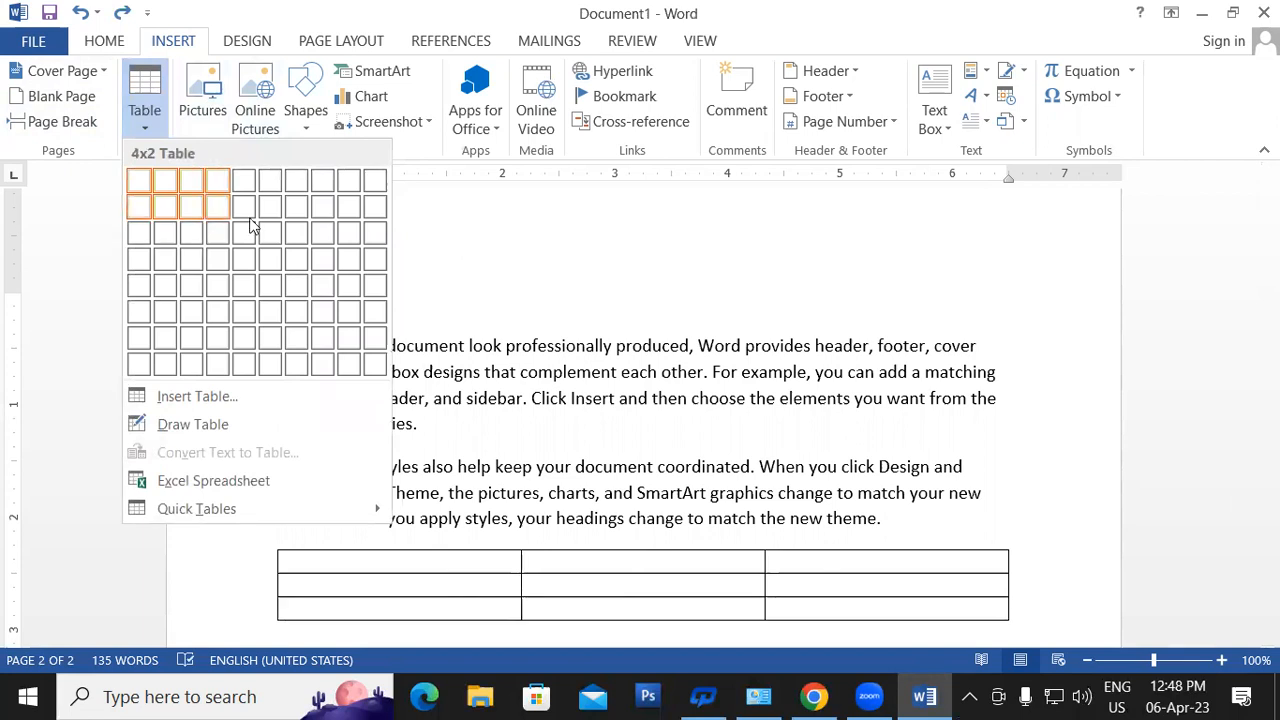
click(658, 255)
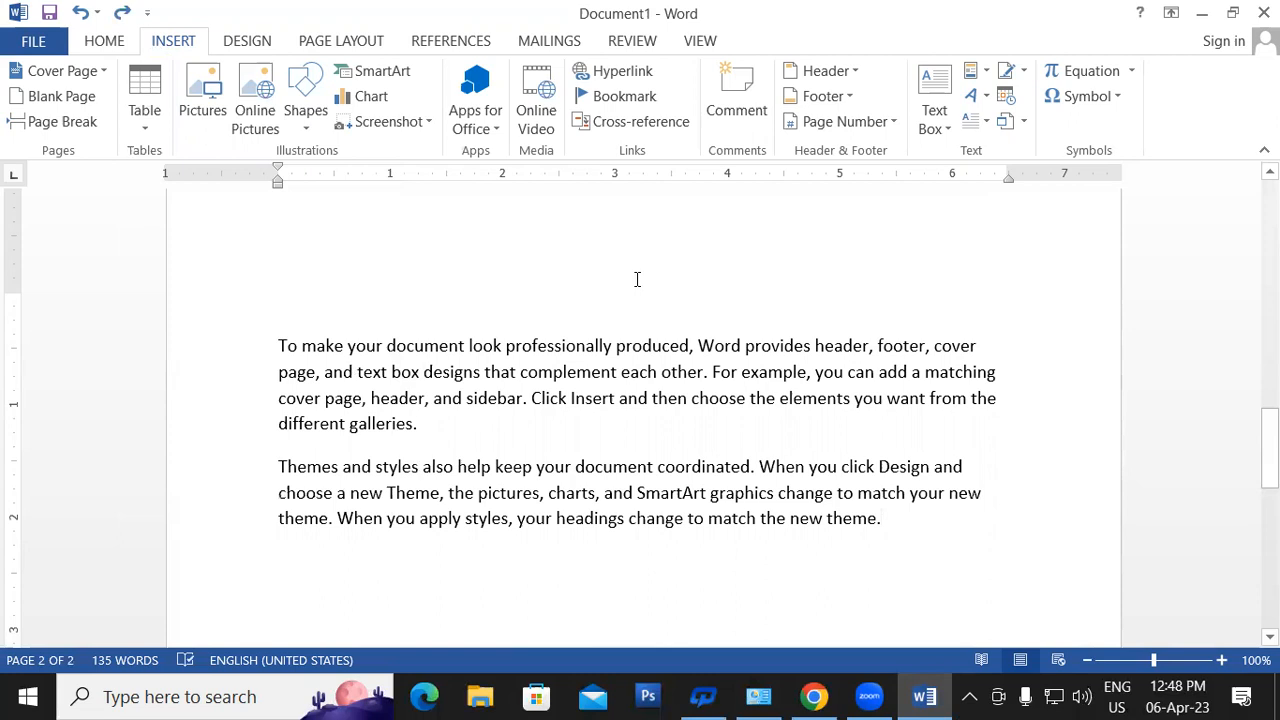
- Create a new blank document and set its font size to 18
key(ctrl+n)
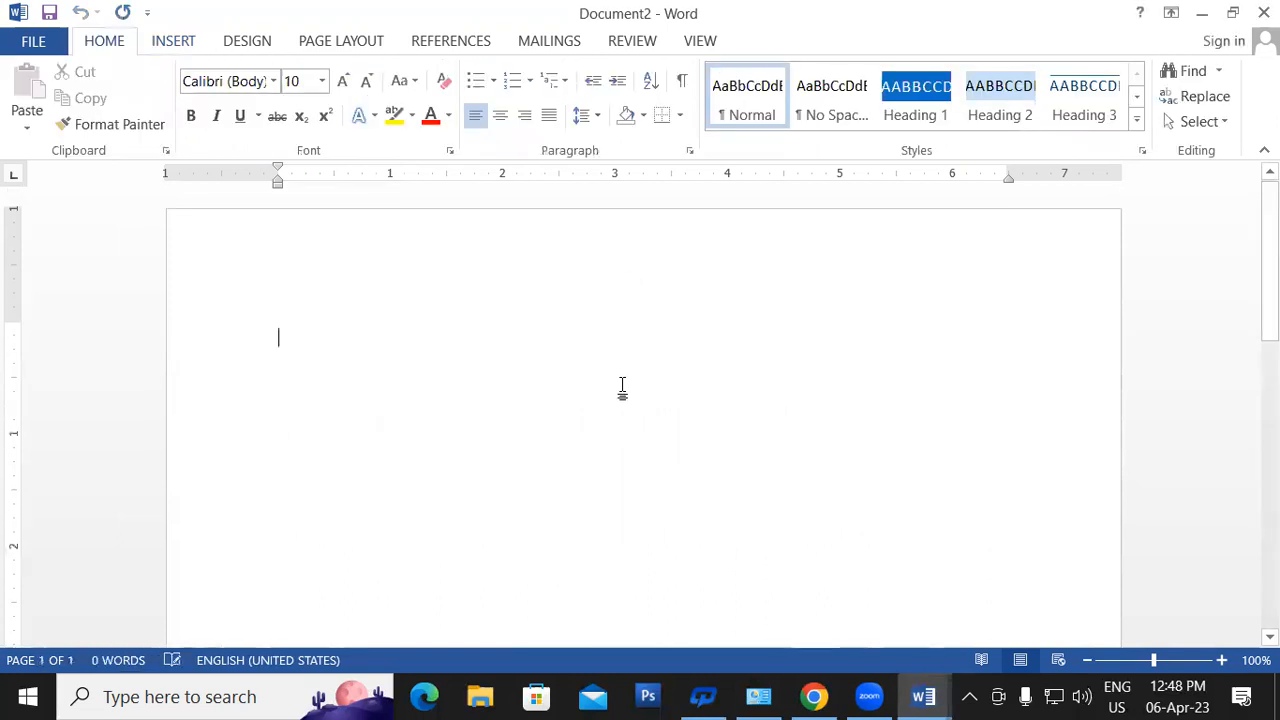
key(ctrl+a)
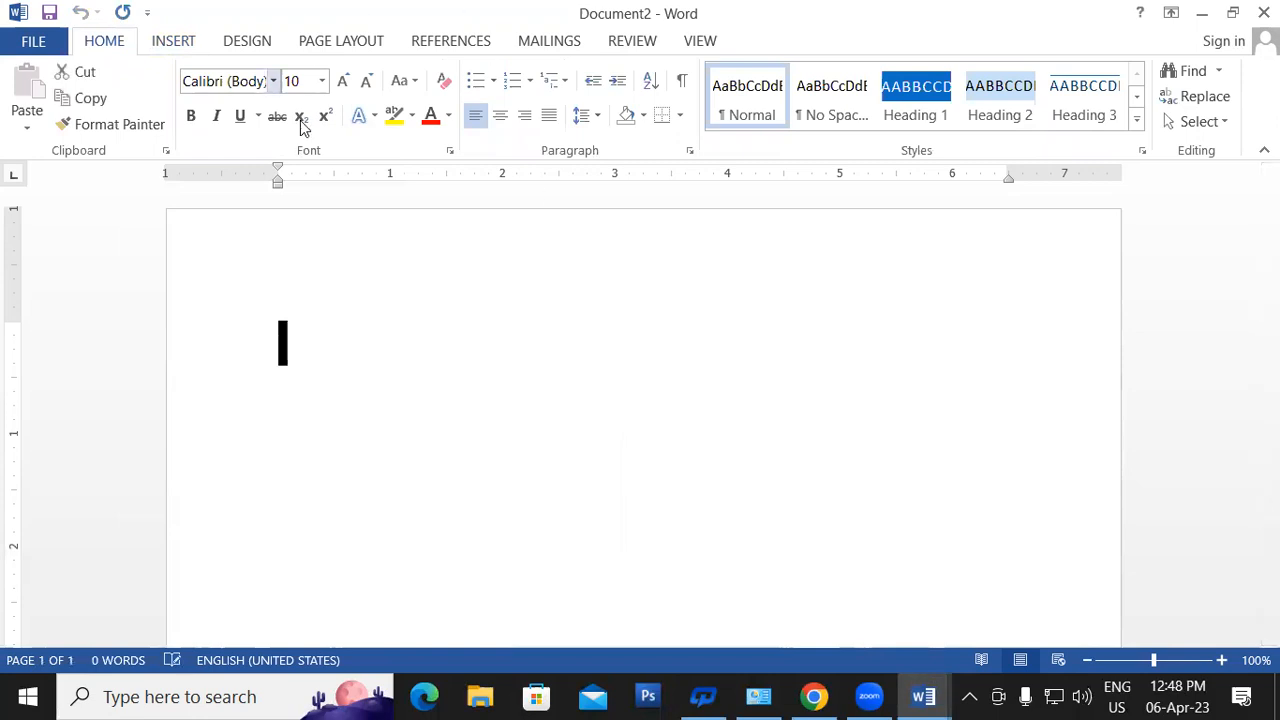
click(322, 82)
click(306, 265)
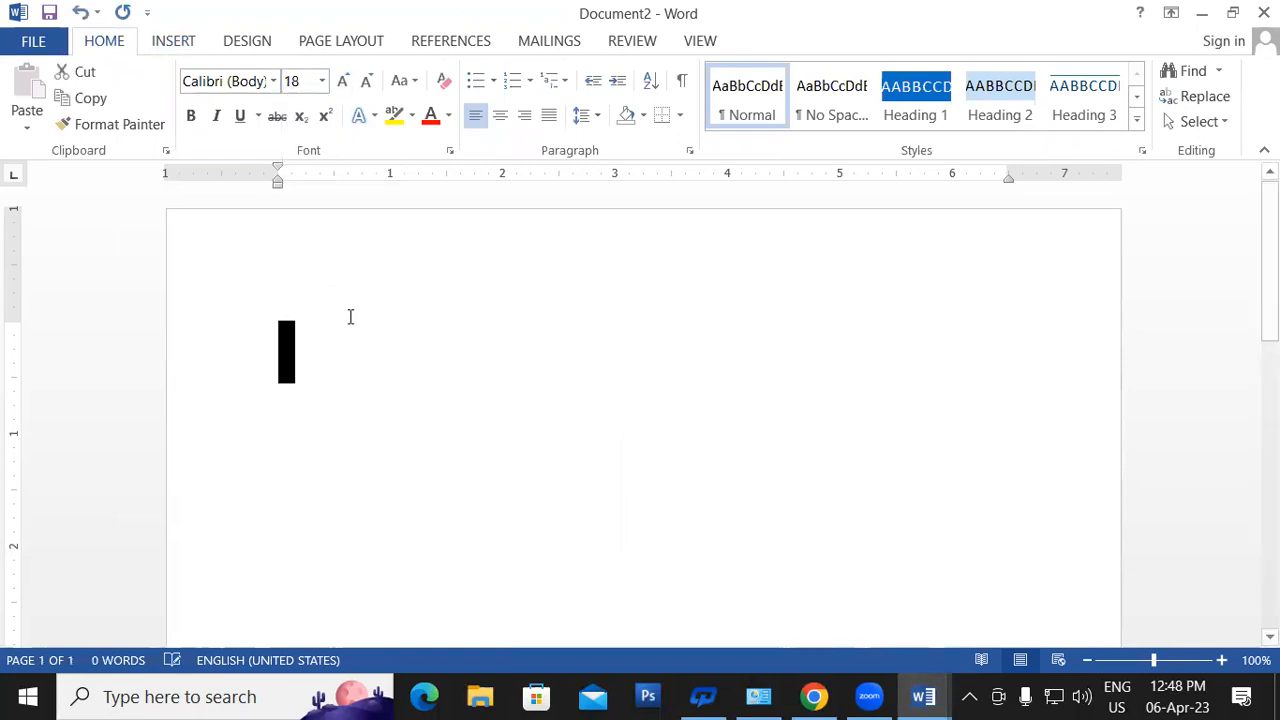
- Type +---++++ to AutoFormat a one-row, four-column table, then select and delete it
text(+)
key(Return)
text(---)
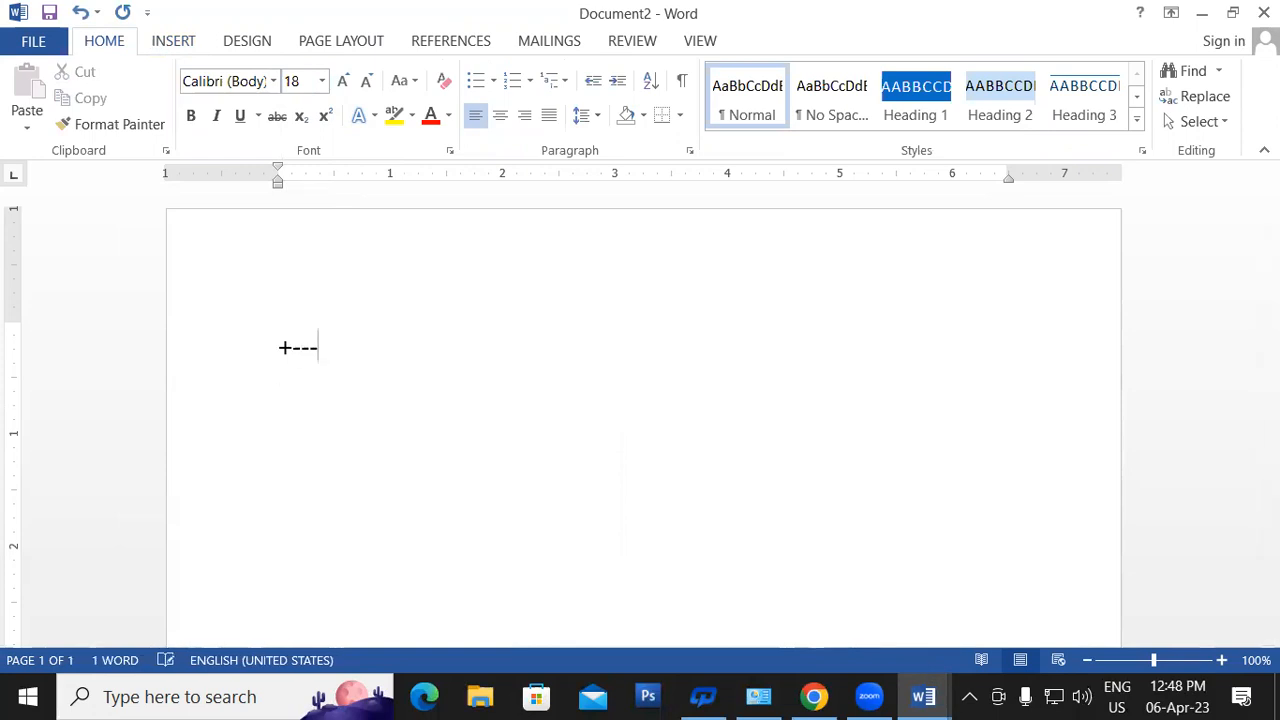
text(++++)
key(Return)
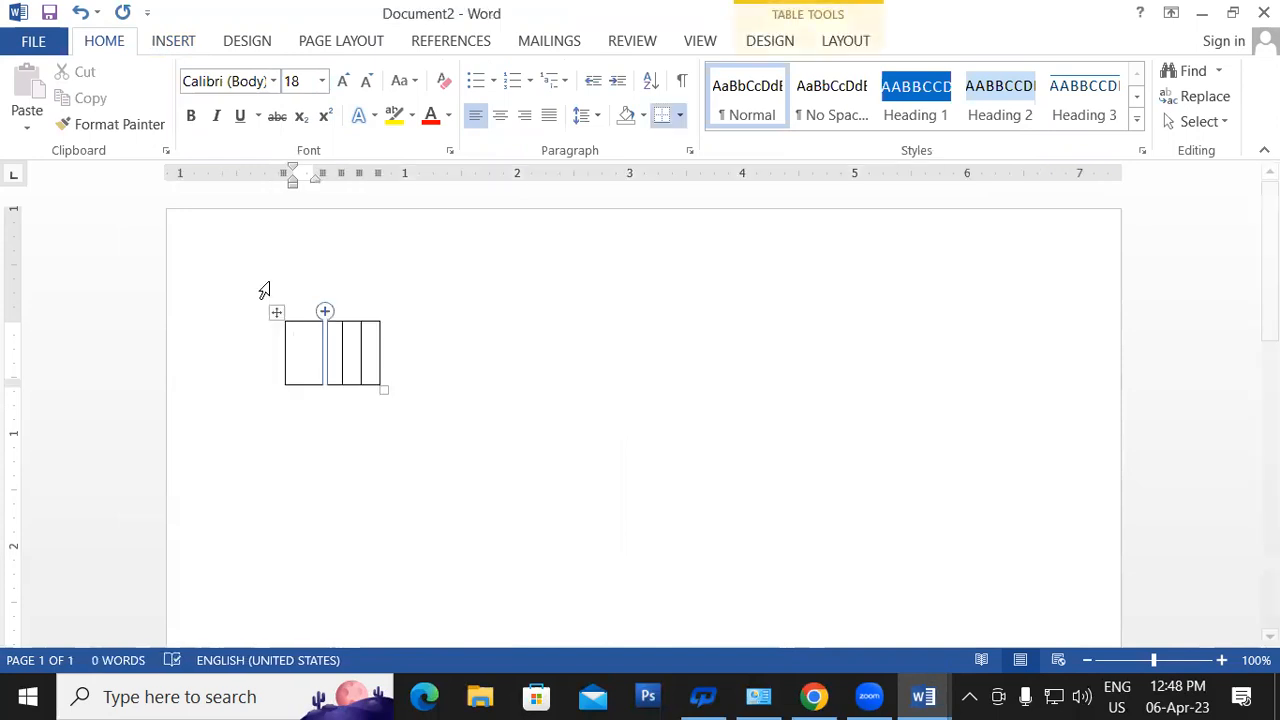
drag(394, 357, 127, 318)
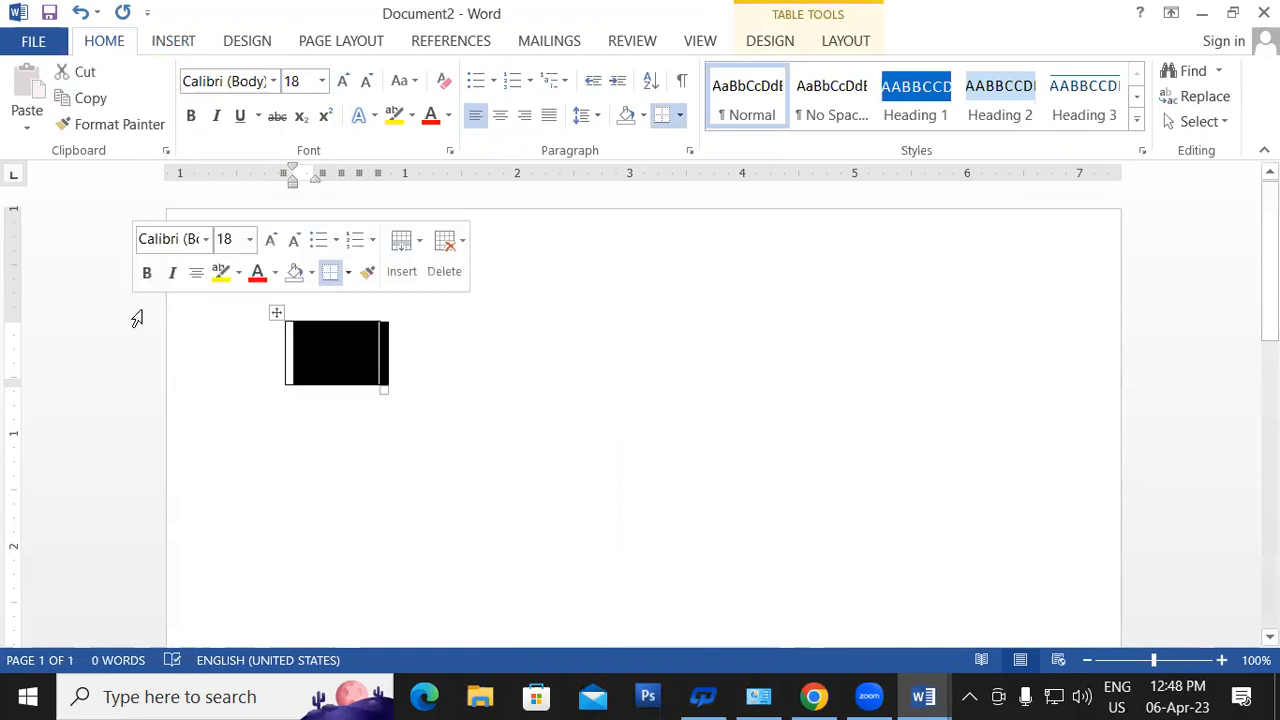
key(BackSpace)
click(228, 48)
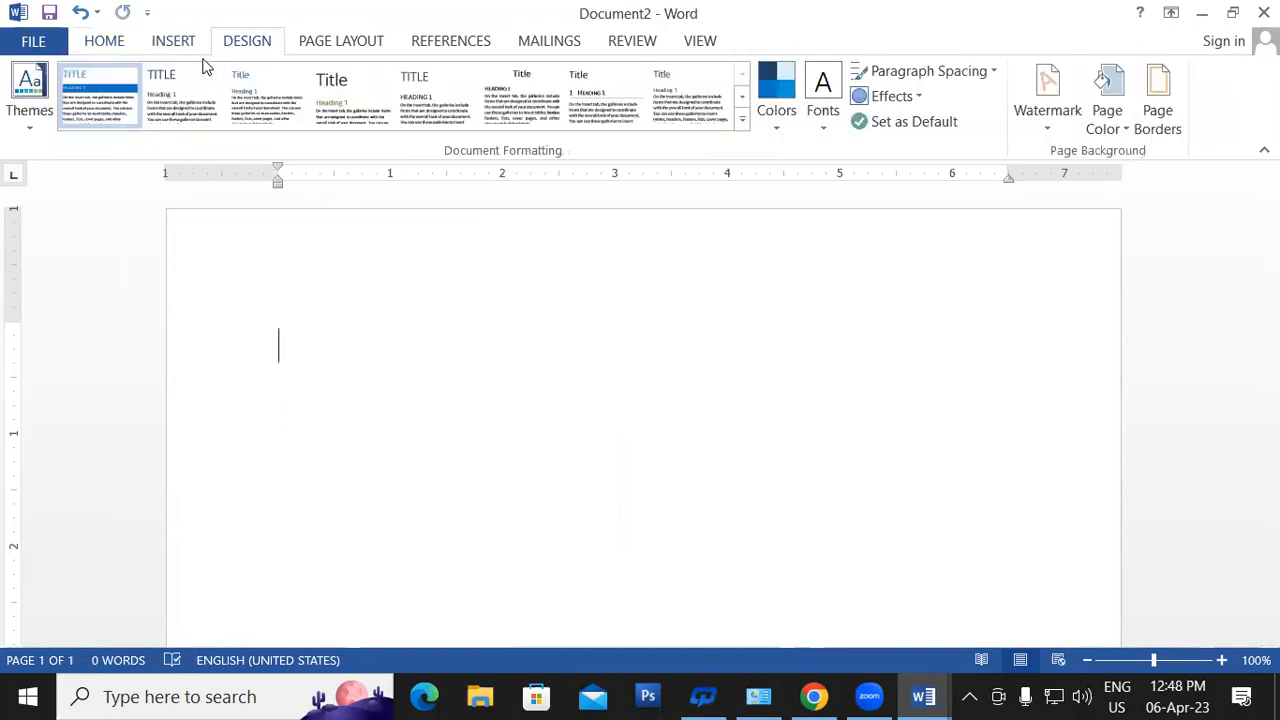
click(175, 44)
click(145, 112)
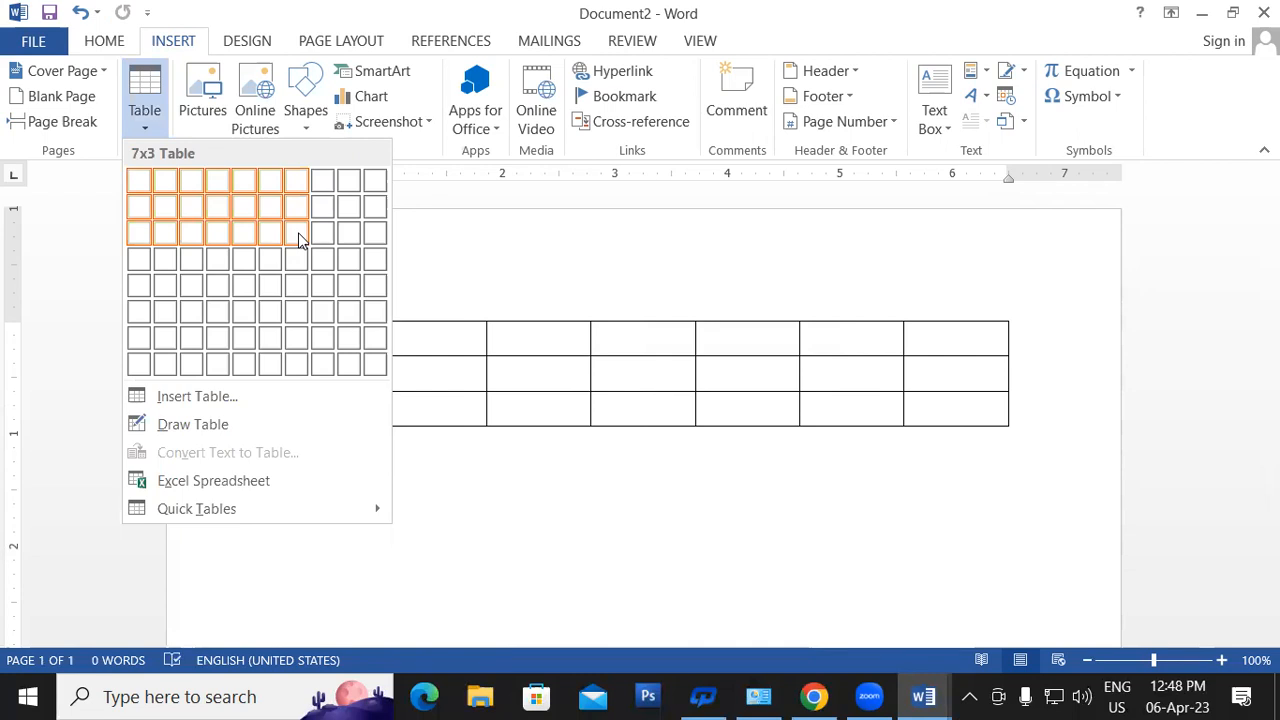
click(708, 465)
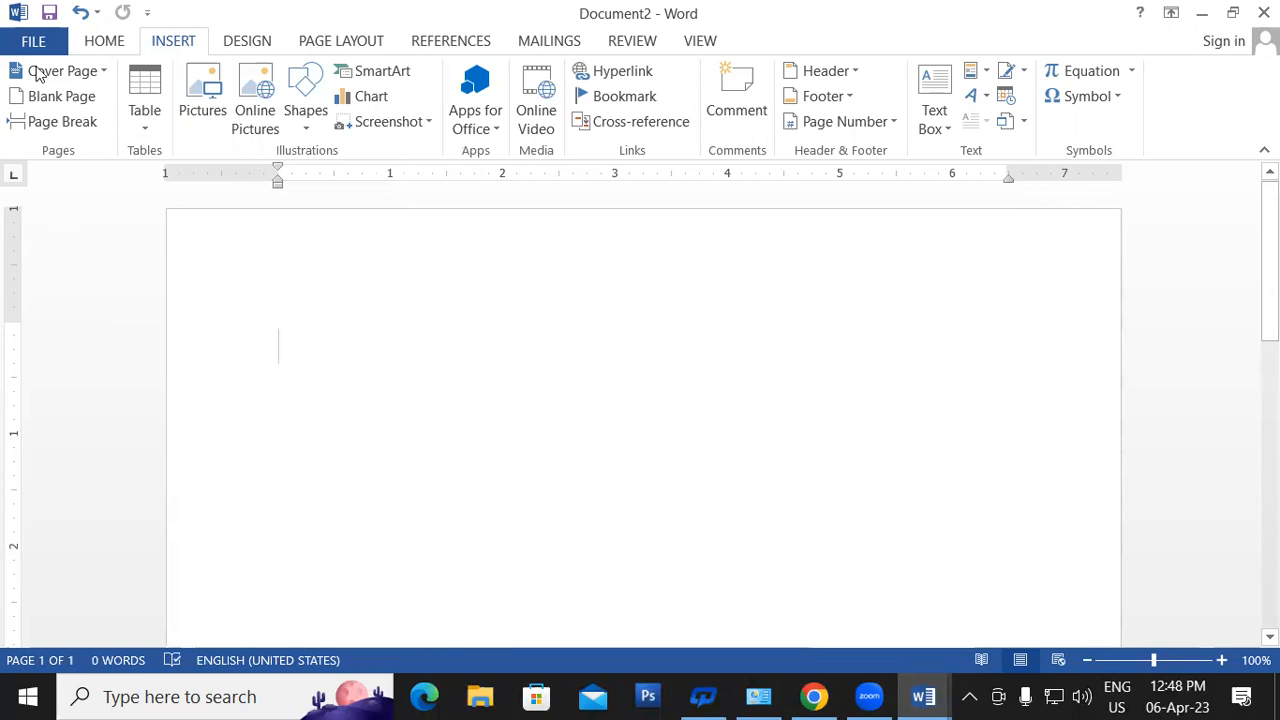
click(144, 108)
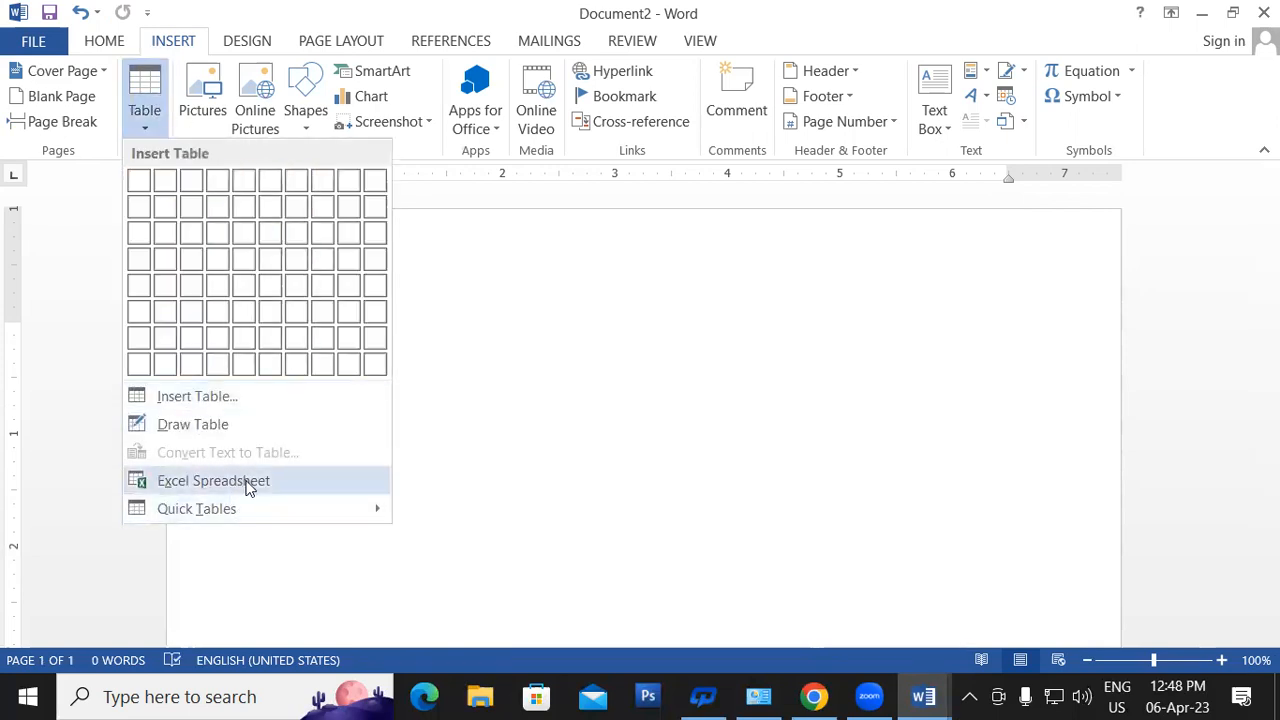
click(617, 331)
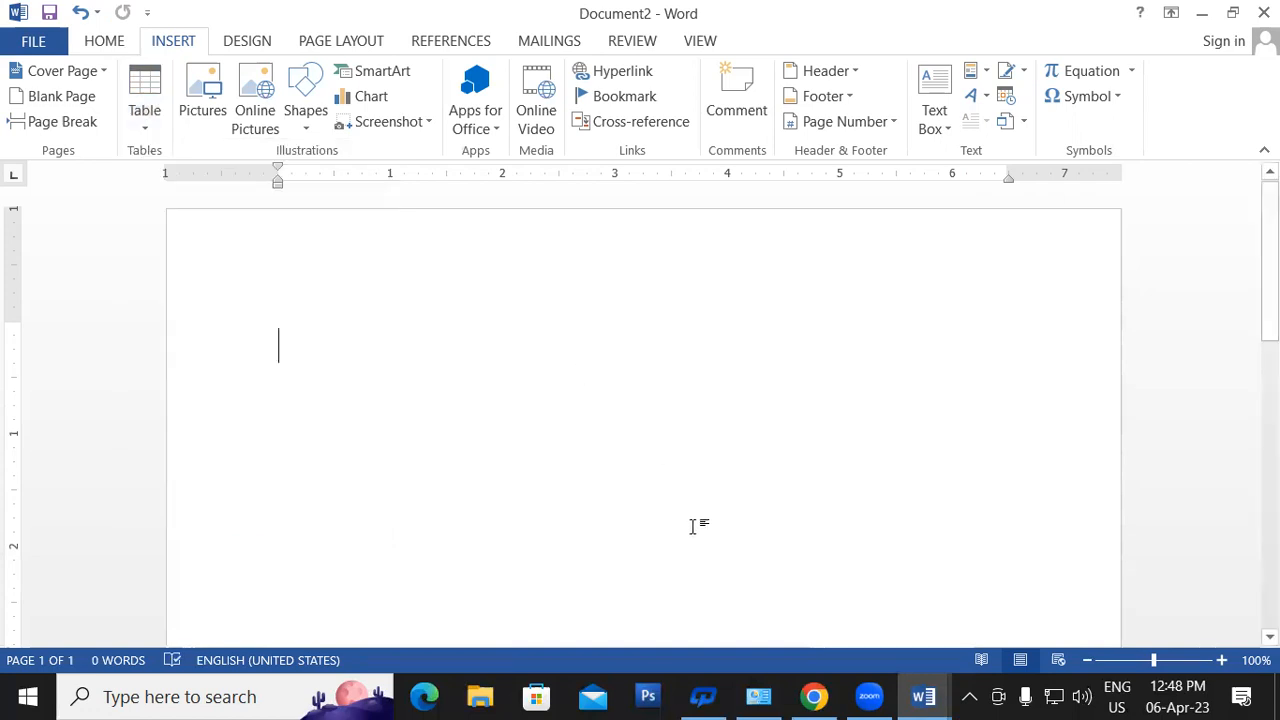